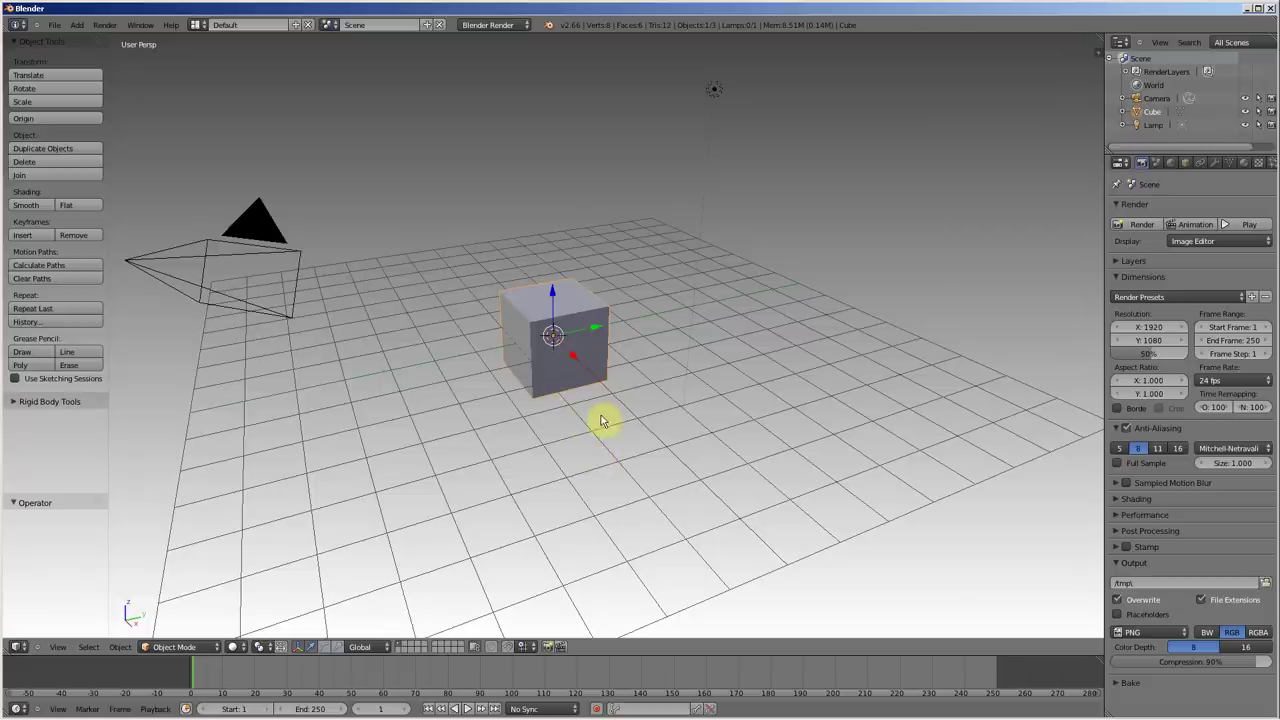
Stretch the default cube along X into a long box
mouse_move(620, 443)
middle_mouse_down()
mouse_move(521, 450)
mouse_move(709, 423)
middle_mouse_up()
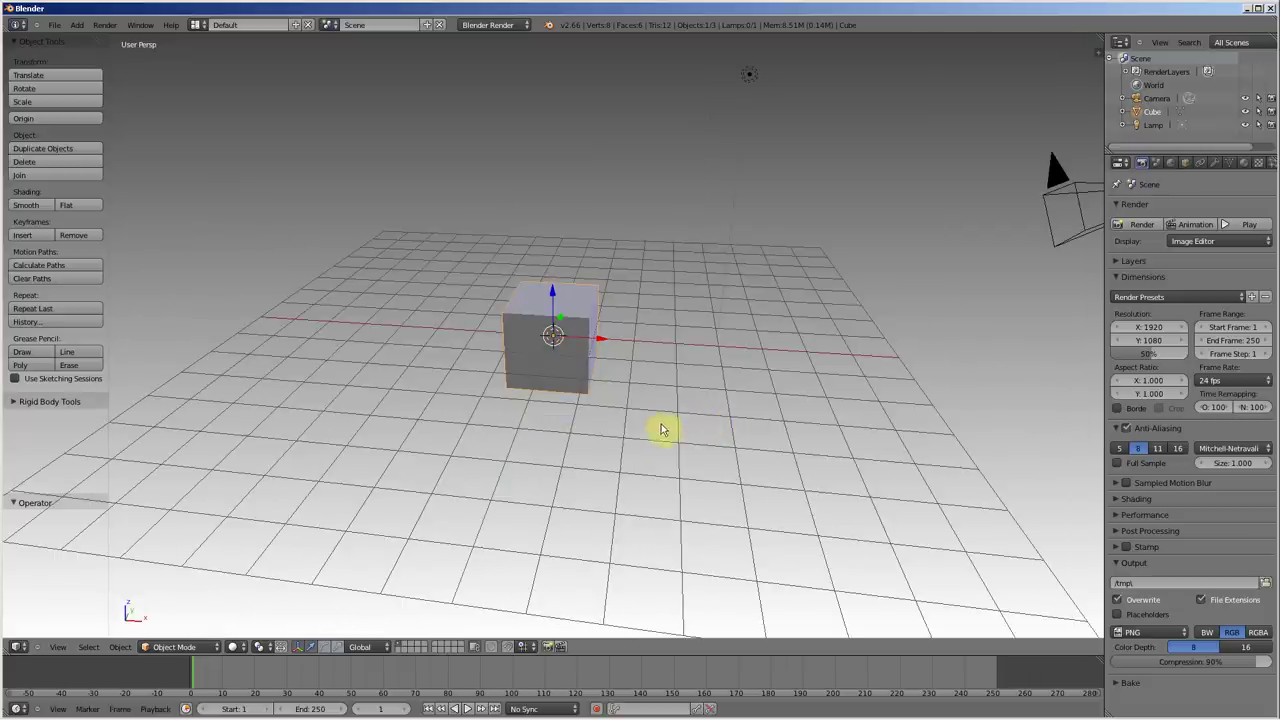
scroll(672, 375, "down", 3)
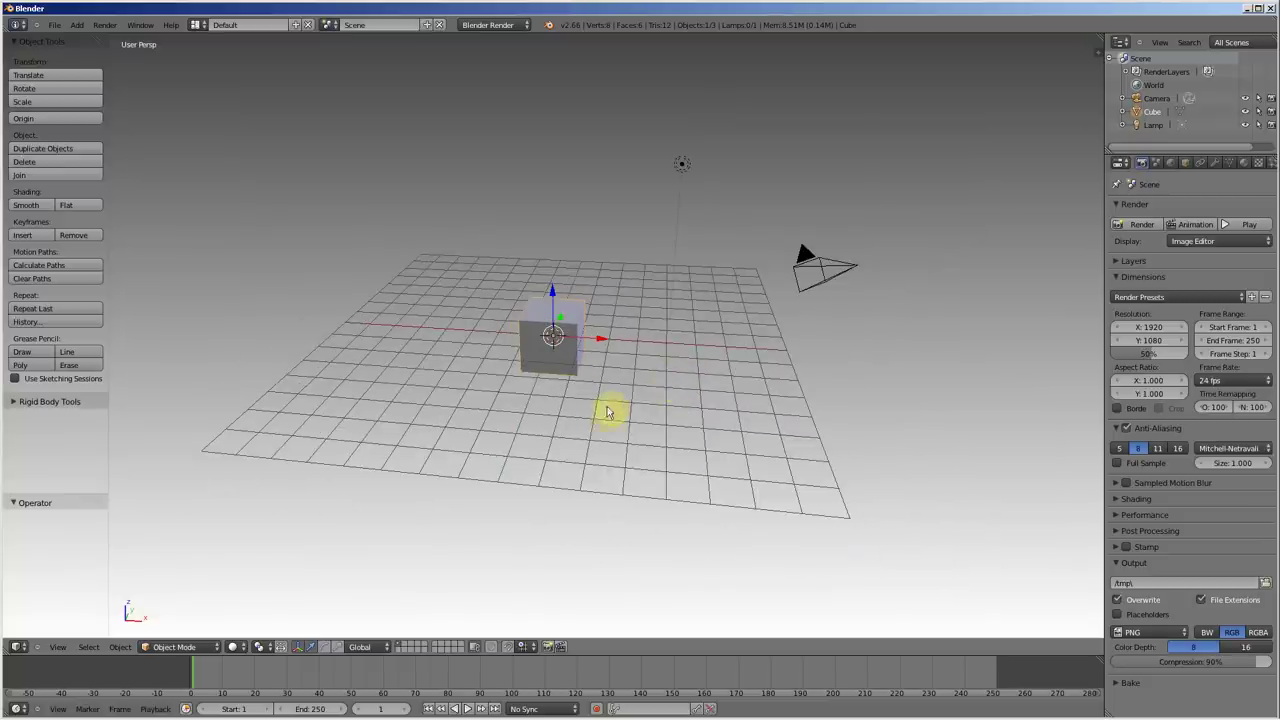
scroll(600, 374, "down", 1)
scroll(628, 331, "up", 1)
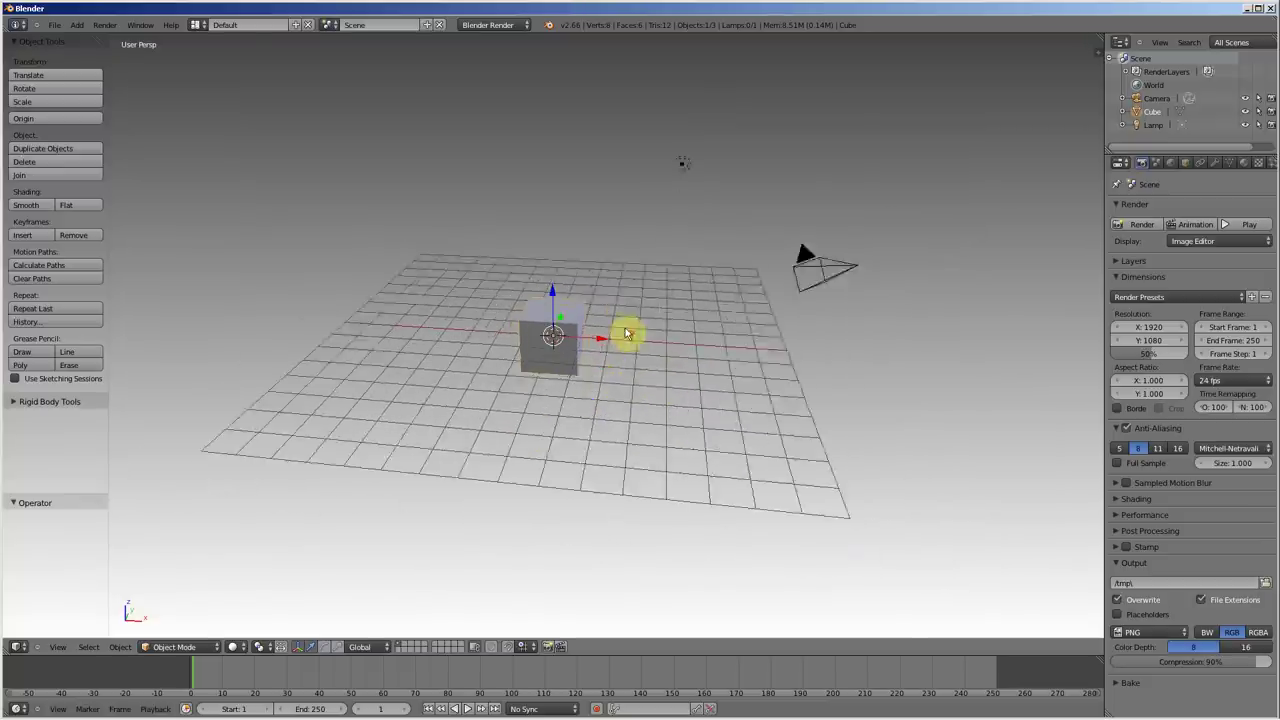
scroll(700, 370, "up", 4)
mouse_move(740, 393)
middle_mouse_down()
mouse_move(651, 426)
mouse_move(677, 486)
mouse_move(686, 402)
middle_mouse_up()
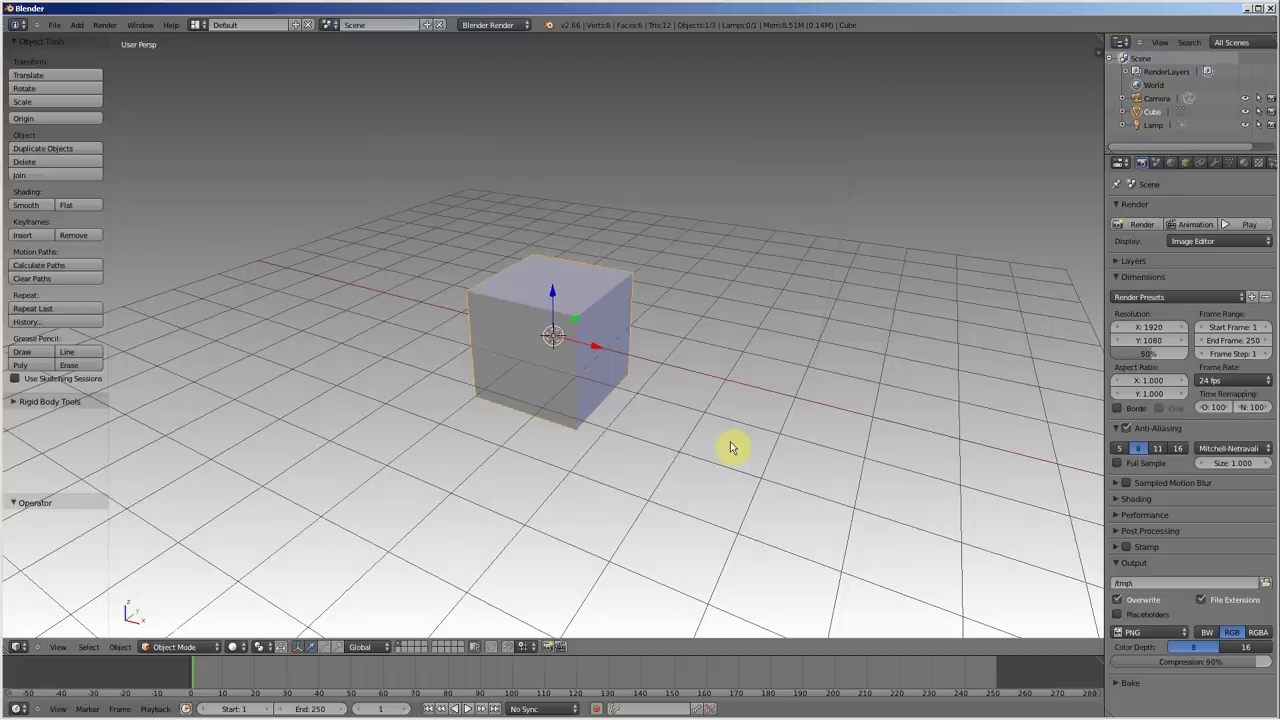
key("s")
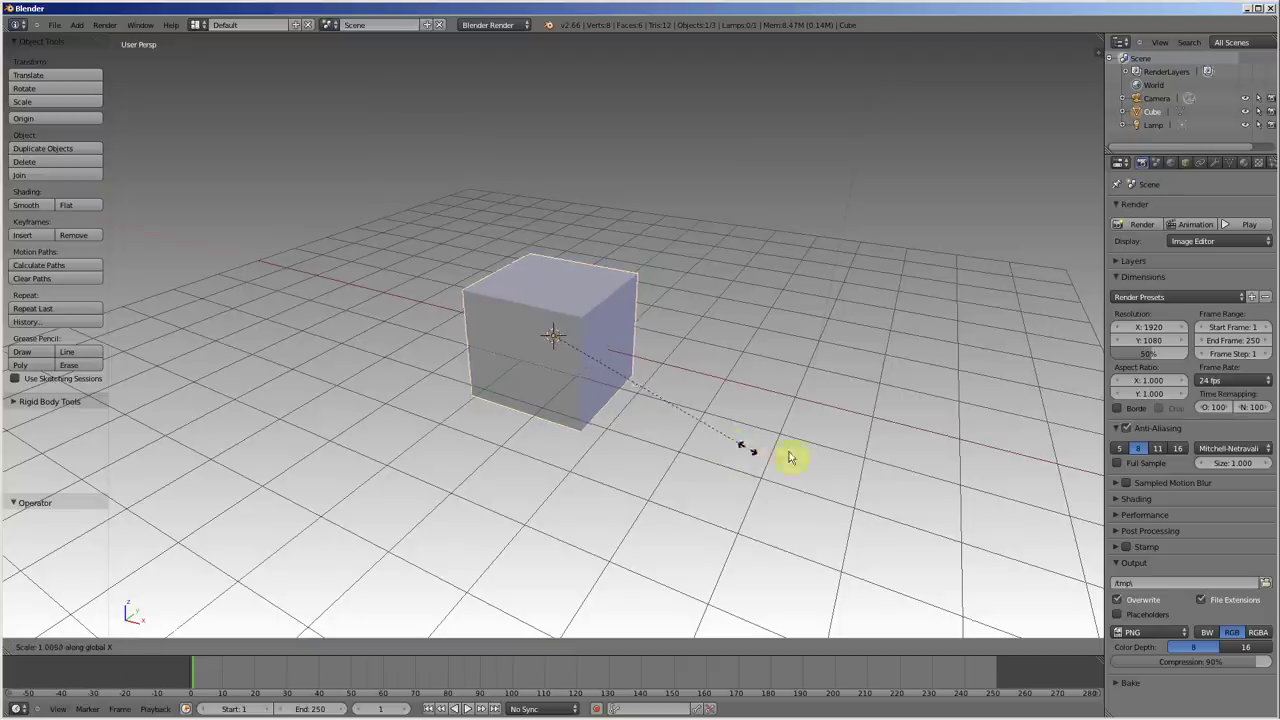
left_click(1067, 581)
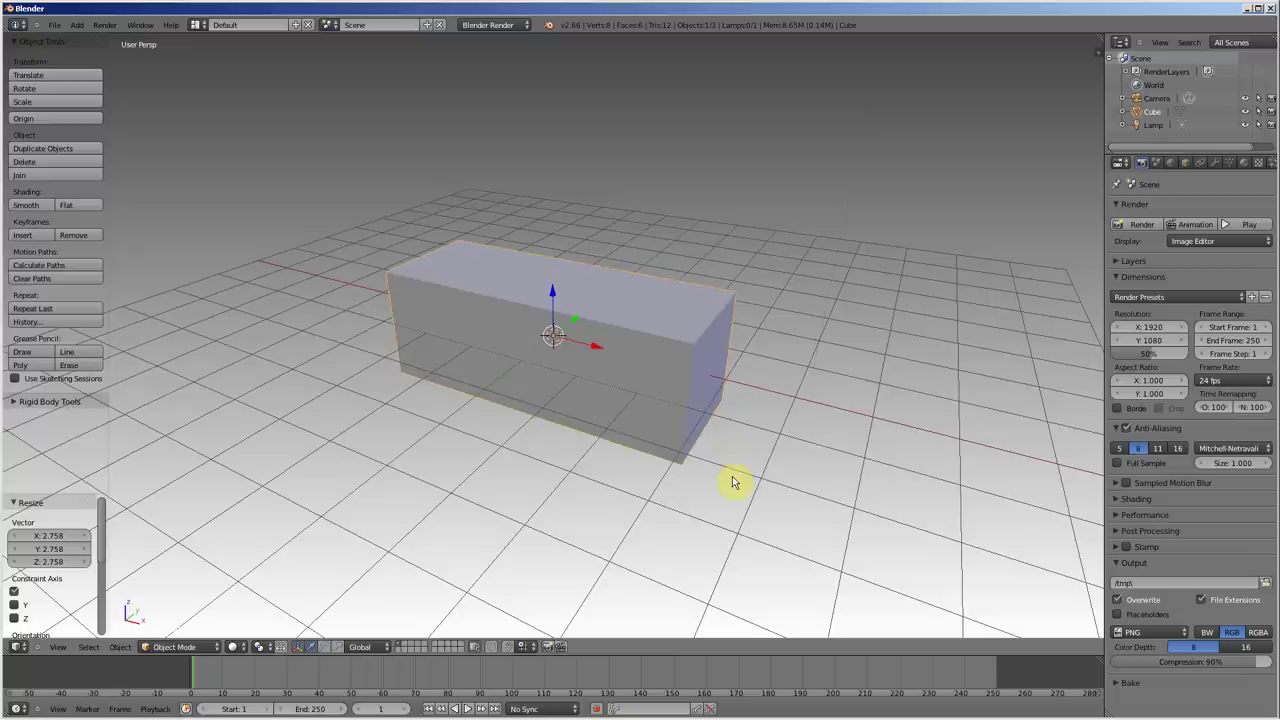
Shrink the box to about 0.811, raise it 0.832 on Z, and enter Edit Mode
key("s")
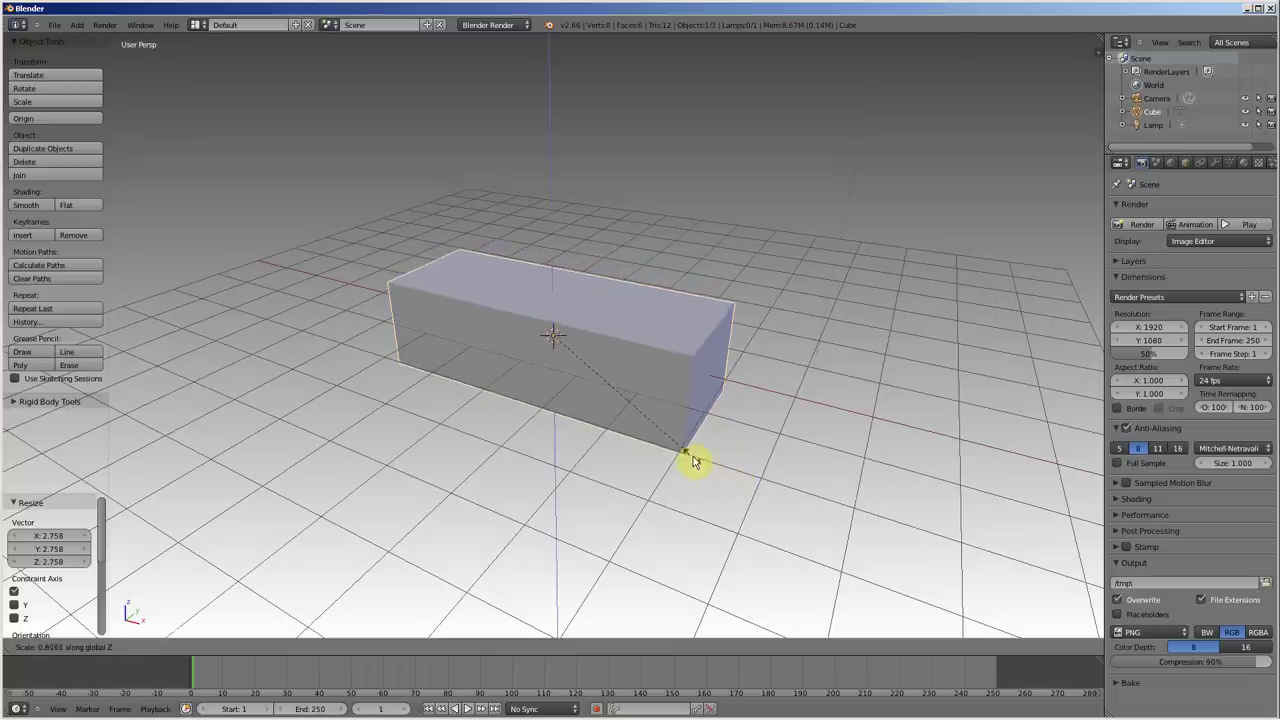
left_click(688, 457)
left_click_drag(551, 289, 558, 251)
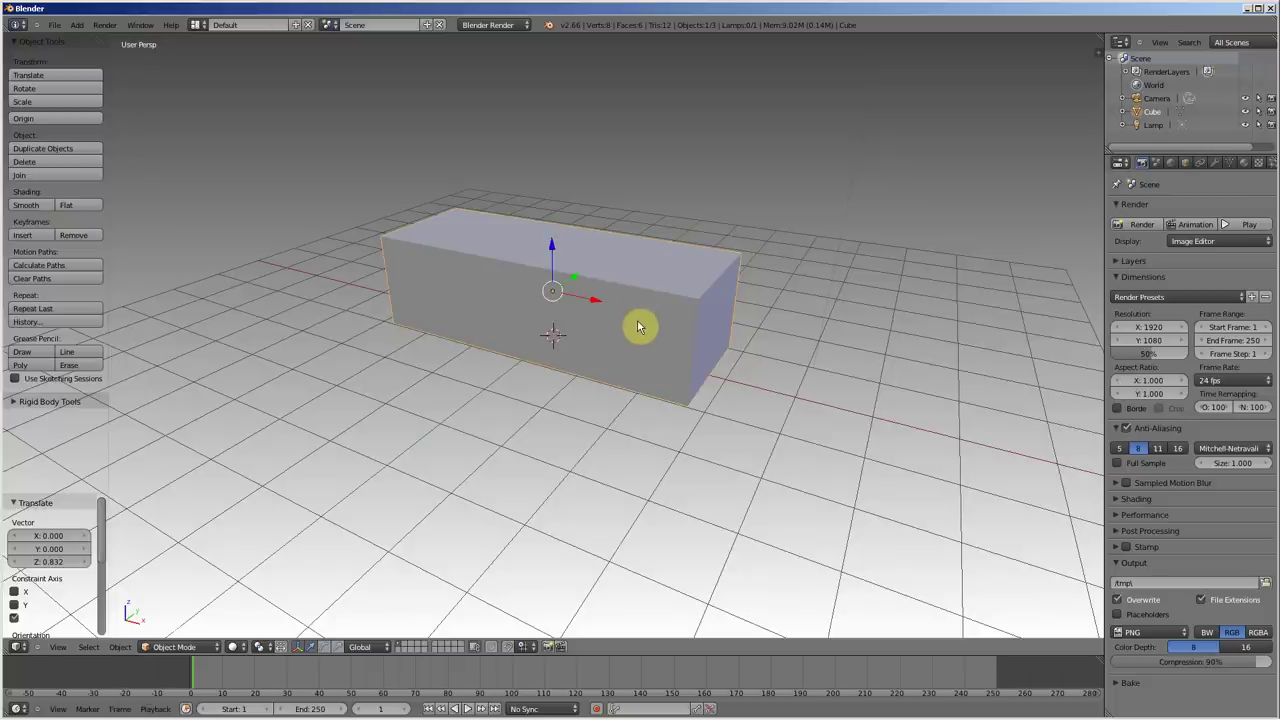
key("Tab")
middle_click_drag(640, 325, 670, 353)
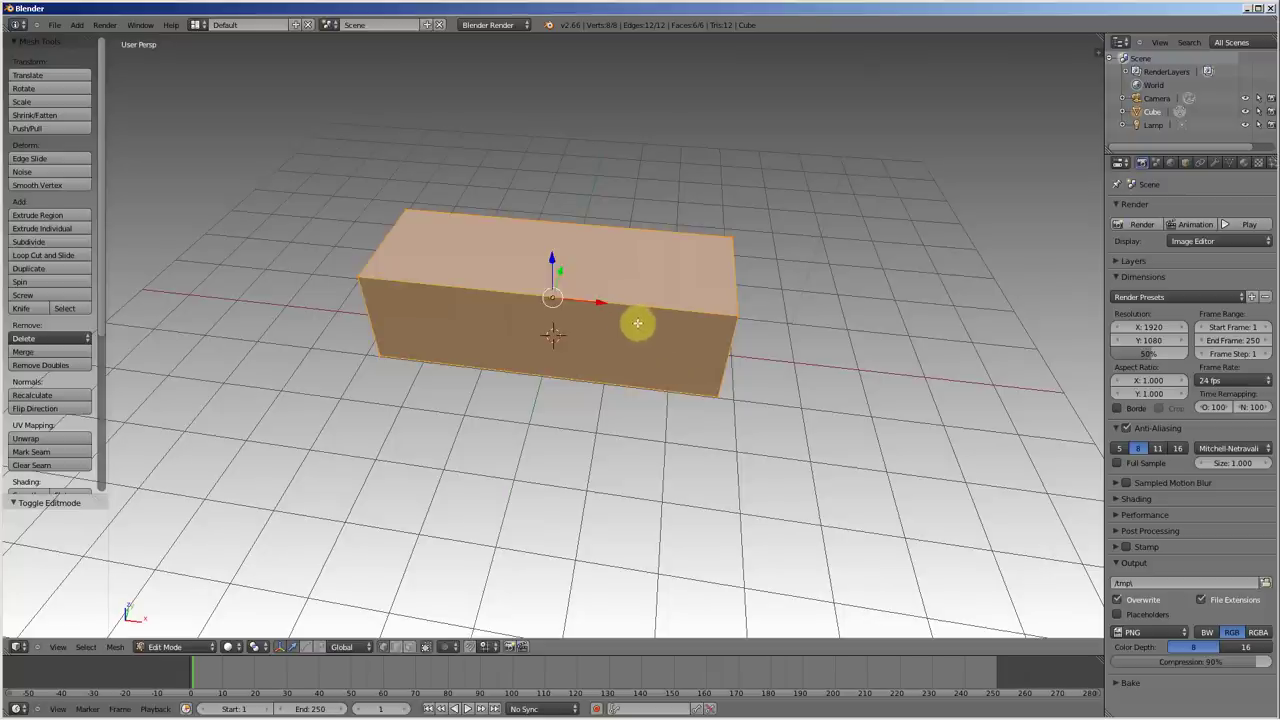
Add two loop cuts across the box and spread them outward along X
key("ctrl+r")
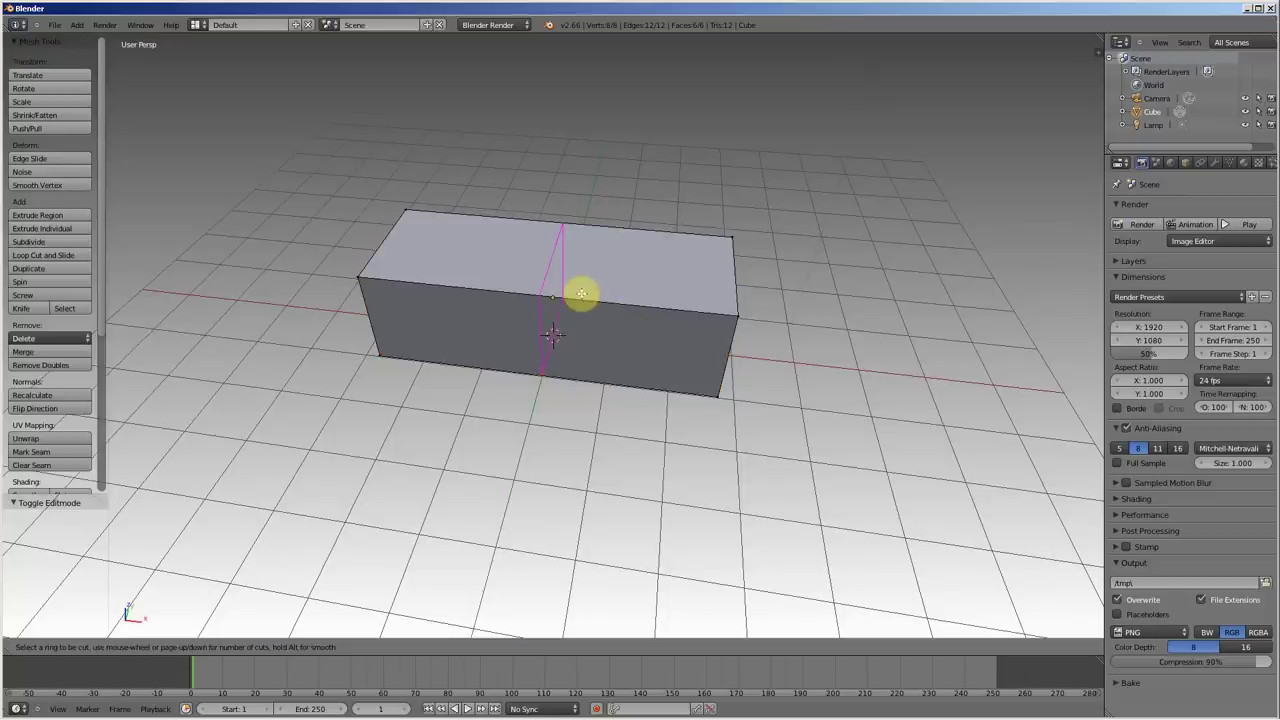
scroll(581, 293, "up", 1)
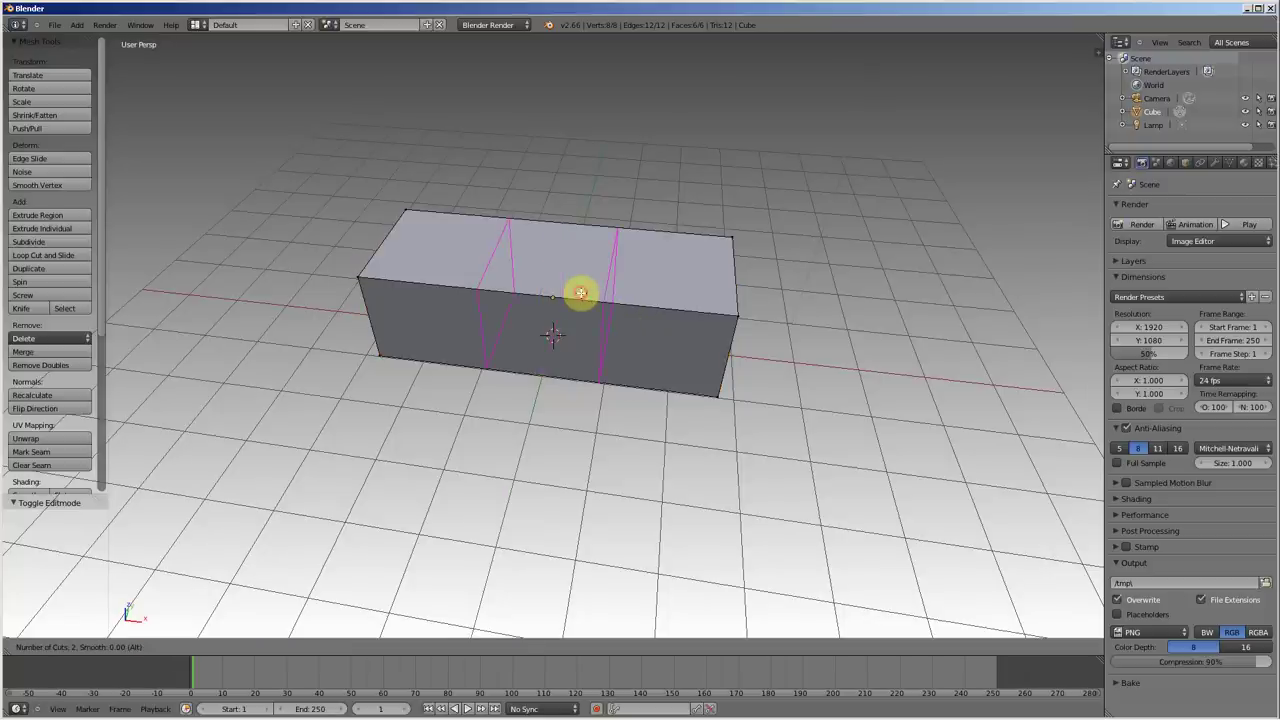
left_click(581, 293)
right_click(581, 293)
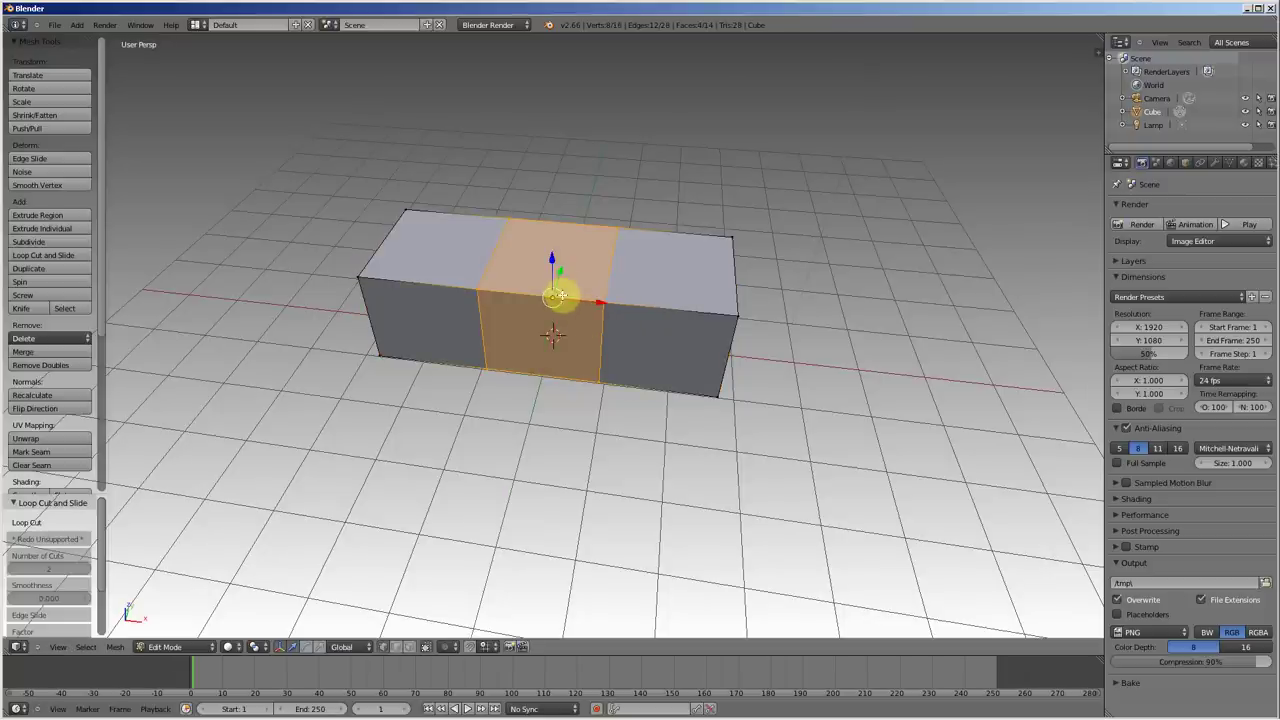
key("s")
key("x")
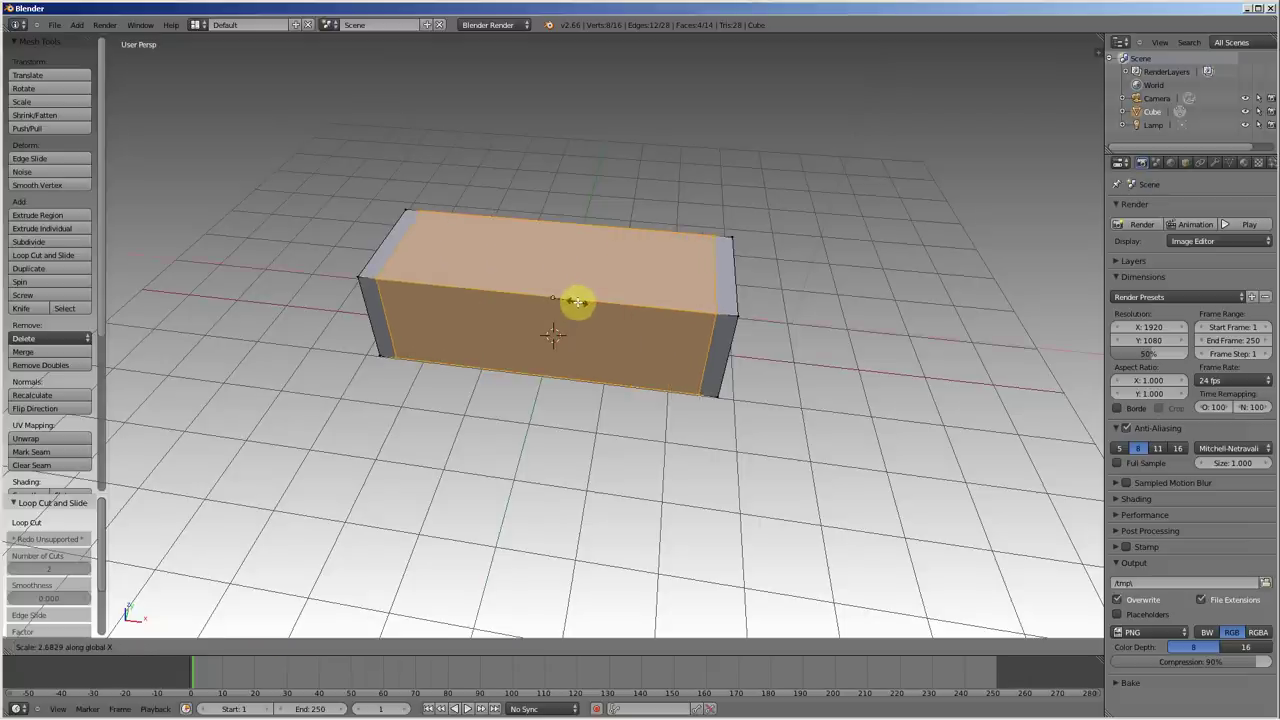
left_click(577, 302)
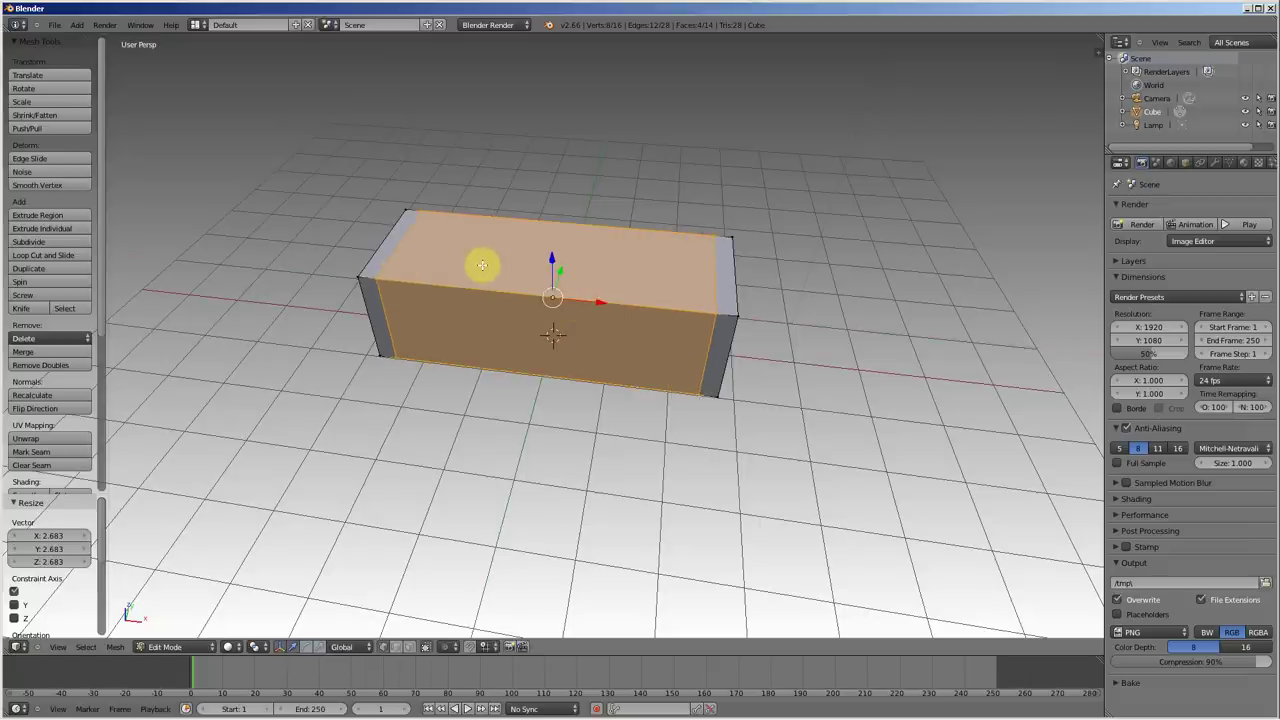
Add two lengthwise loop cuts and spread them along Y toward the long edges
key("ctrl+r")
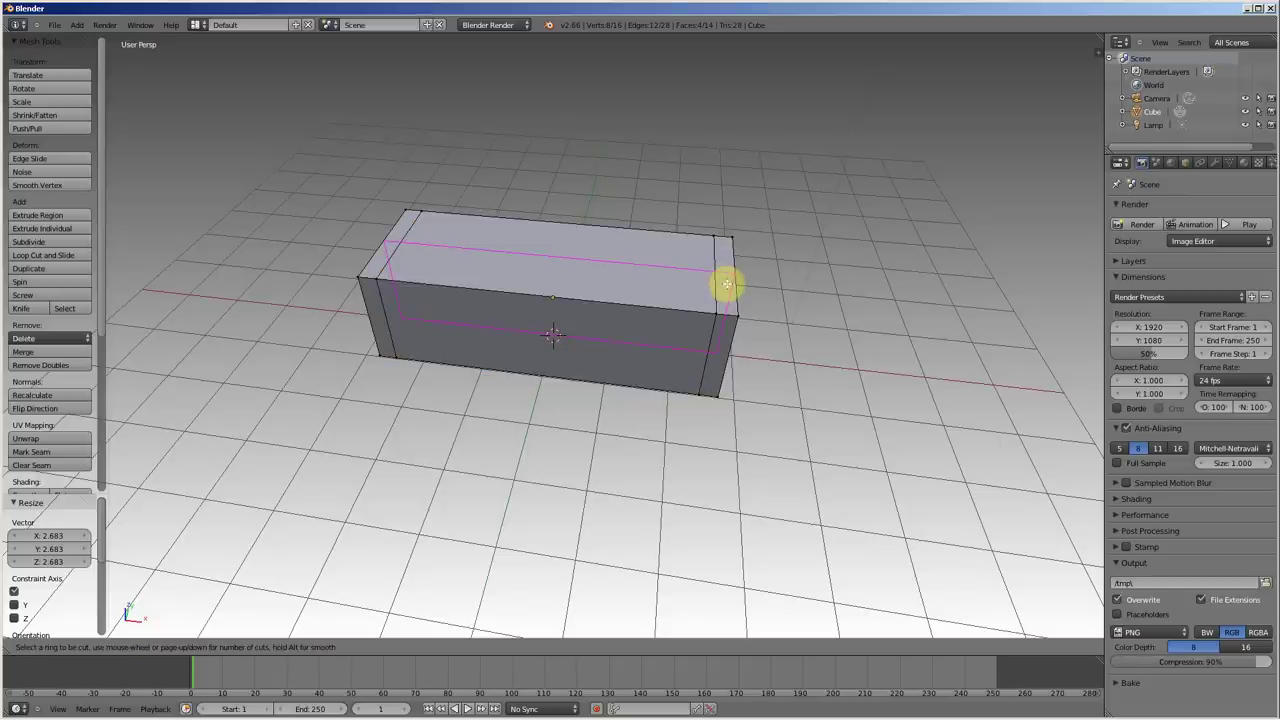
scroll(727, 285, "up", 1)
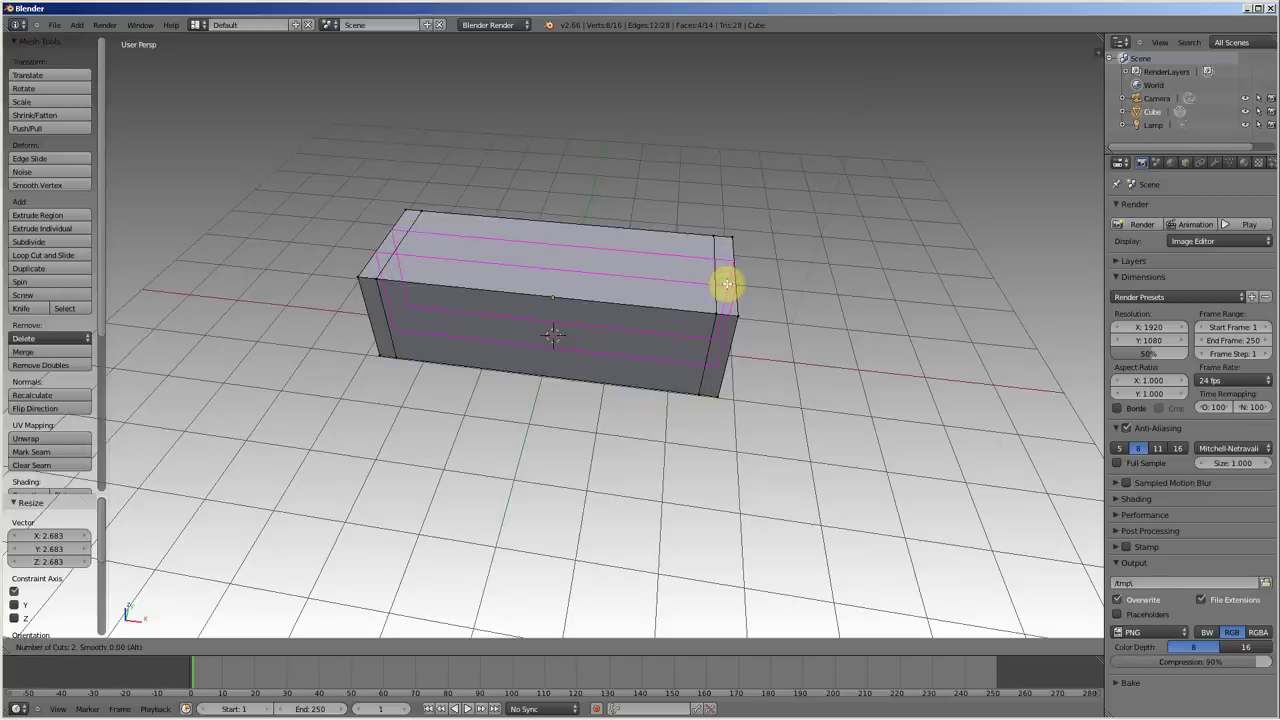
left_click(727, 285)
right_click(725, 286)
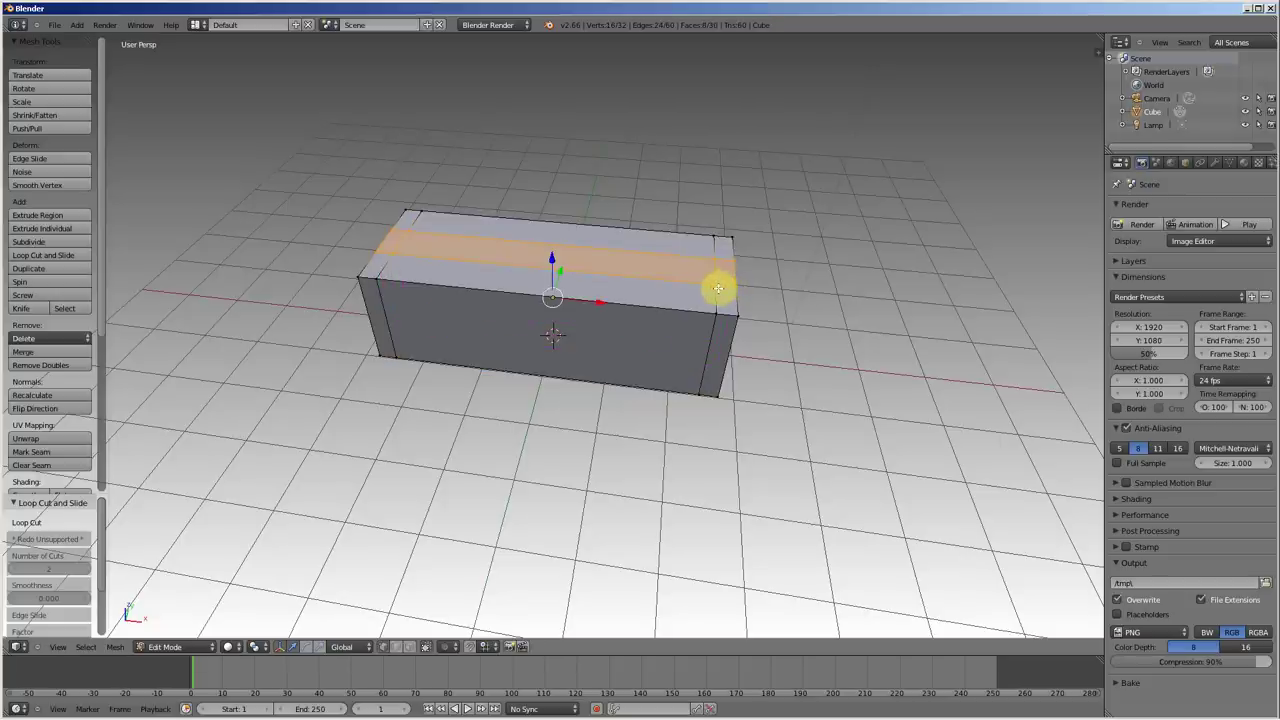
key("s")
key("y")
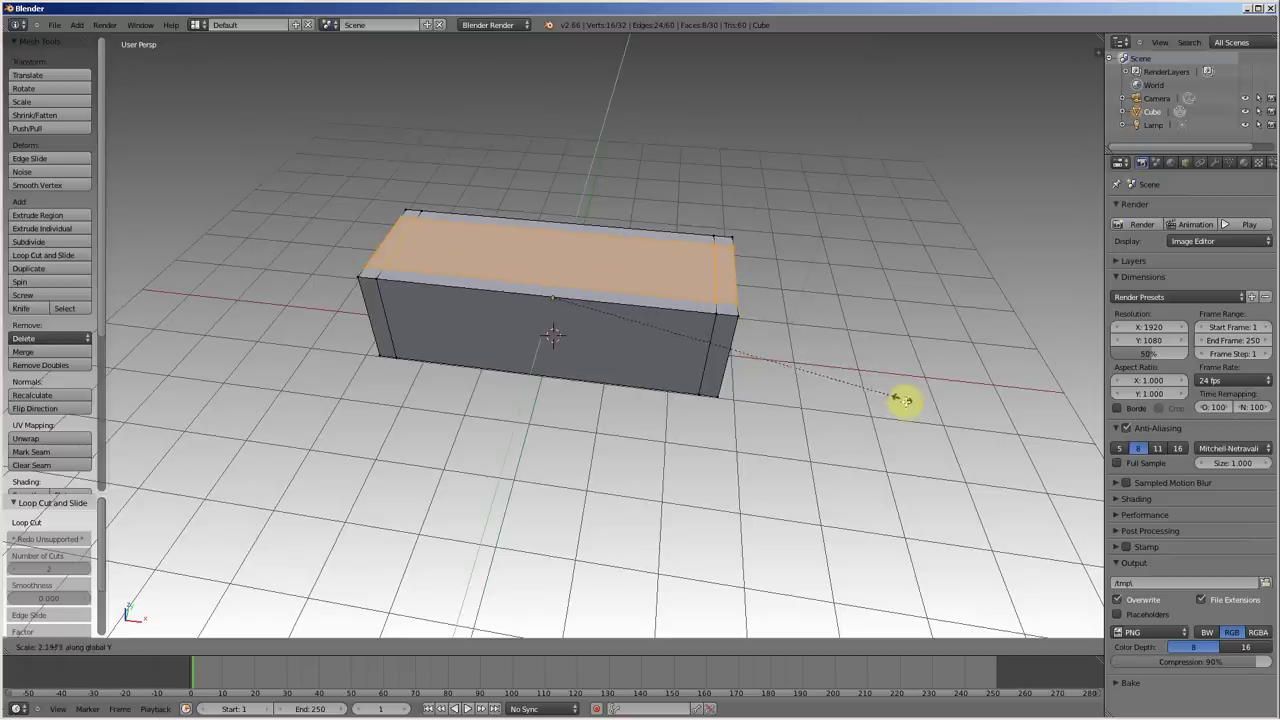
left_click(940, 427)
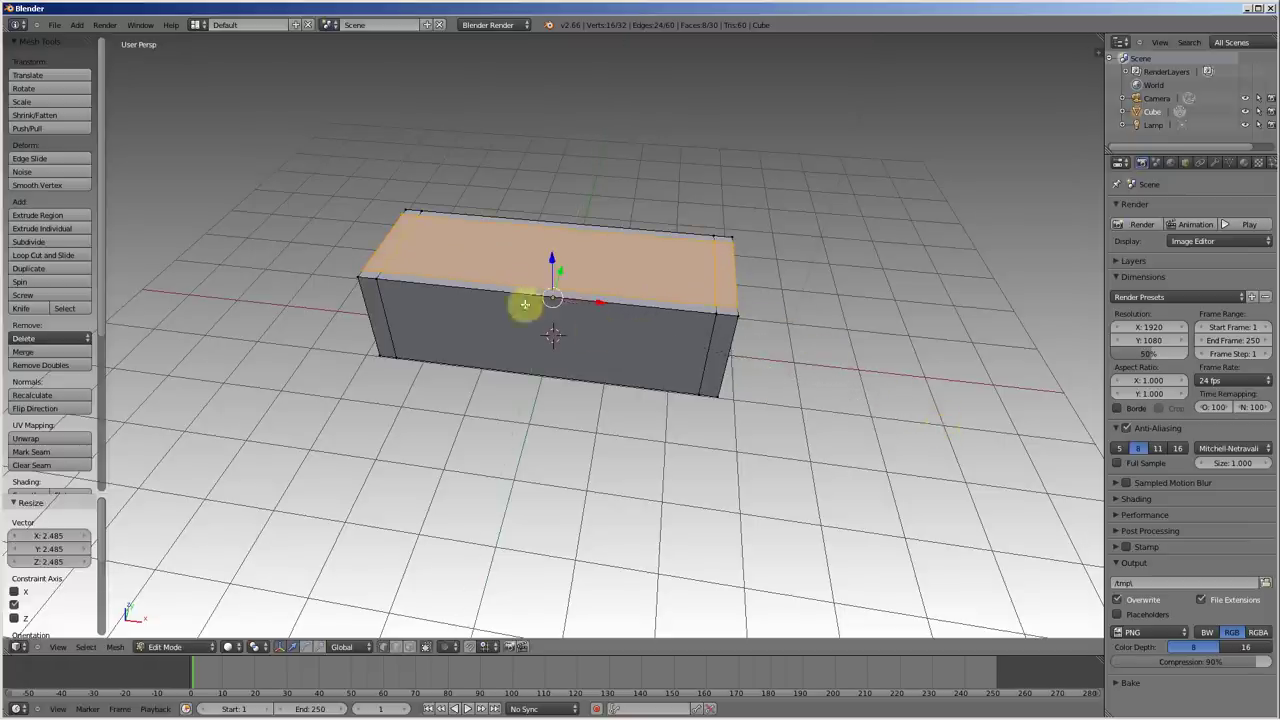
key("ctrl+Tab")
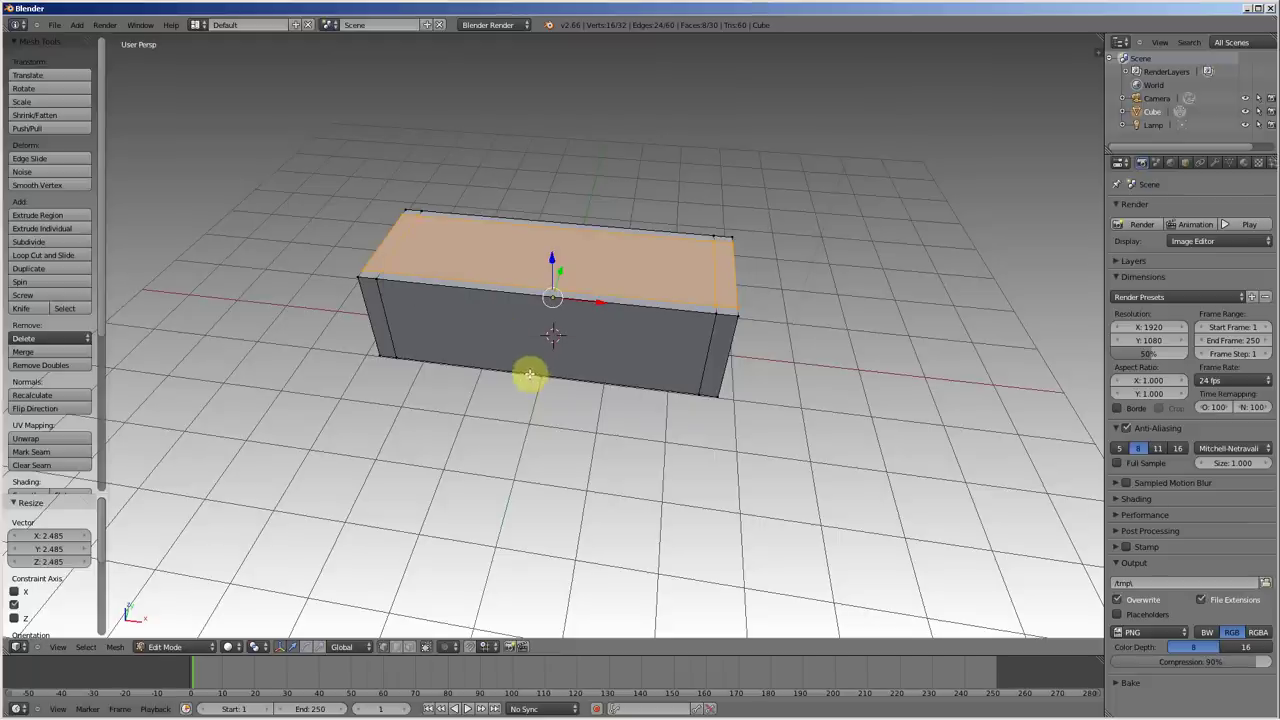
key("ctrl+Tab")
Extrude the central top face down 0.983 and lower it another 0.129 to hollow the tub
left_click(502, 319)
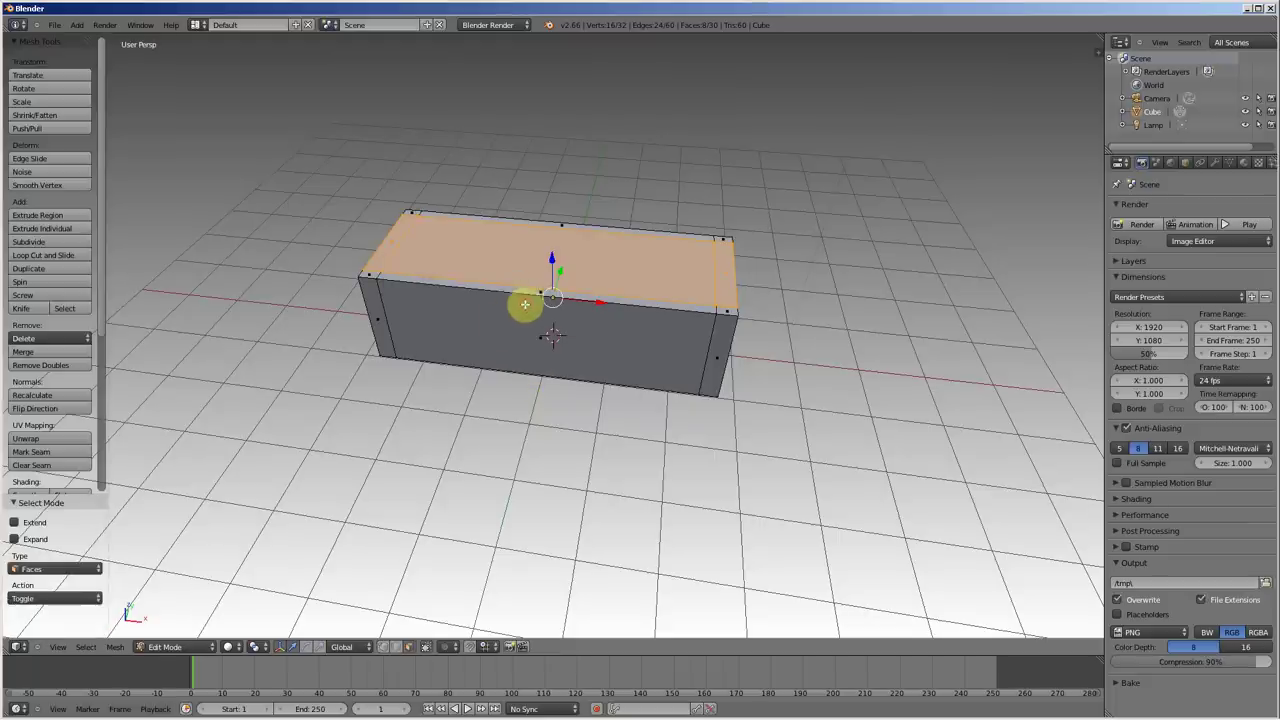
right_click(555, 253)
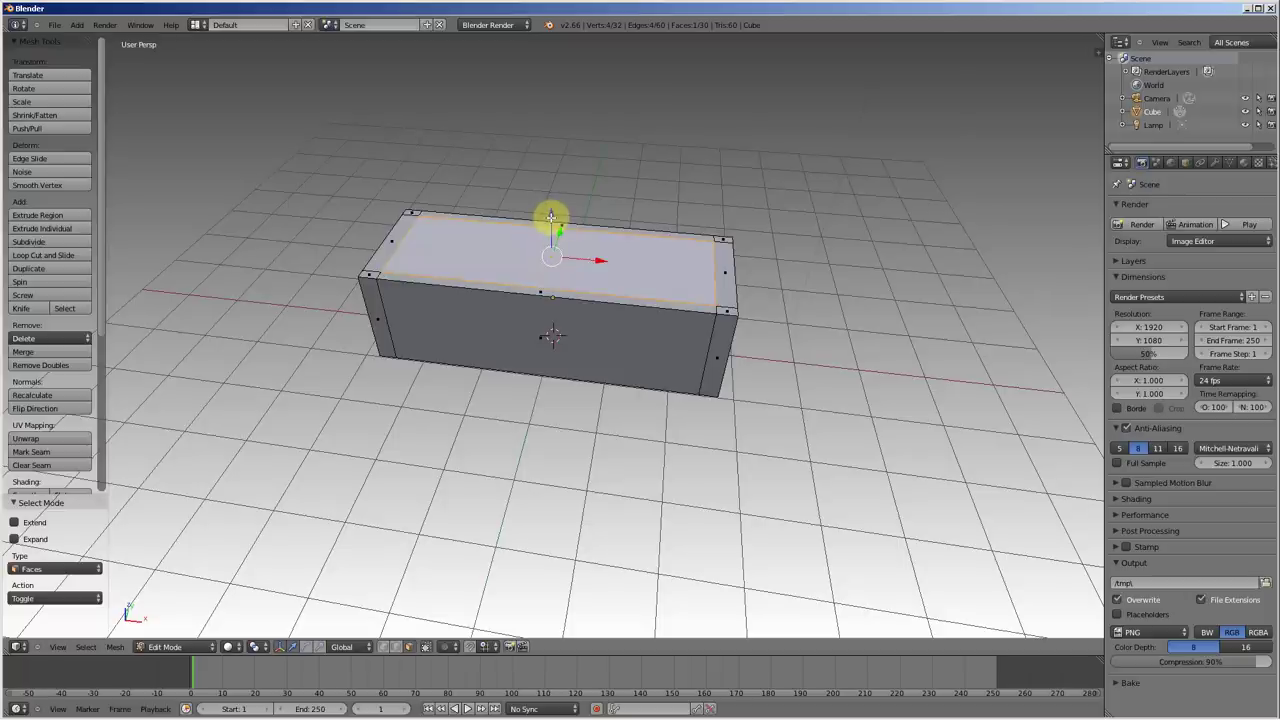
key("e")
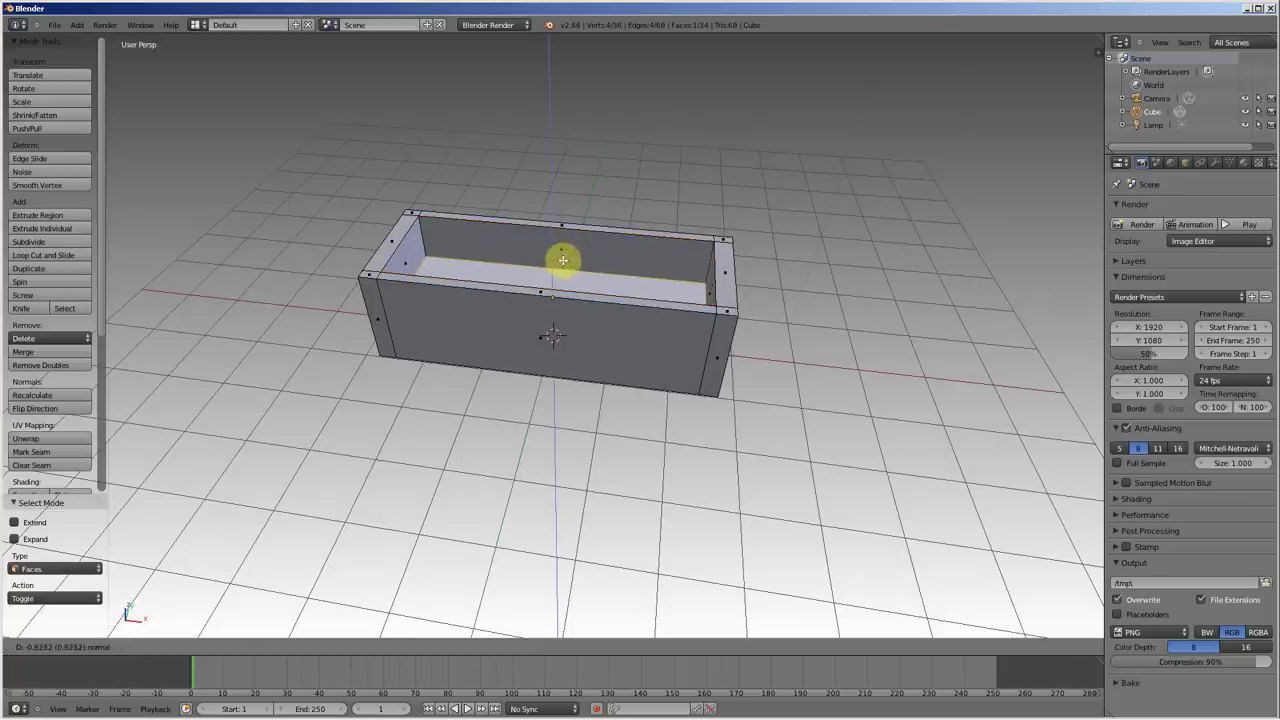
left_click(565, 266)
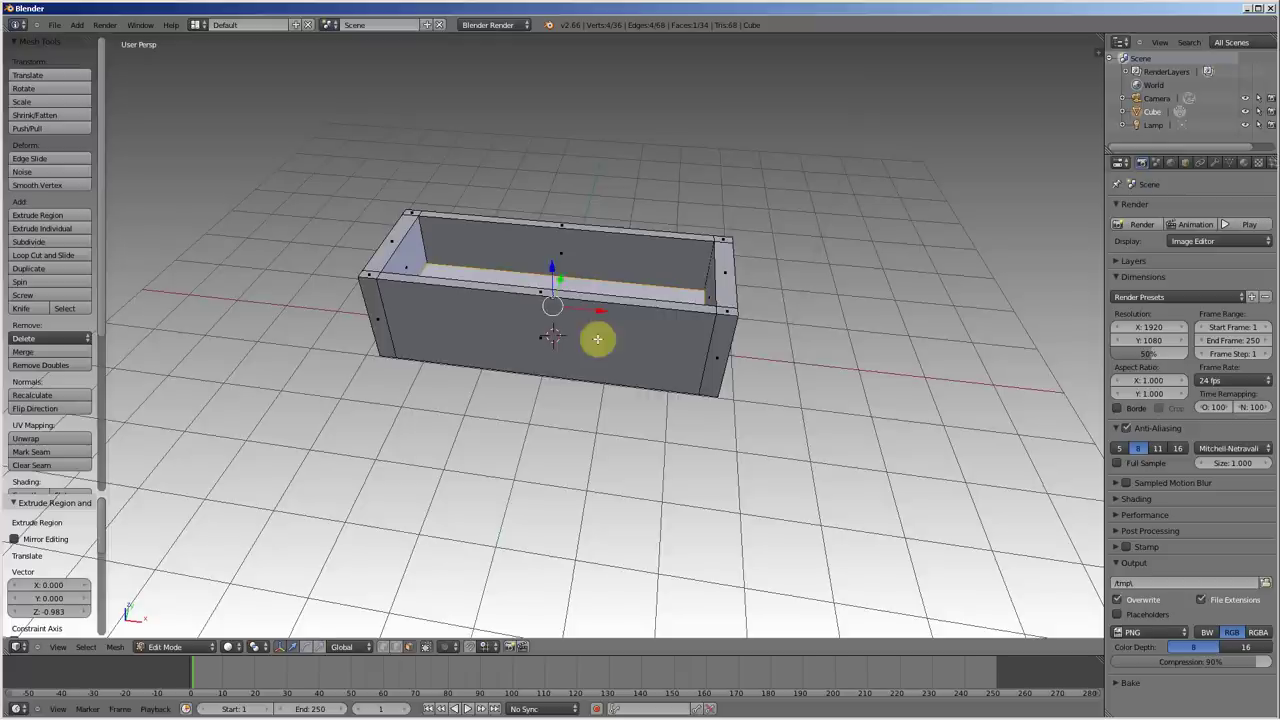
middle_click_drag(597, 337, 597, 350)
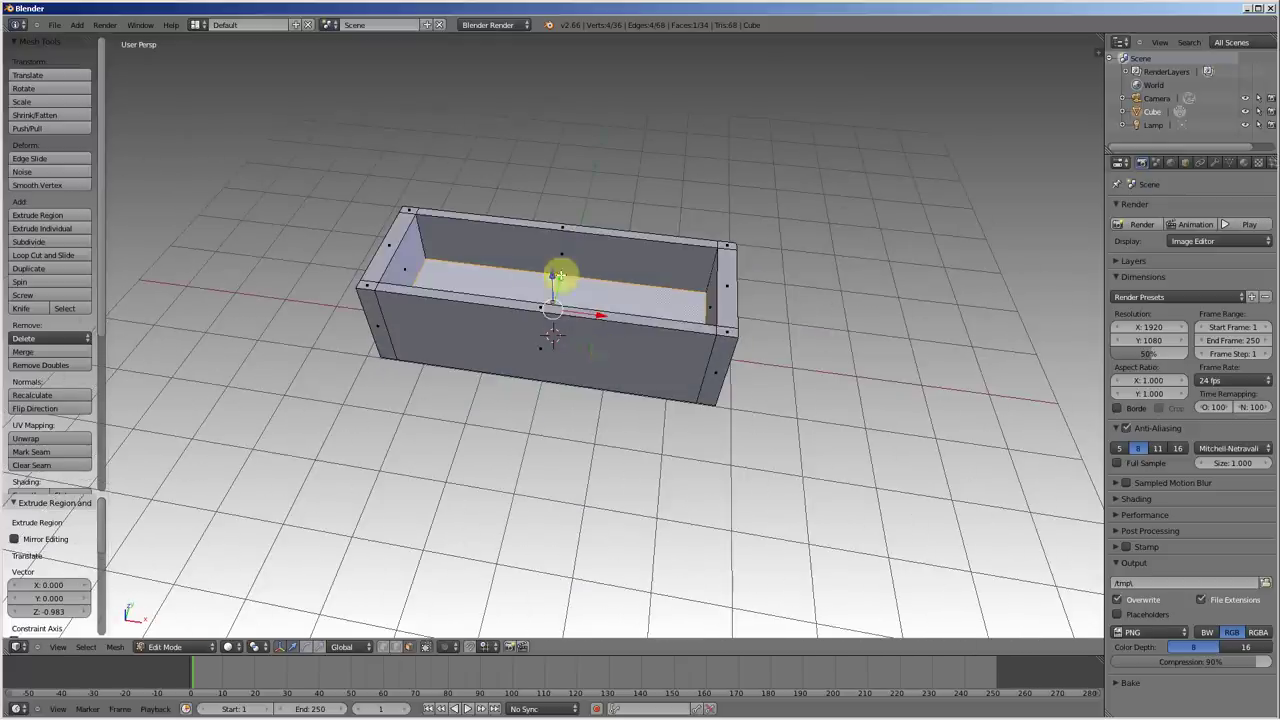
left_click_drag(556, 274, 552, 282)
left_click(552, 282)
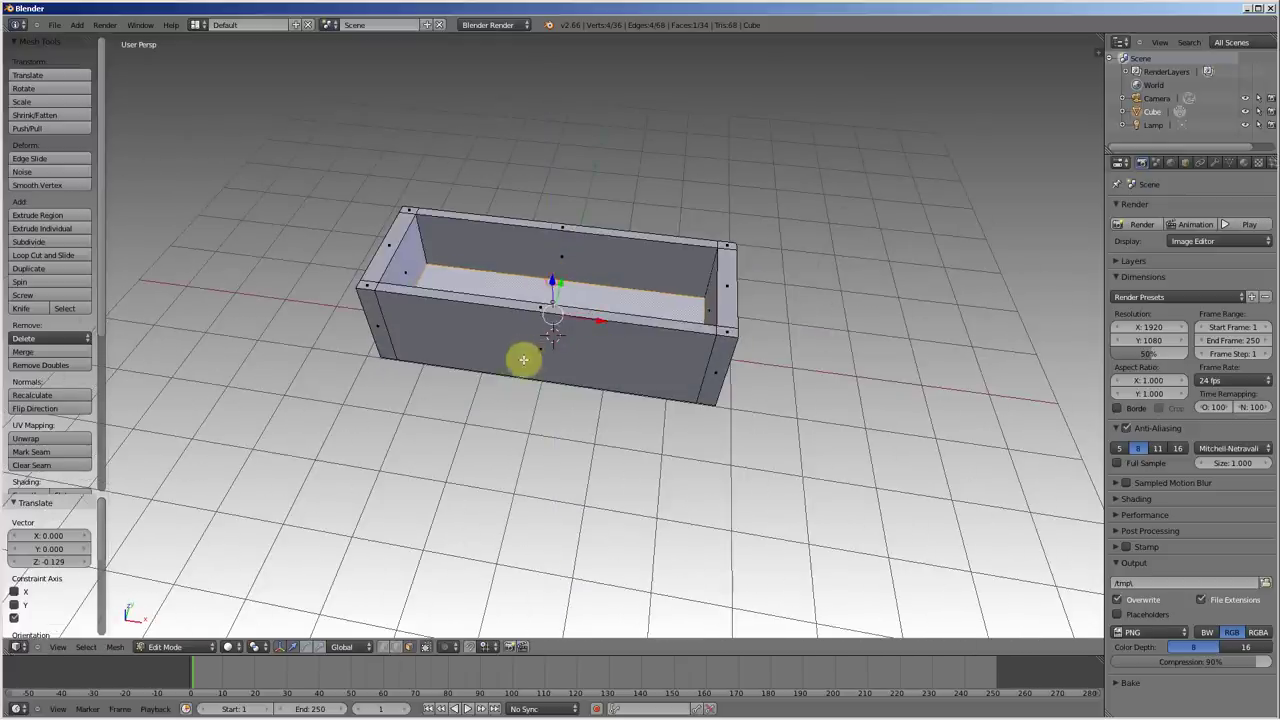
middle_click_drag(523, 360, 545, 333)
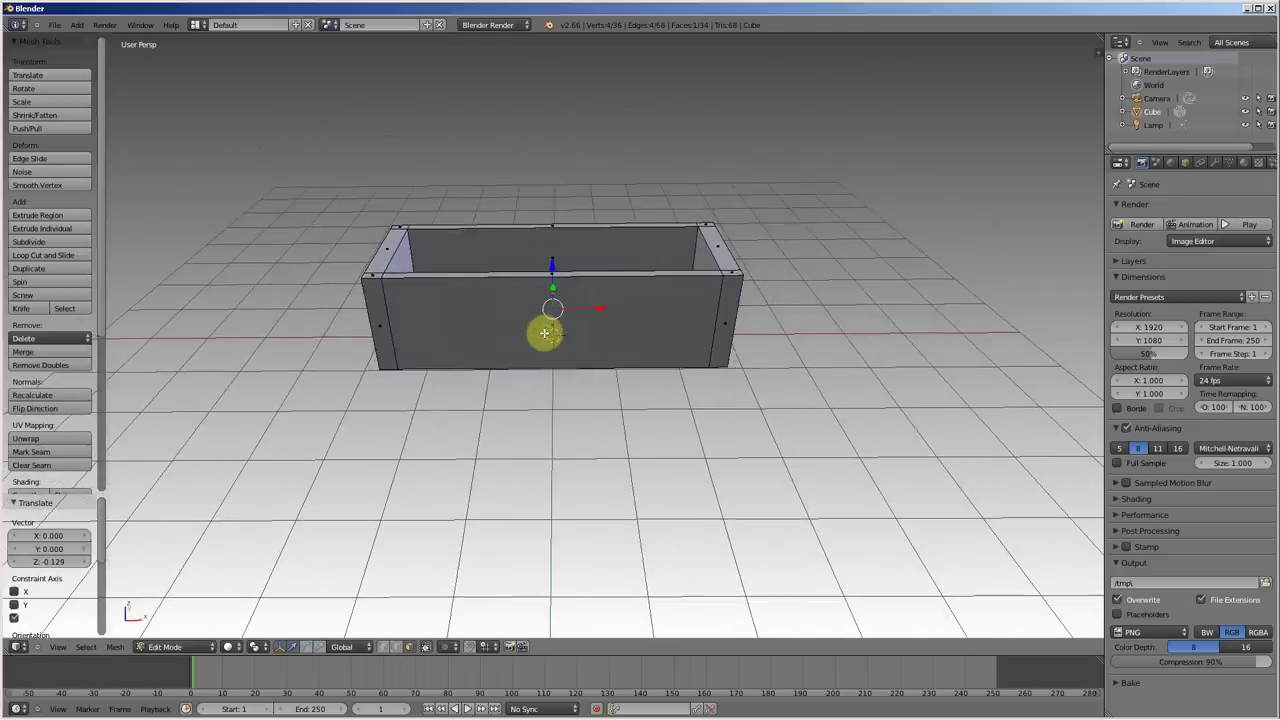
Smooth the tub with a level-3 subdivision surface
key("ctrl+3")
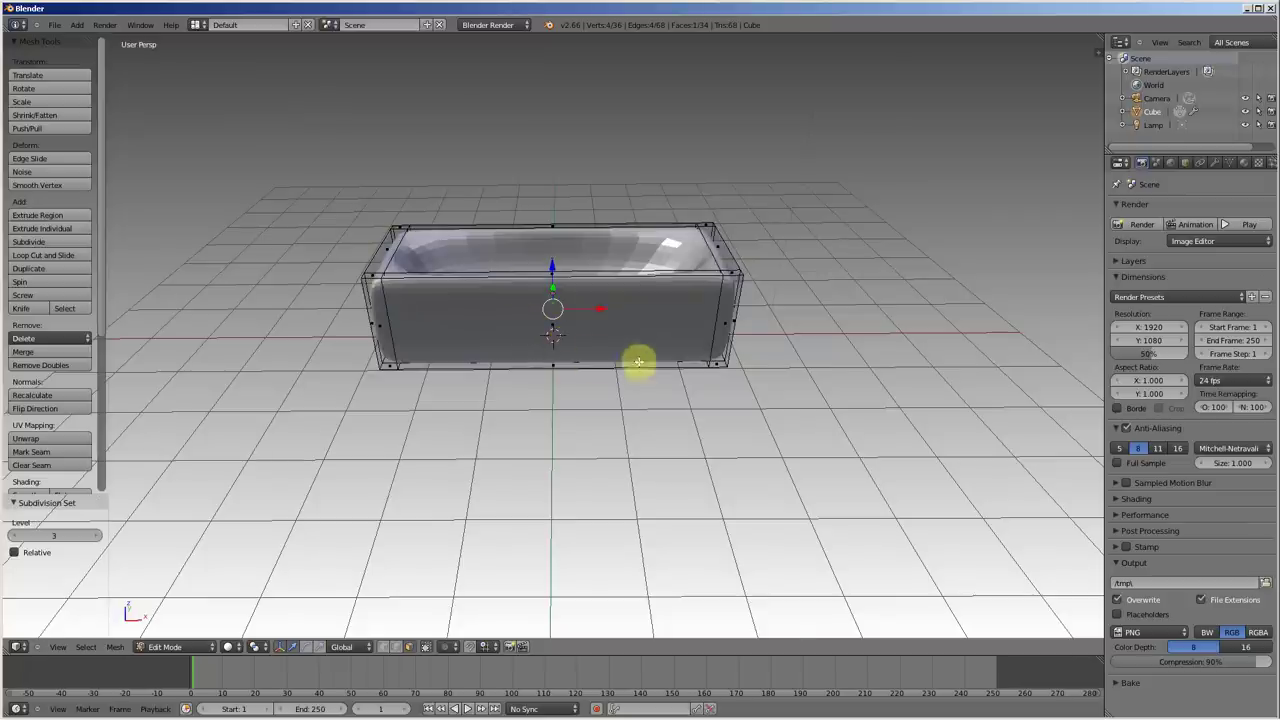
scroll(412, 286, "up", 2)
mouse_move(554, 320)
middle_mouse_down()
mouse_move(471, 337)
mouse_move(529, 331)
mouse_move(640, 286)
mouse_move(626, 294)
middle_mouse_up()
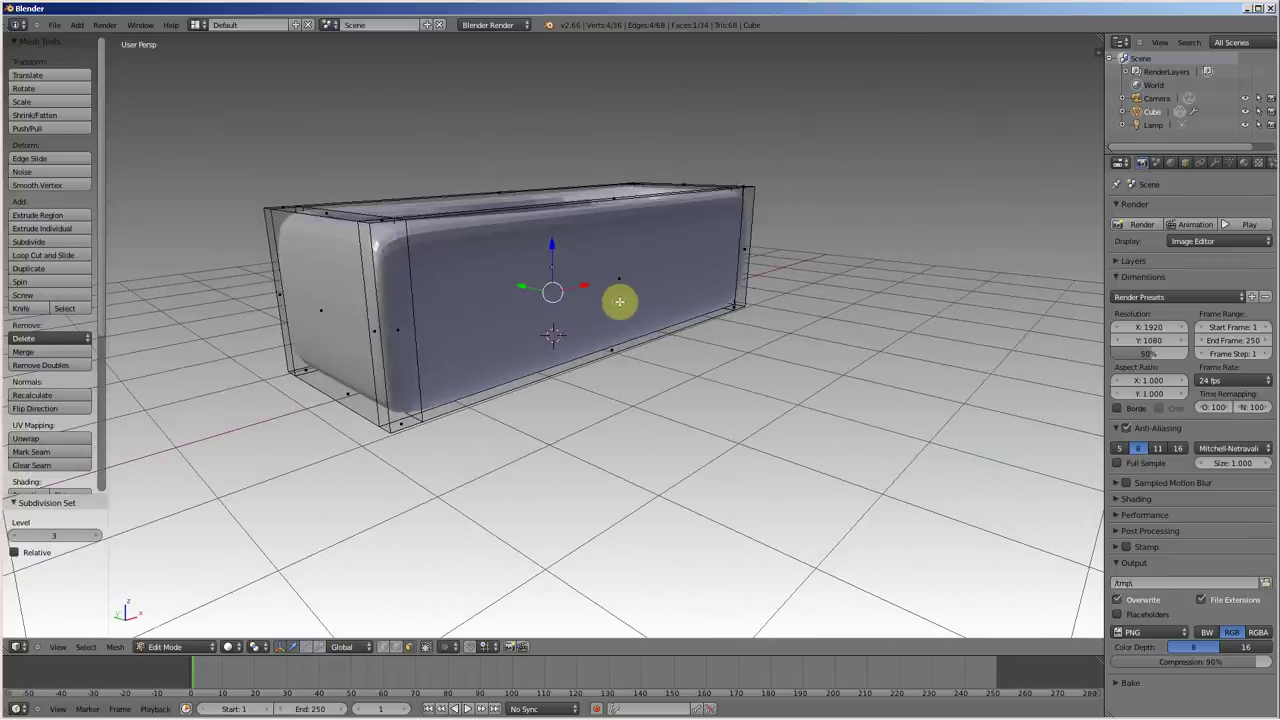
In vertex select mode, select the bevel strip at the tub's end and move it
key("ctrl+Tab")
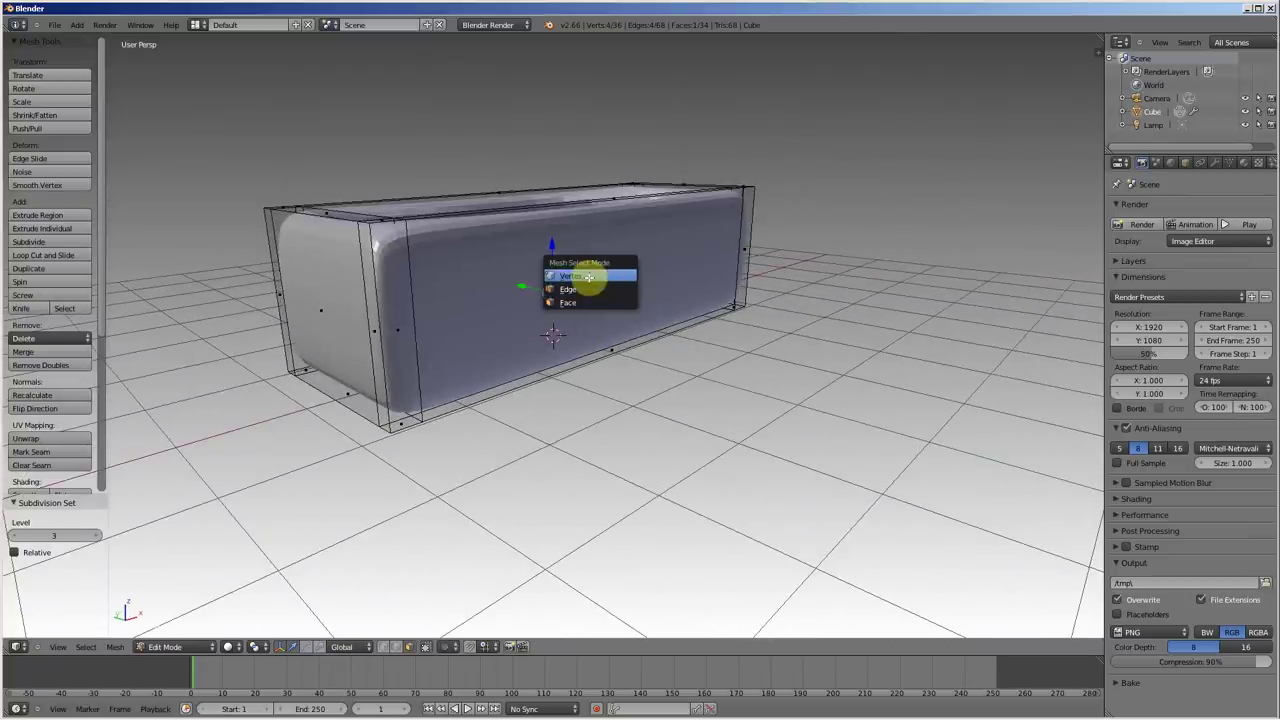
left_click(590, 277)
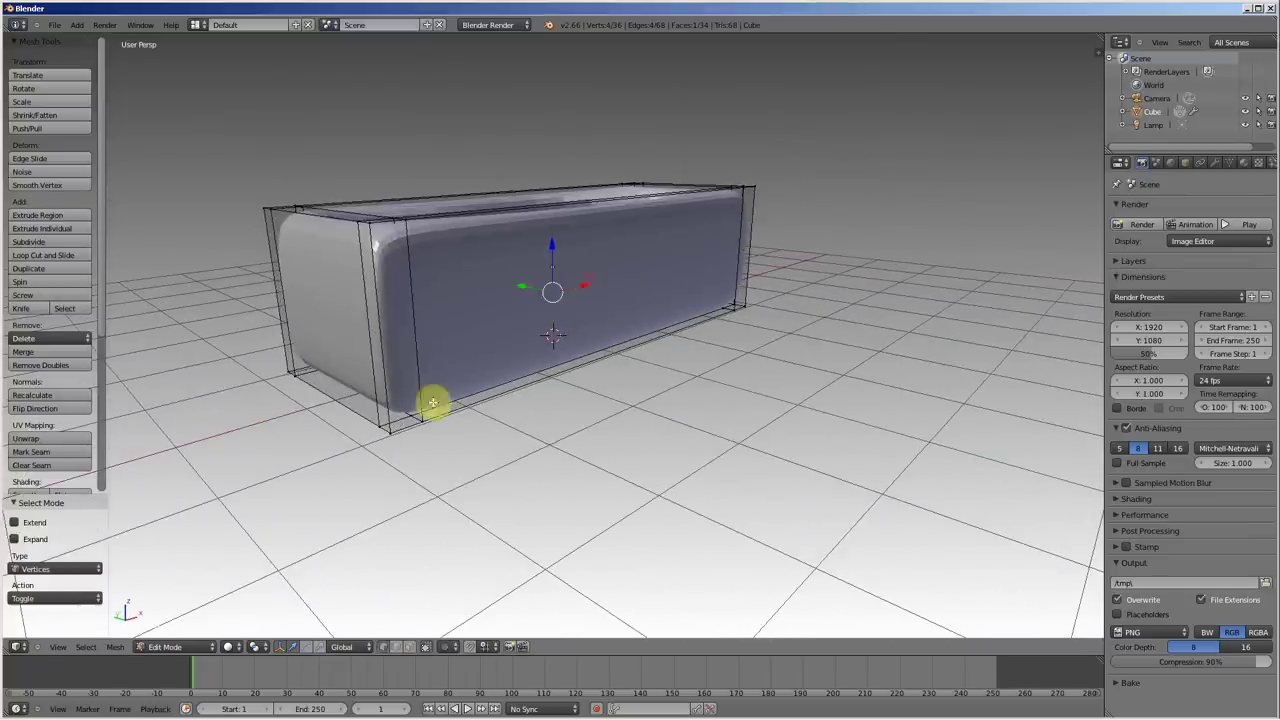
right_click(388, 432)
middle_click_drag(380, 466, 390, 391)
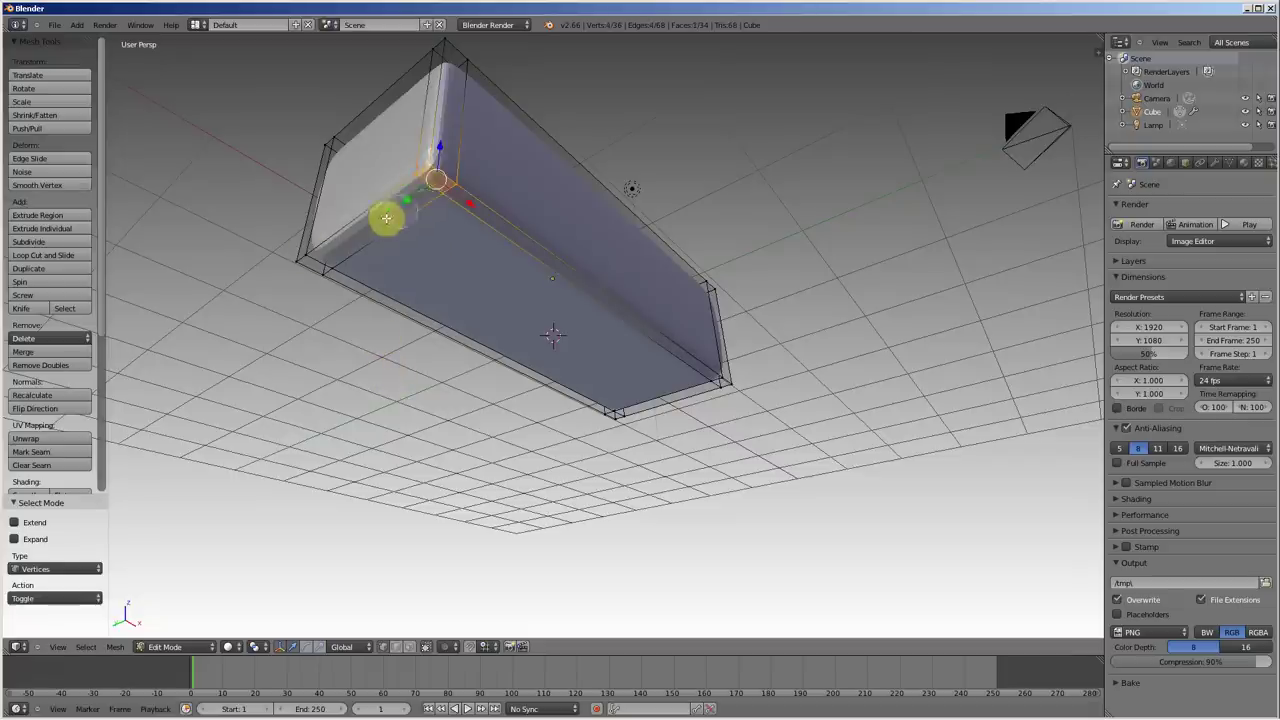
right_click(320, 260, "ctrl+alt")
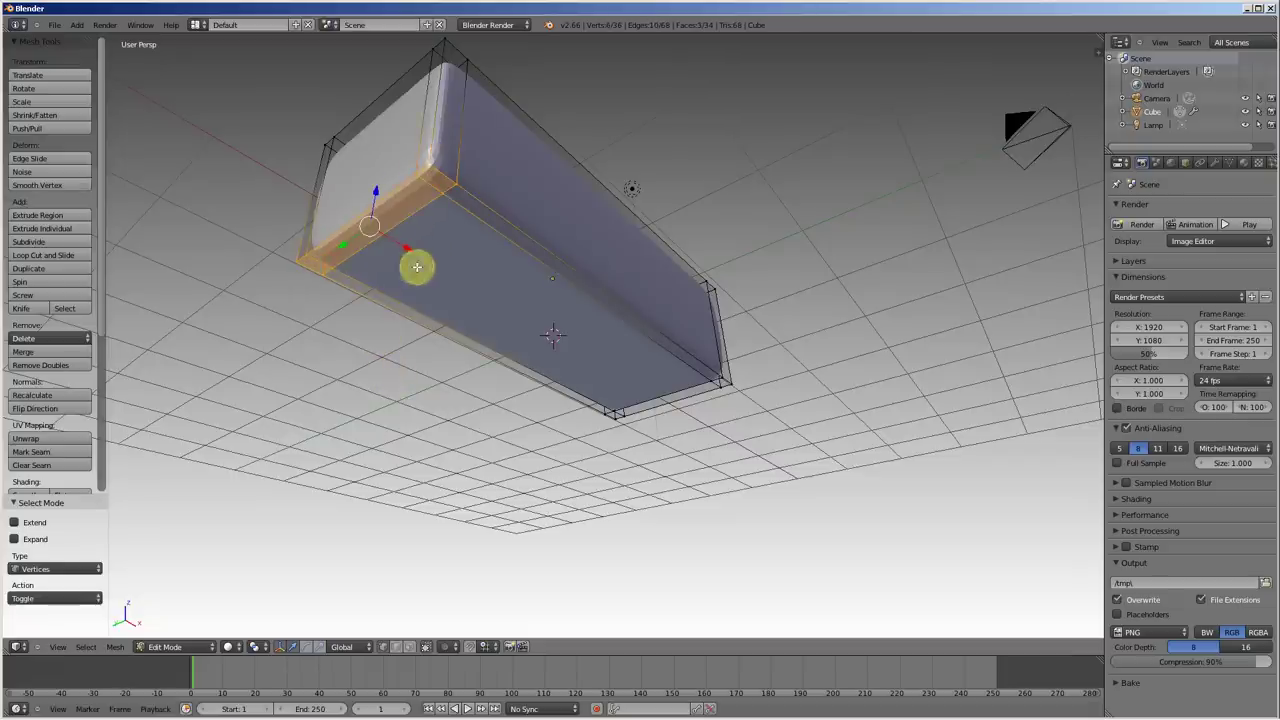
mouse_move(374, 286)
middle_mouse_down()
mouse_move(414, 243)
mouse_move(405, 275)
middle_mouse_up()
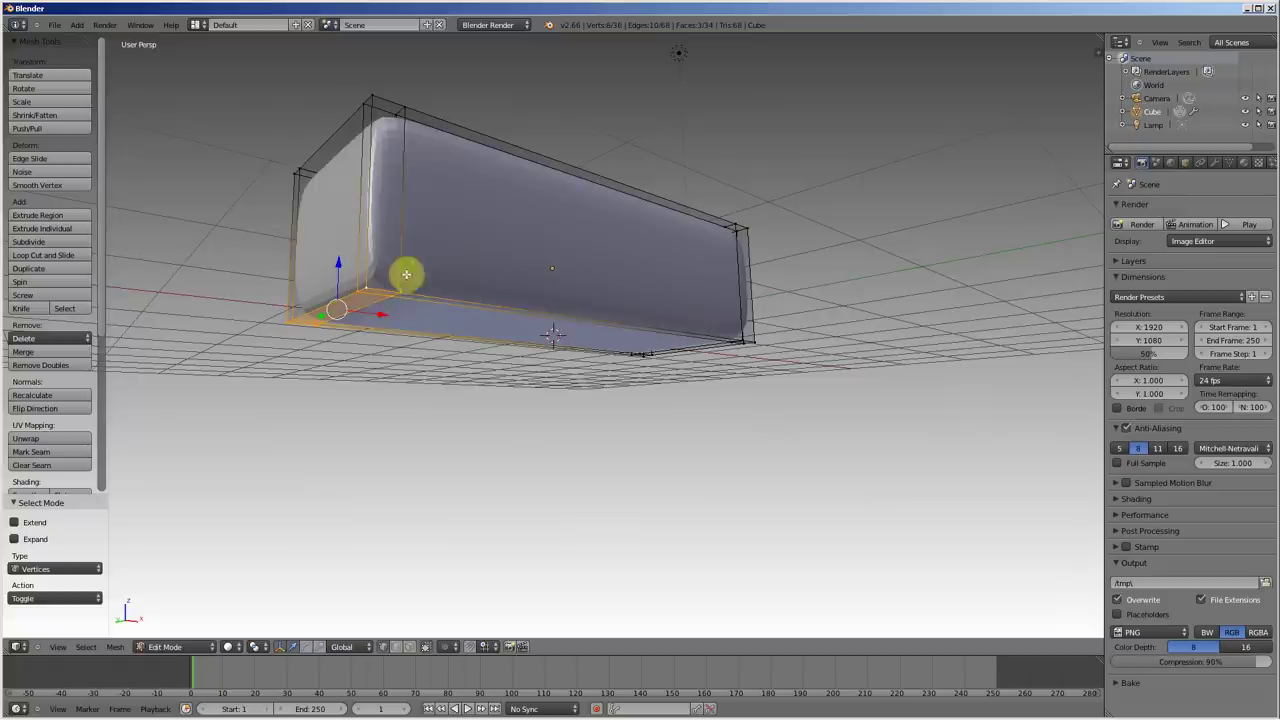
key("g")
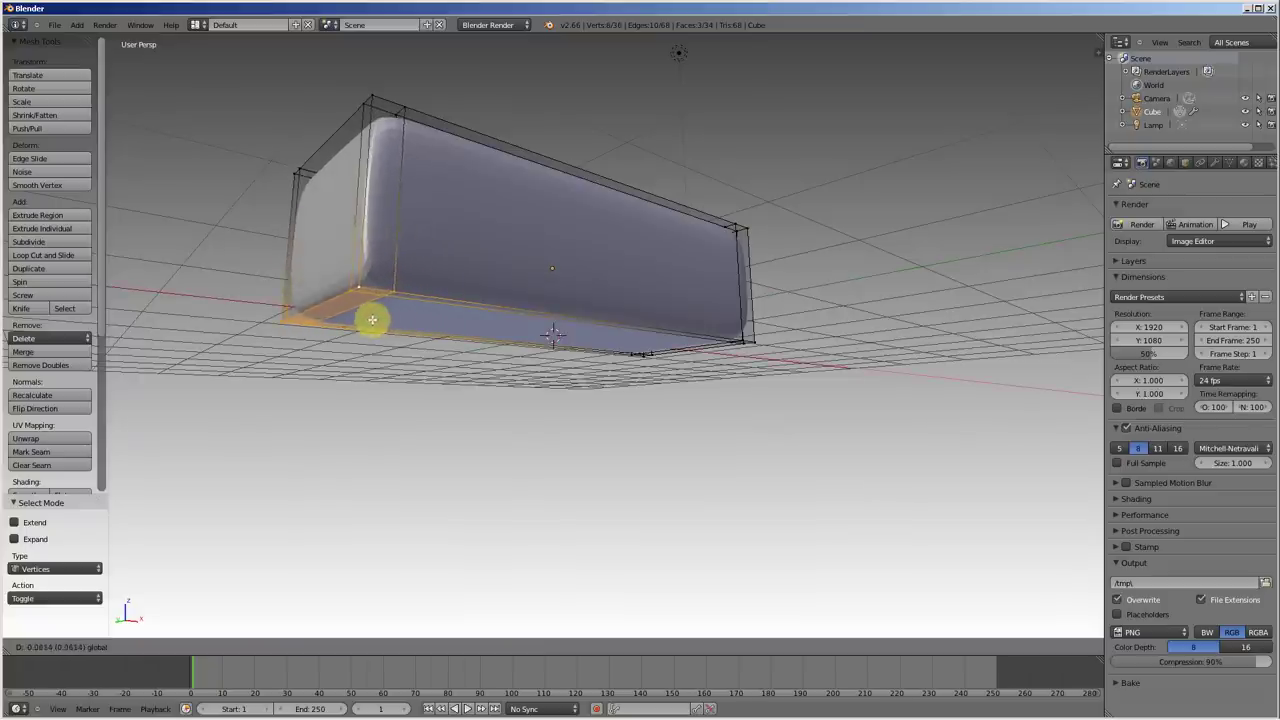
left_click(452, 322)
Slant the tub's end outward 0.575 along X by moving its end vertices
right_click(323, 273)
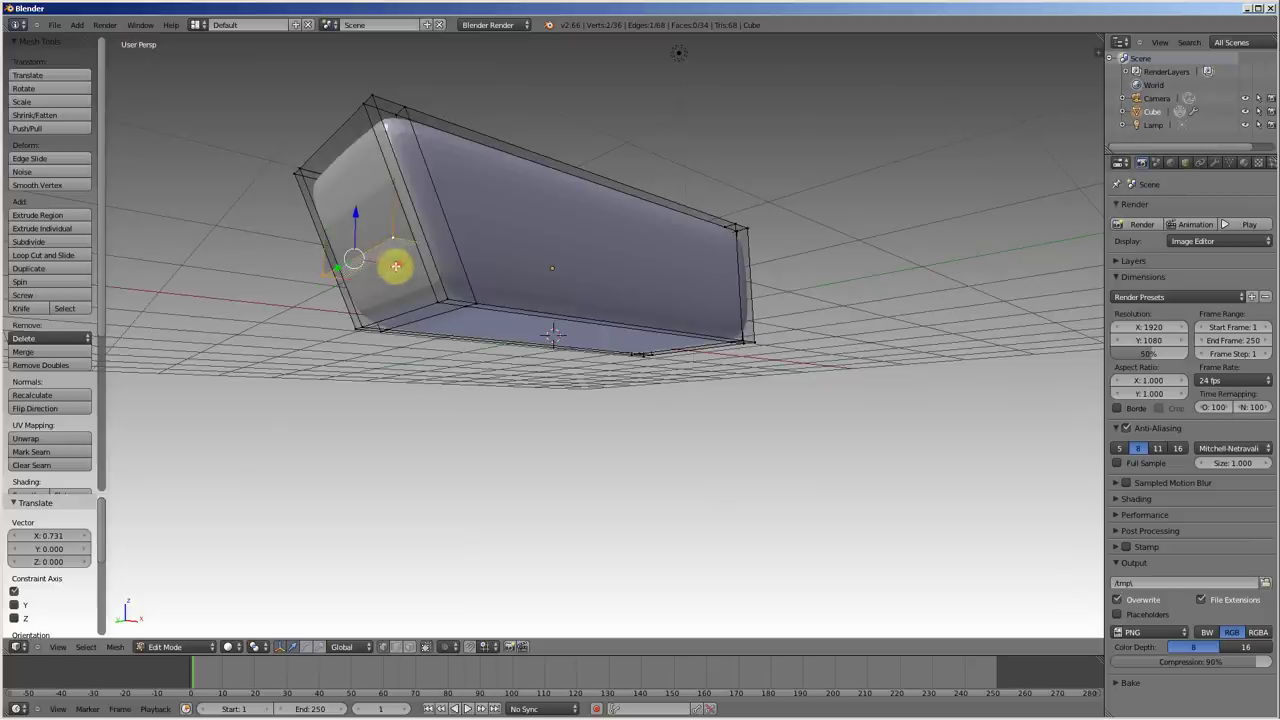
right_click(396, 265, "shift")
key("g")
left_click(449, 277)
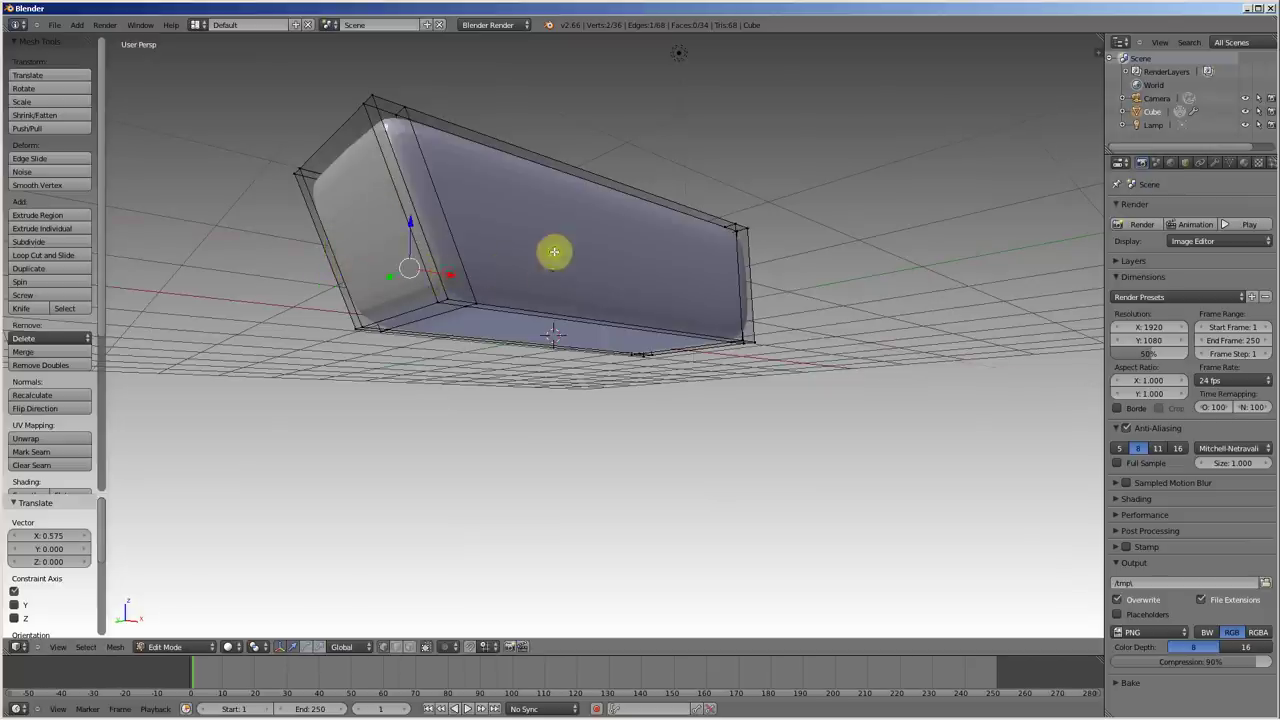
mouse_move(551, 249)
middle_mouse_down()
mouse_move(466, 339)
mouse_move(431, 306)
mouse_move(467, 301)
middle_mouse_up()
Add an edge loop across the middle of the tub in front view
key("KP_3")
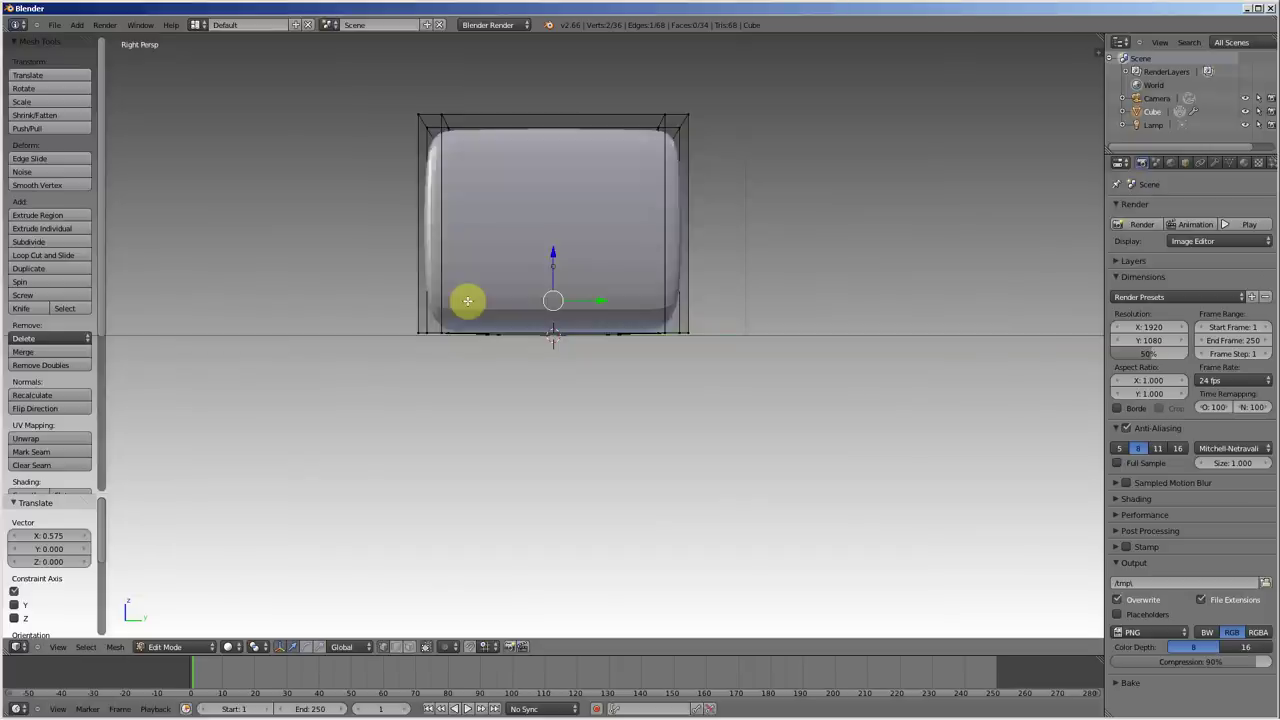
key("KP_1")
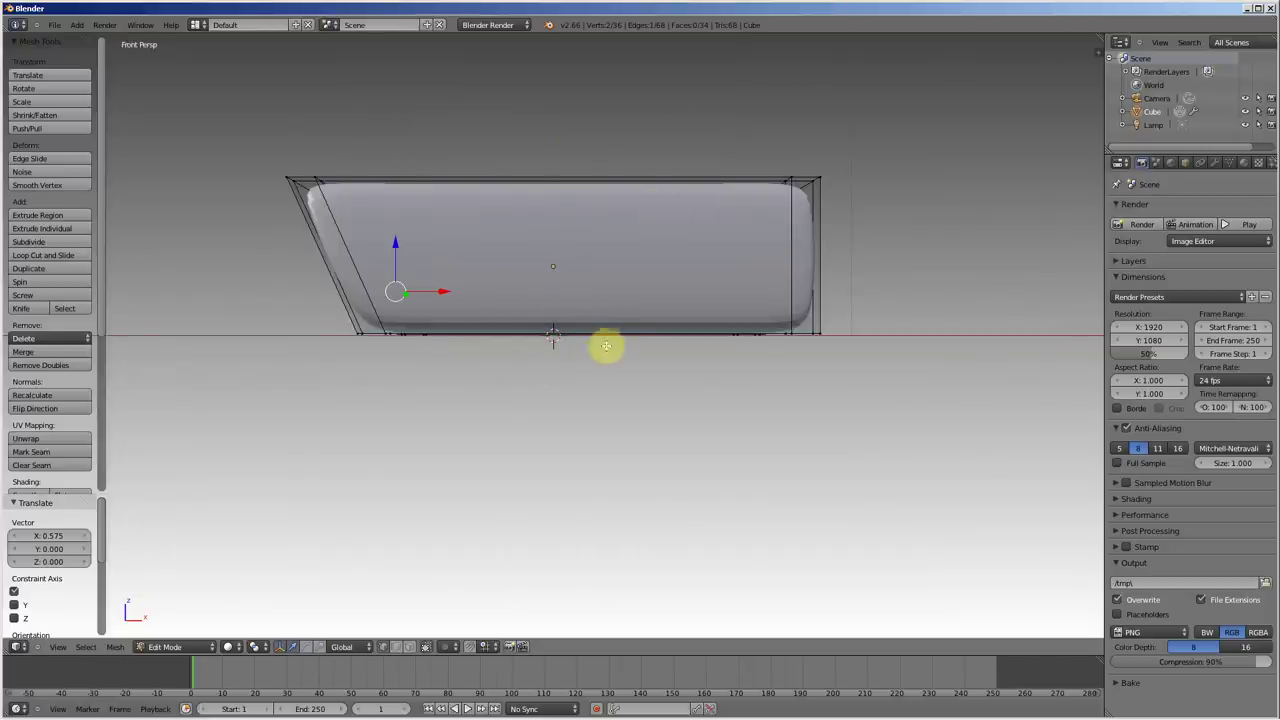
key("ctrl+r")
left_click(602, 338)
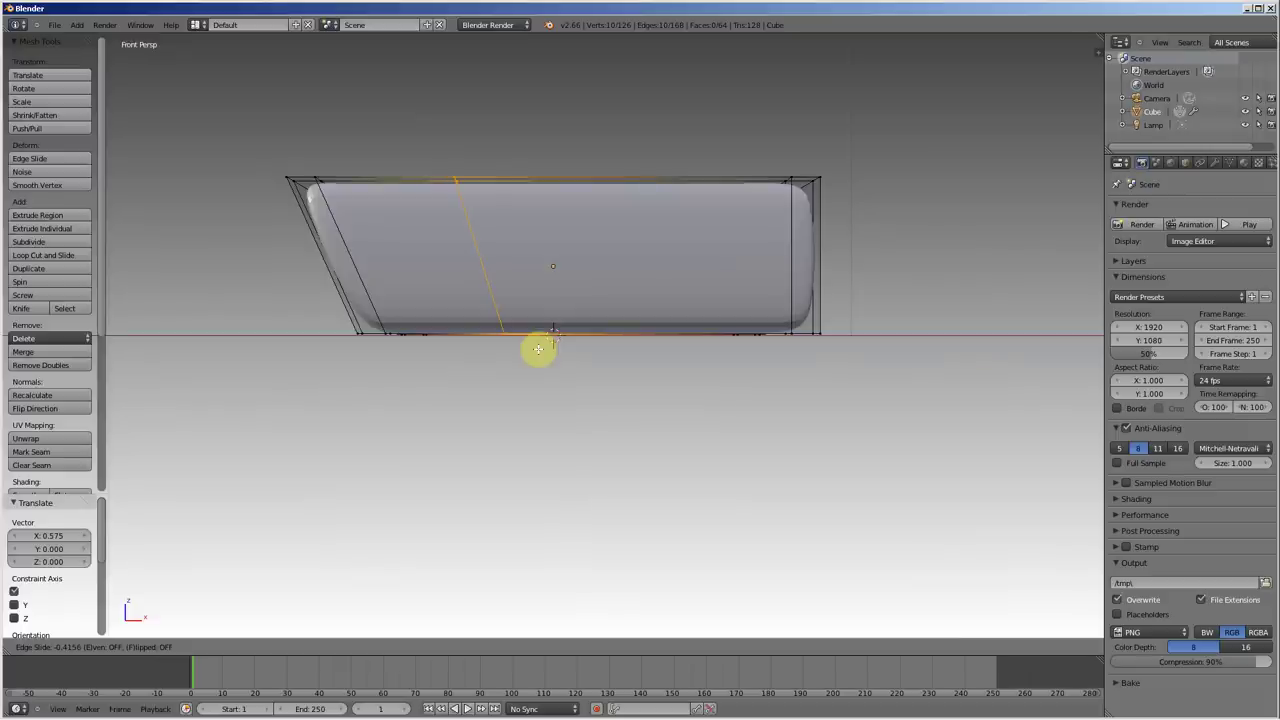
Centre the edge loop, box-select and delete the right half's visible vertices, then undo
right_click(538, 349)
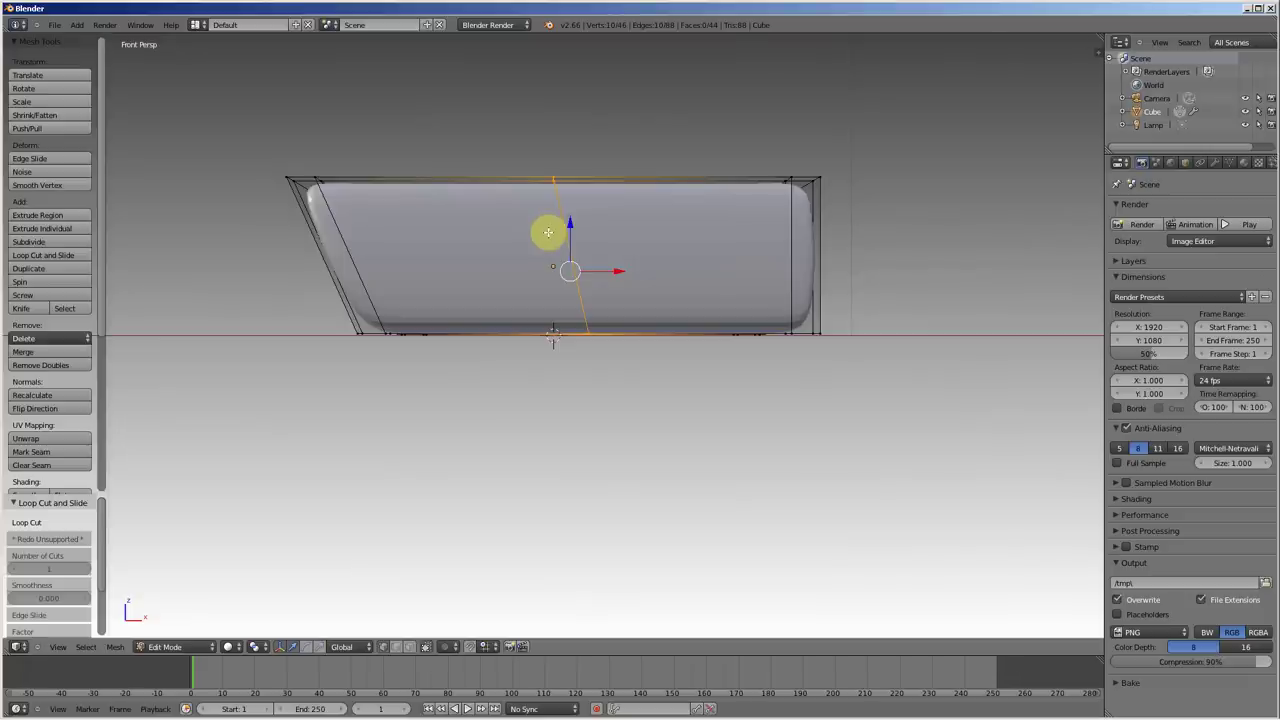
key("a")
key("b")
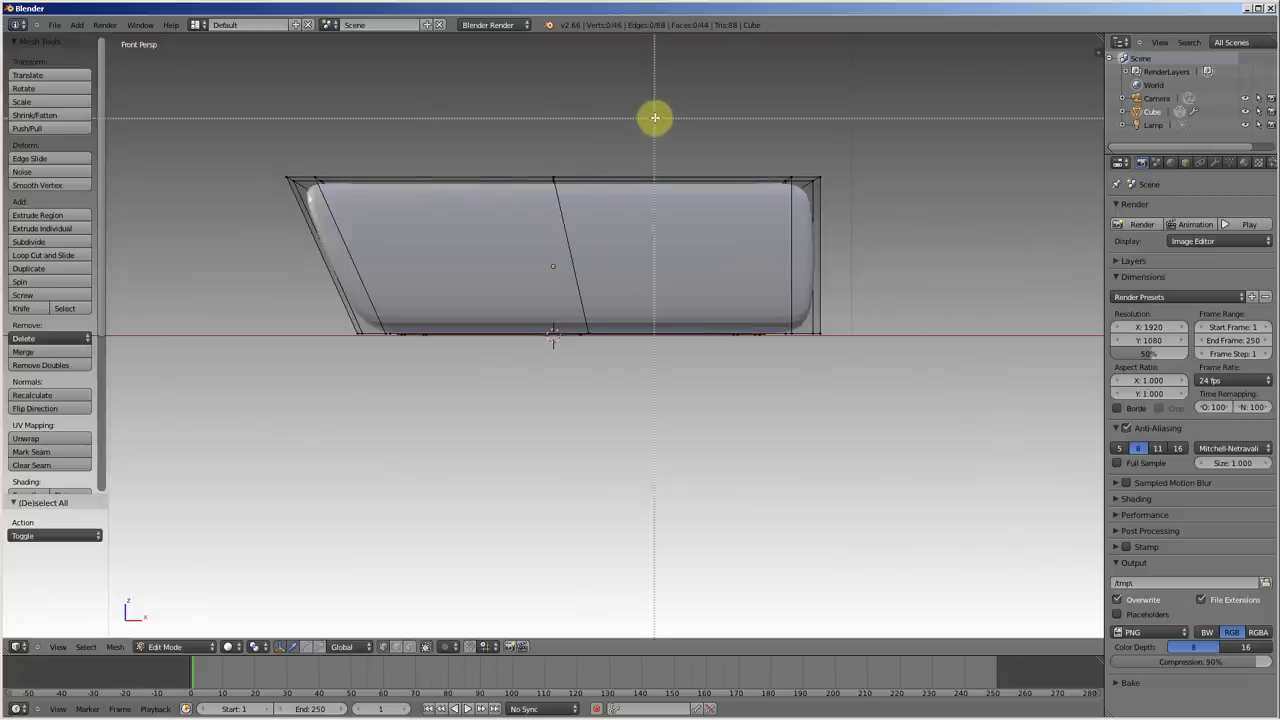
left_click_drag(655, 118, 843, 366)
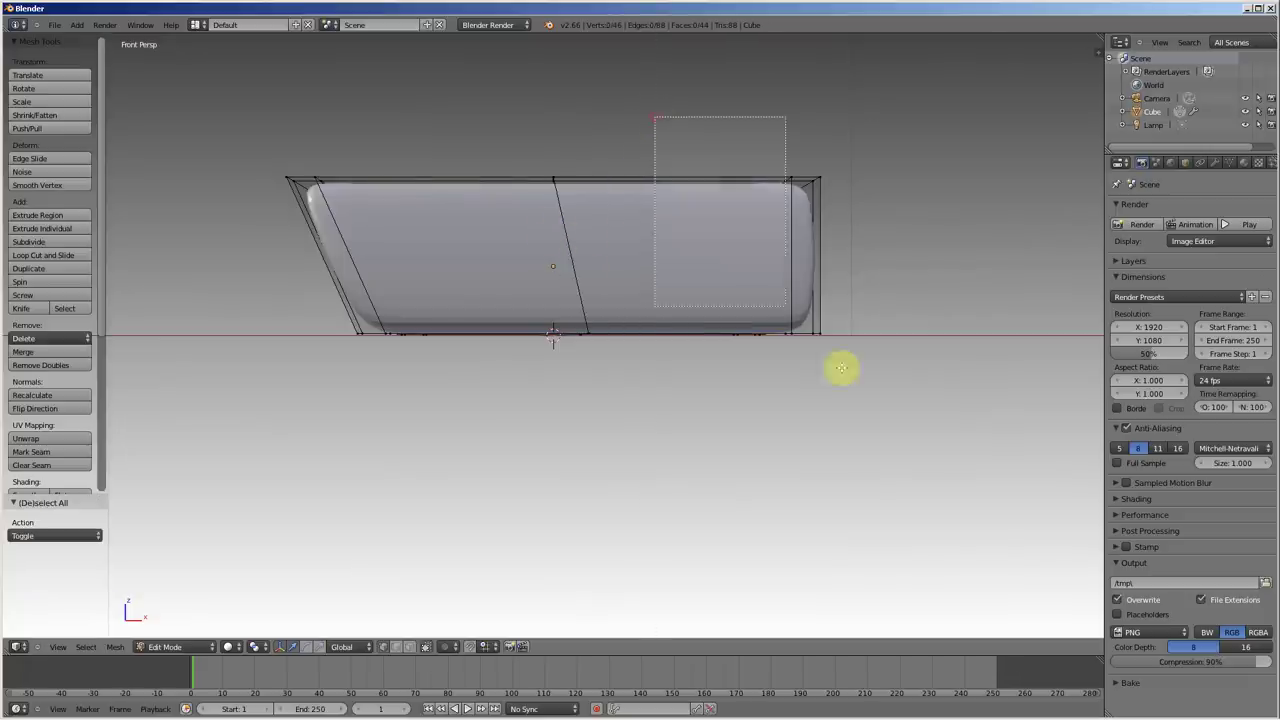
key("x")
left_click(877, 407)
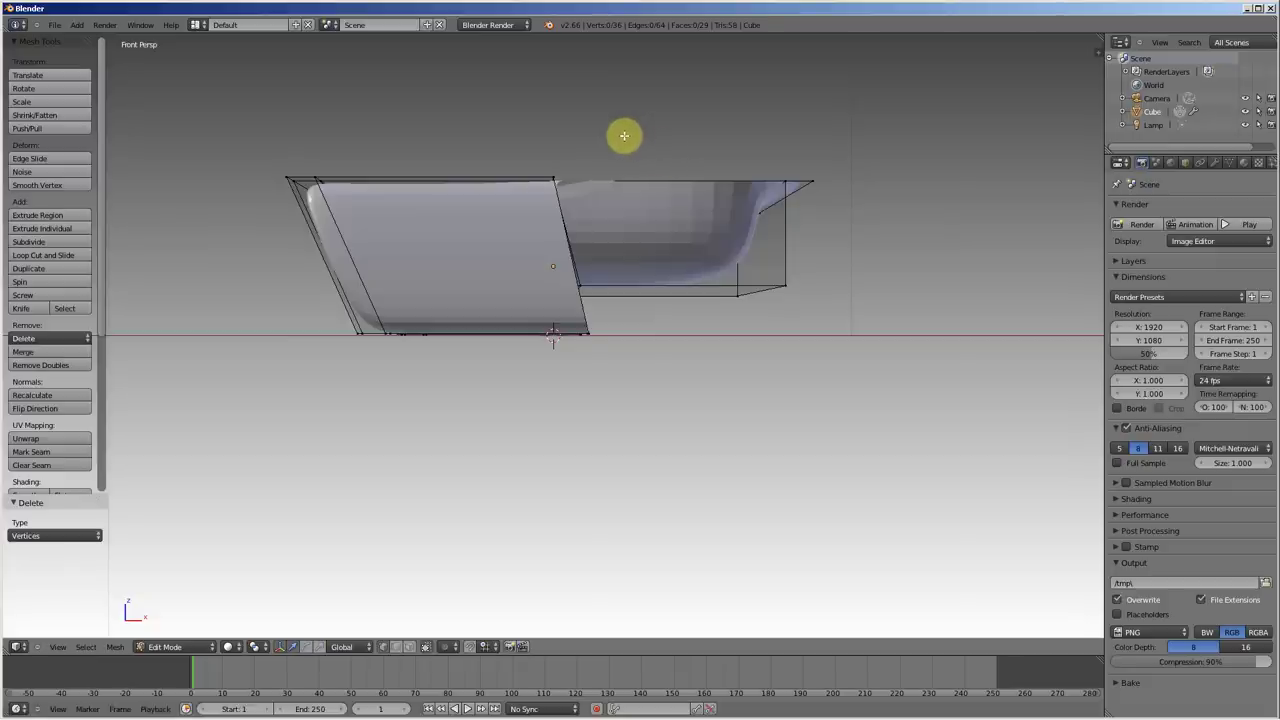
key("ctrl+z")
Turn off occlusion, box-select the whole right half including hidden vertices, and delete them
key("a")
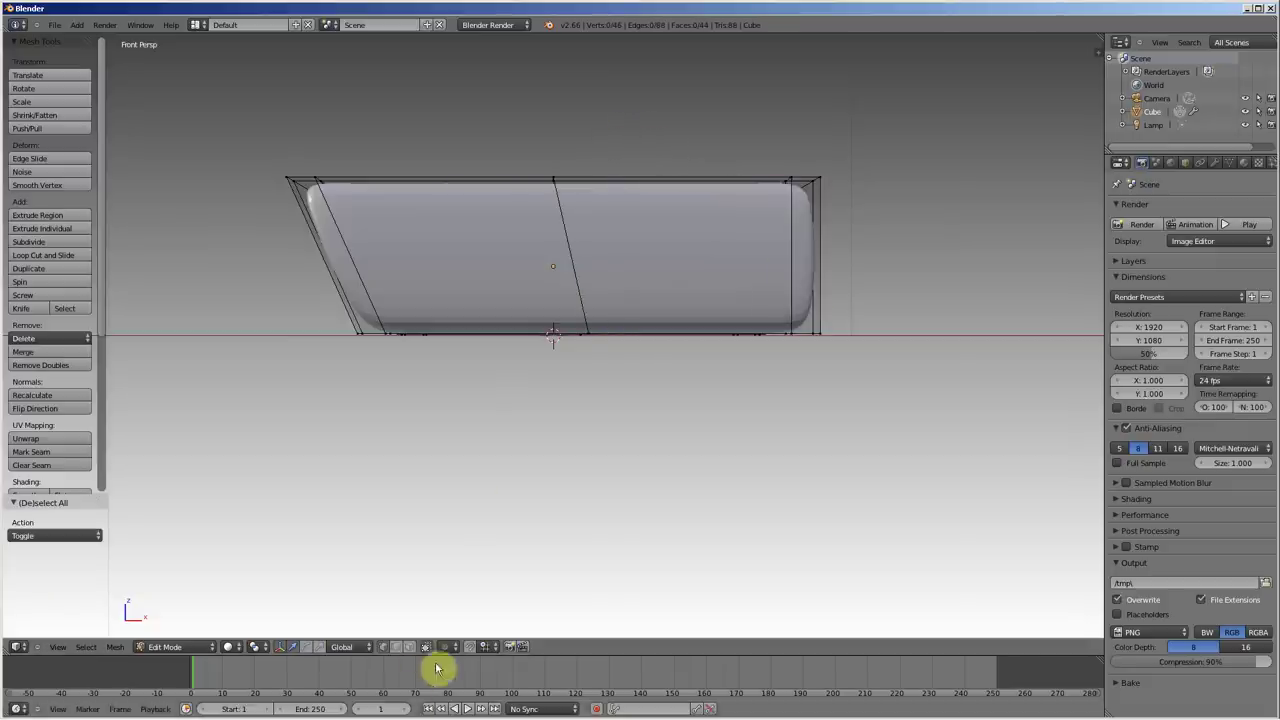
left_click(425, 647)
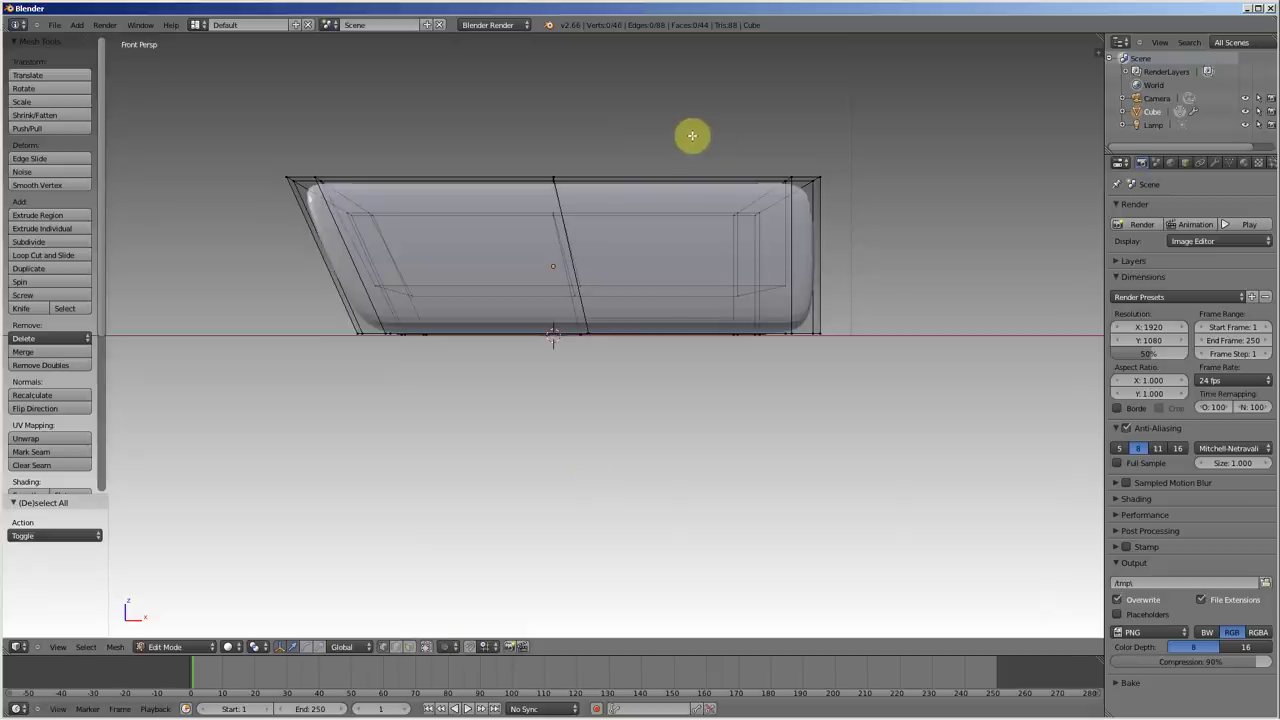
key("b")
left_click_drag(689, 113, 922, 440)
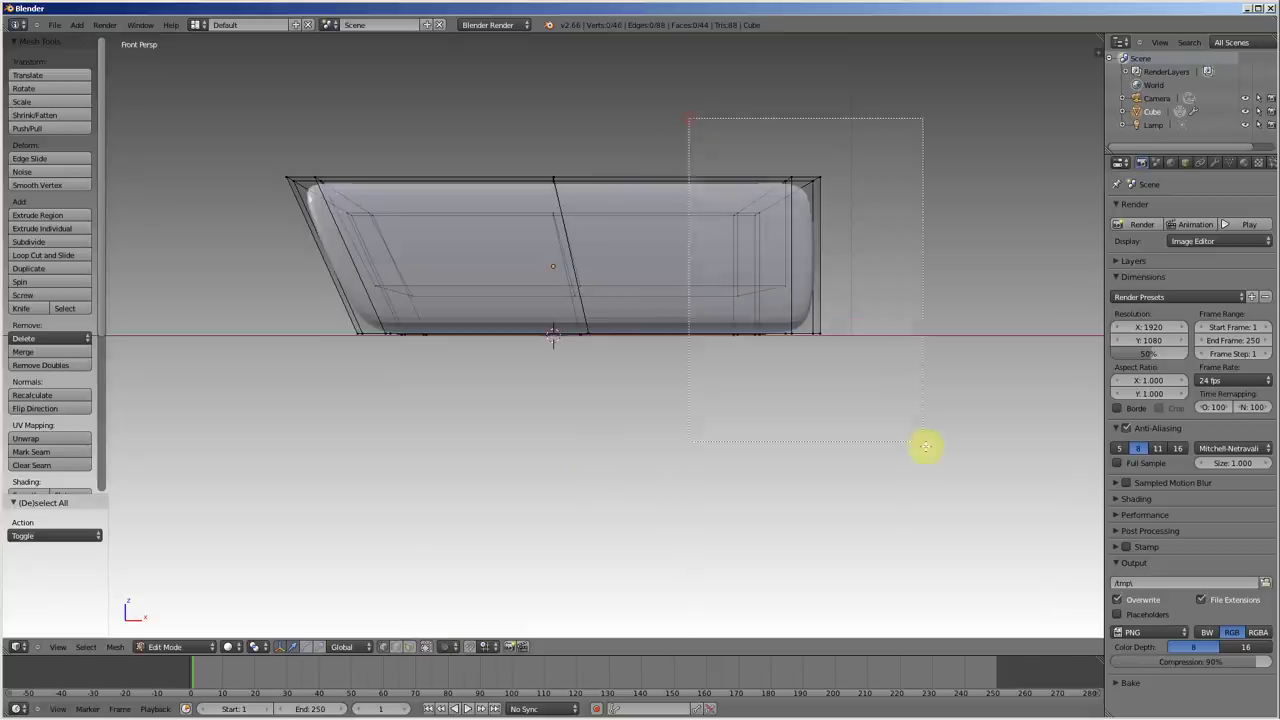
key("x")
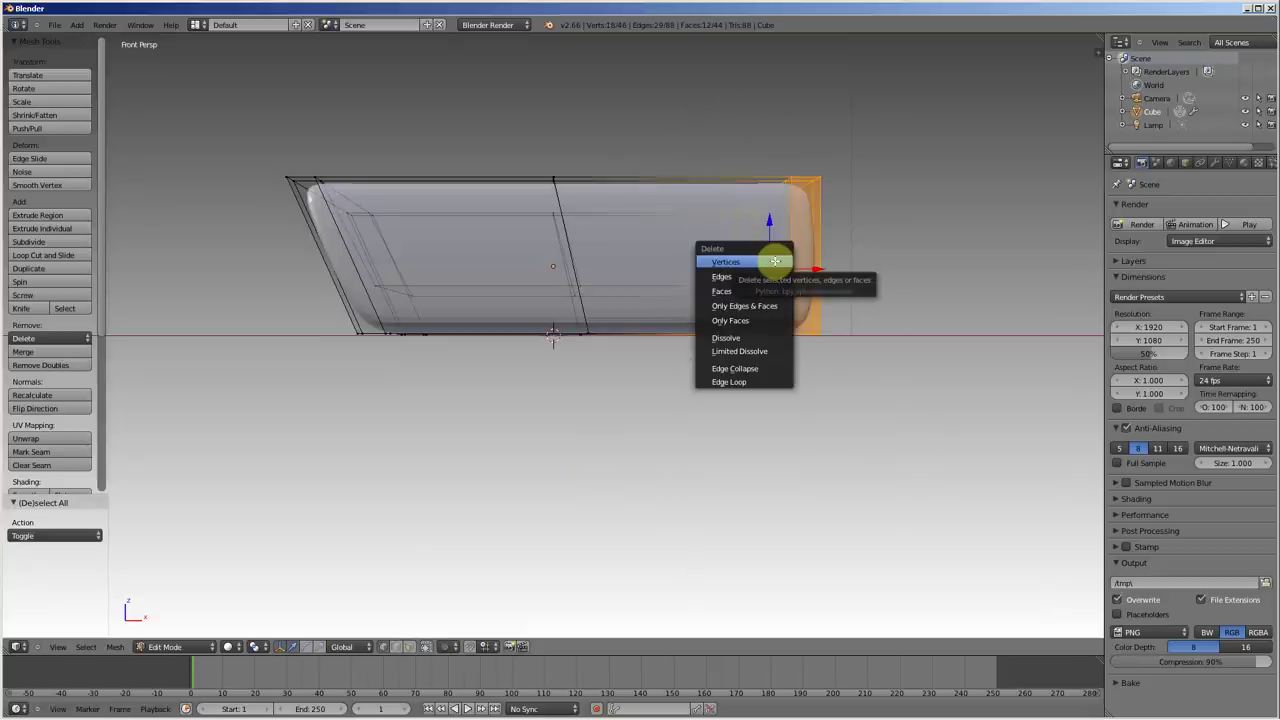
left_click(774, 262)
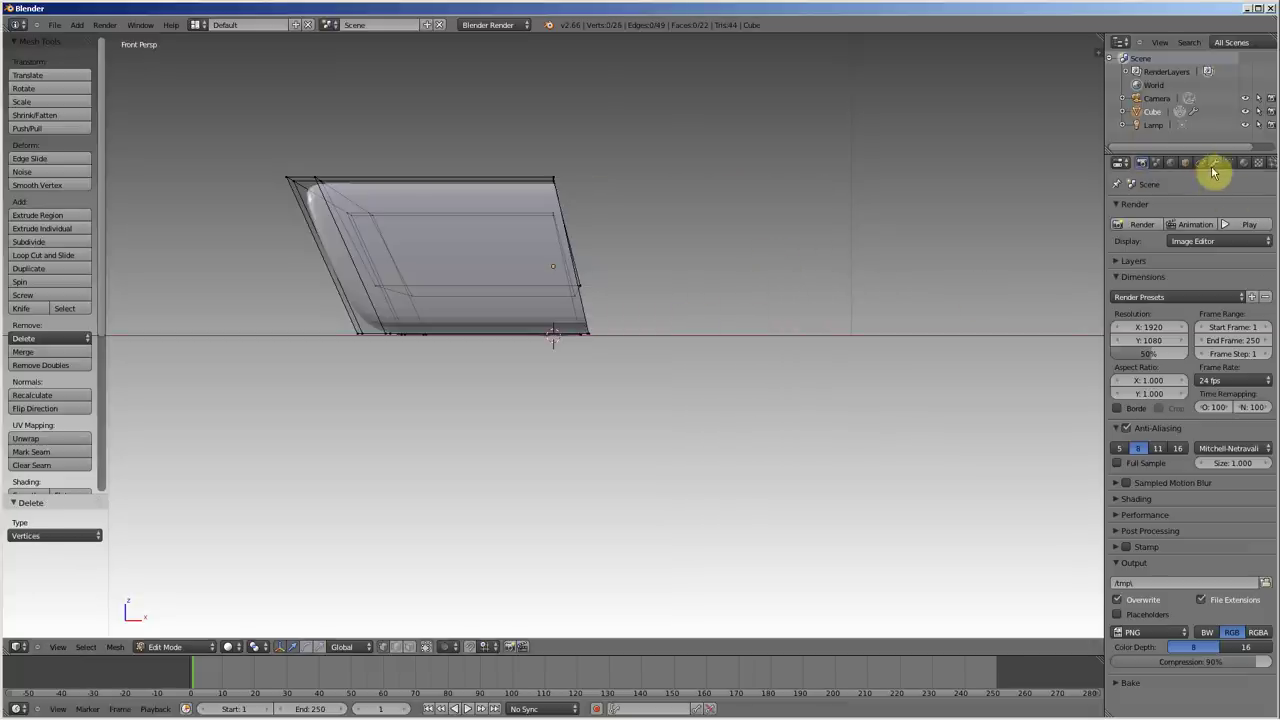
Add a Mirror modifier on X and check the full tub from side and front views
left_click(1215, 162)
left_click(1203, 210)
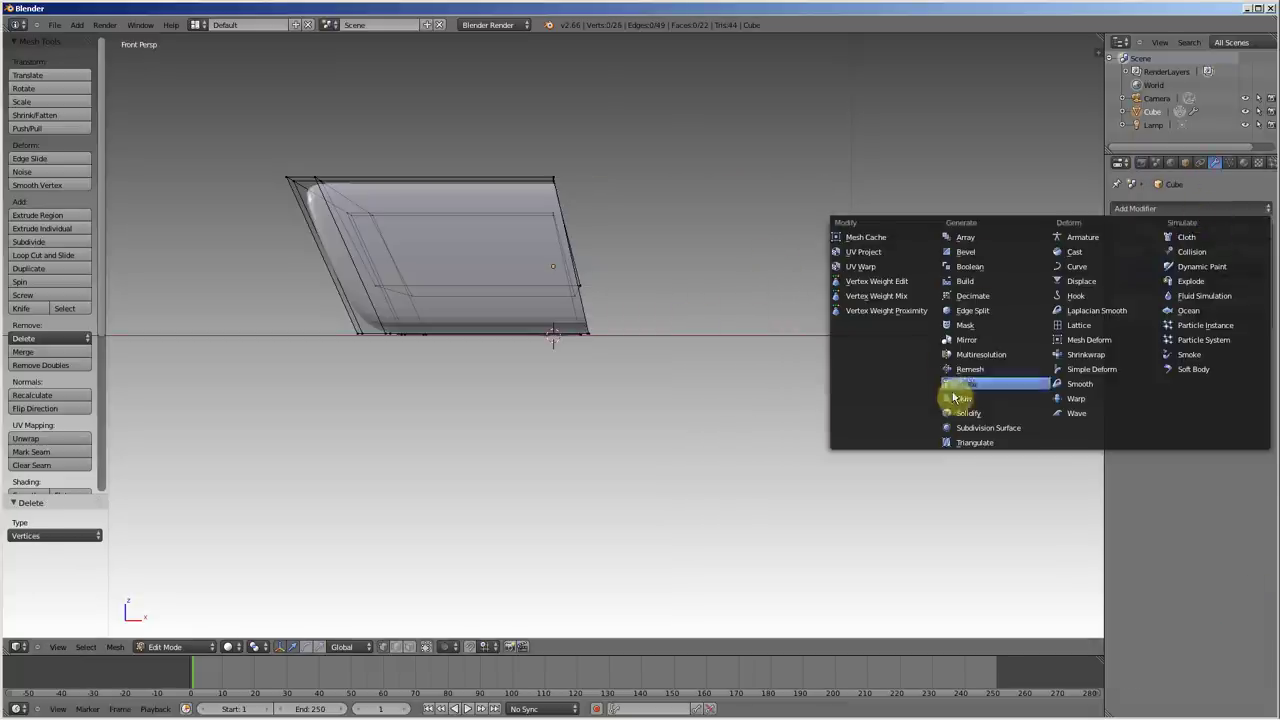
left_click(966, 340)
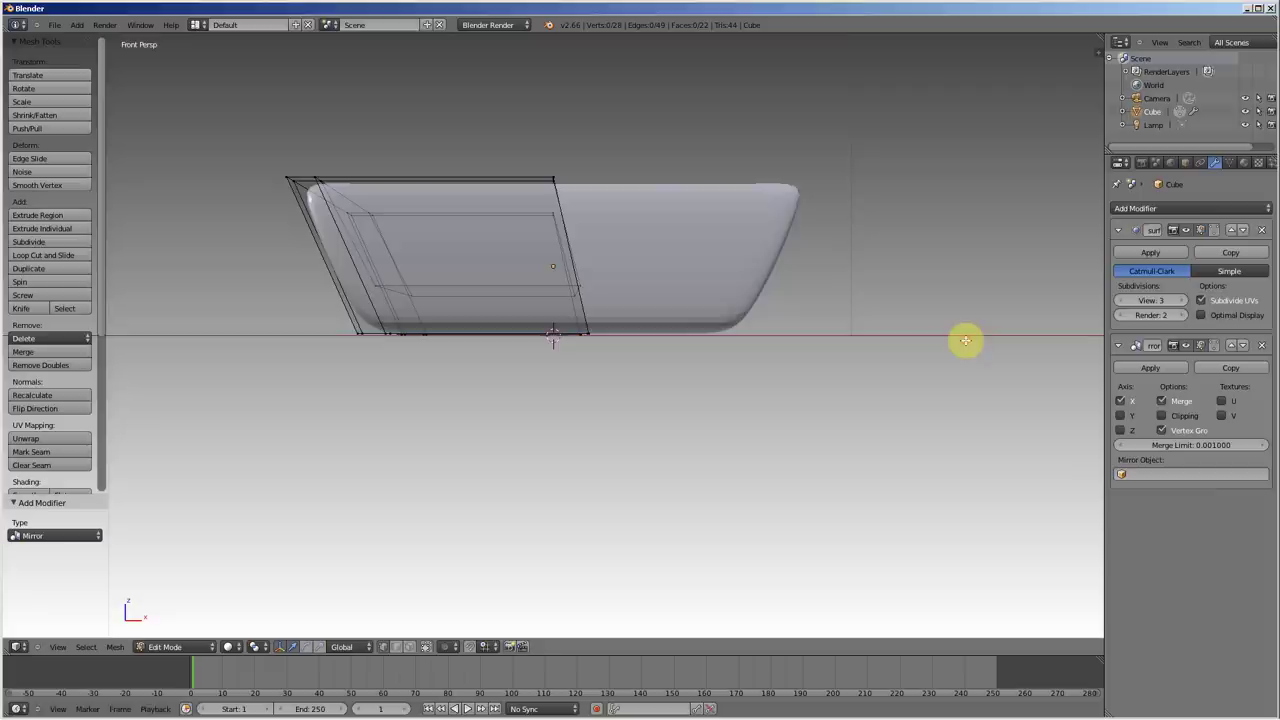
mouse_move(761, 270)
middle_mouse_down()
mouse_move(737, 354)
mouse_move(749, 335)
middle_mouse_up()
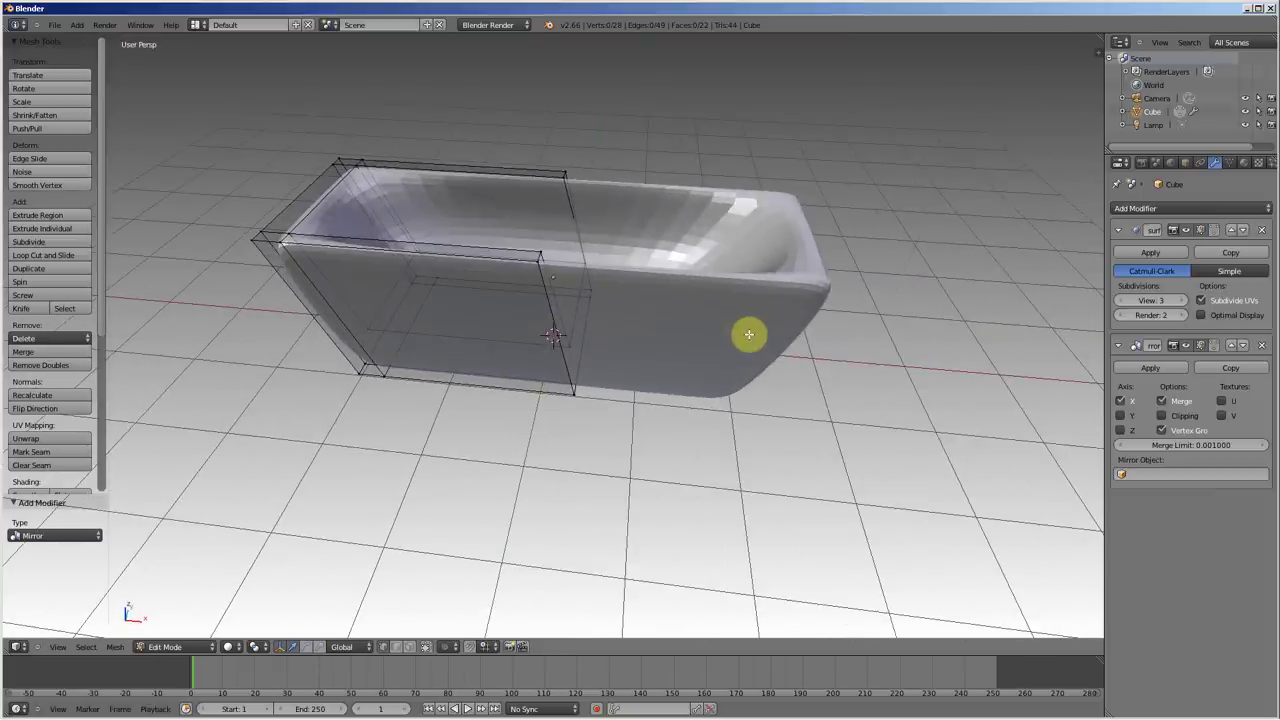
mouse_move(749, 335)
middle_mouse_down()
mouse_move(811, 323)
mouse_move(851, 334)
mouse_move(783, 306)
mouse_move(766, 281)
mouse_move(769, 360)
mouse_move(750, 318)
mouse_move(717, 303)
mouse_move(614, 289)
mouse_move(486, 297)
mouse_move(800, 306)
mouse_move(763, 298)
middle_mouse_up()
key("KP_3")
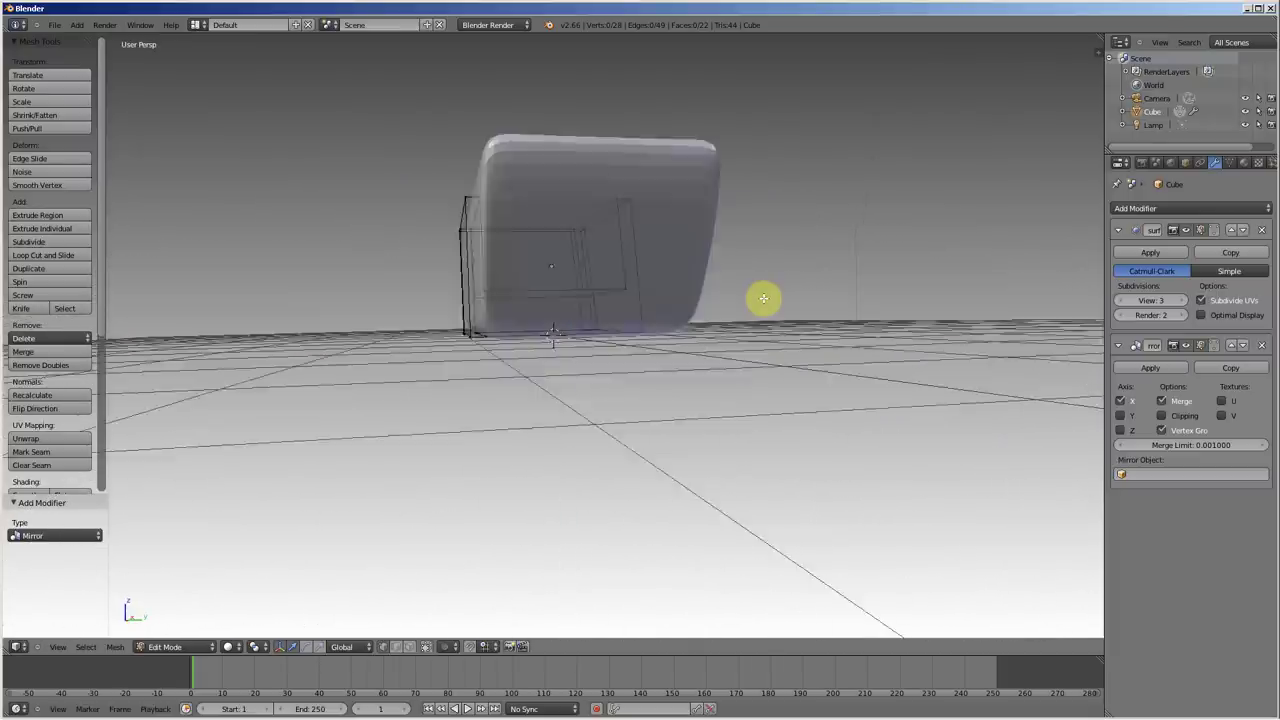
key("KP_1")
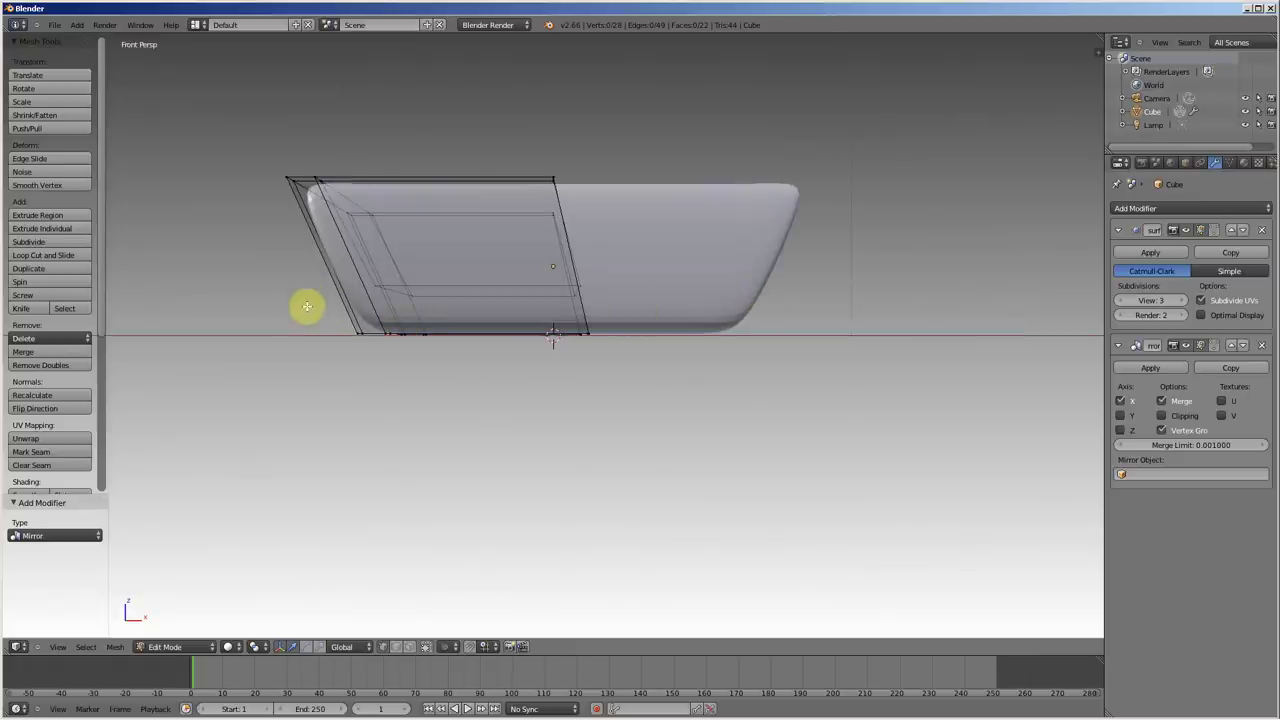
Box-select the tub's bottom vertices, scale them, and enable Clipping on the Mirror modifier
key("b")
left_click_drag(288, 279, 834, 413)
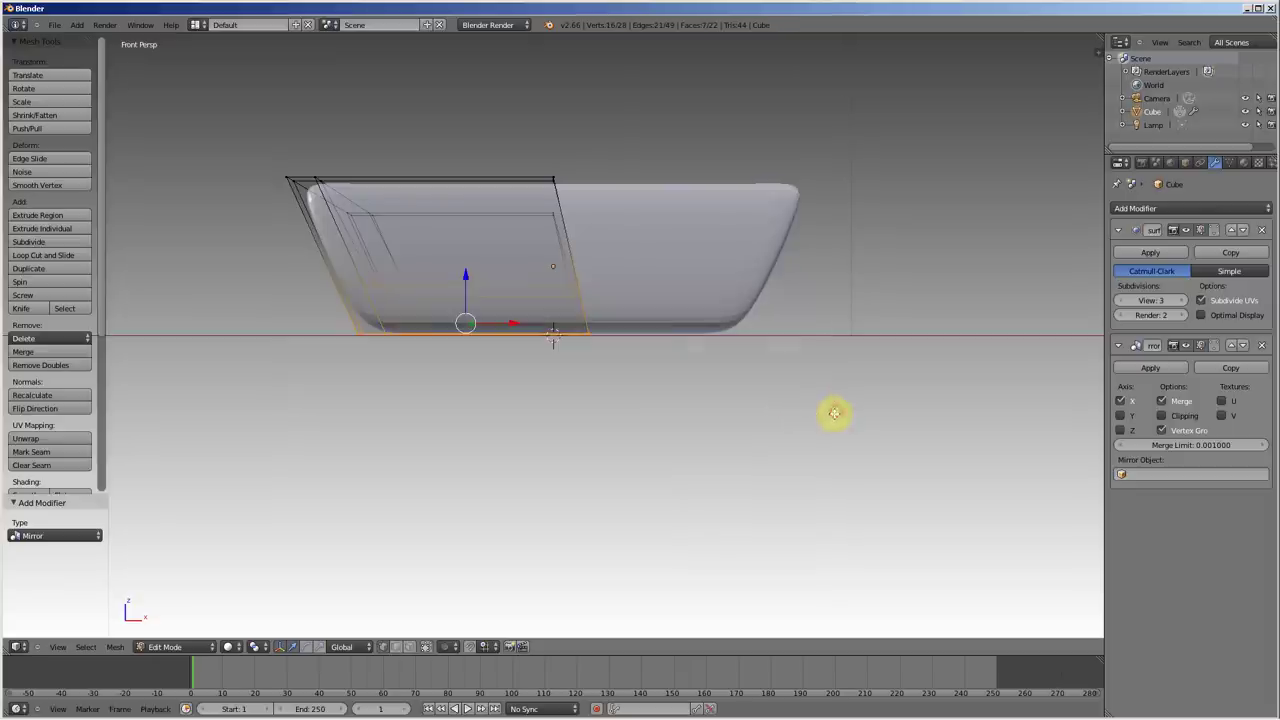
left_click_drag(463, 276, 457, 225)
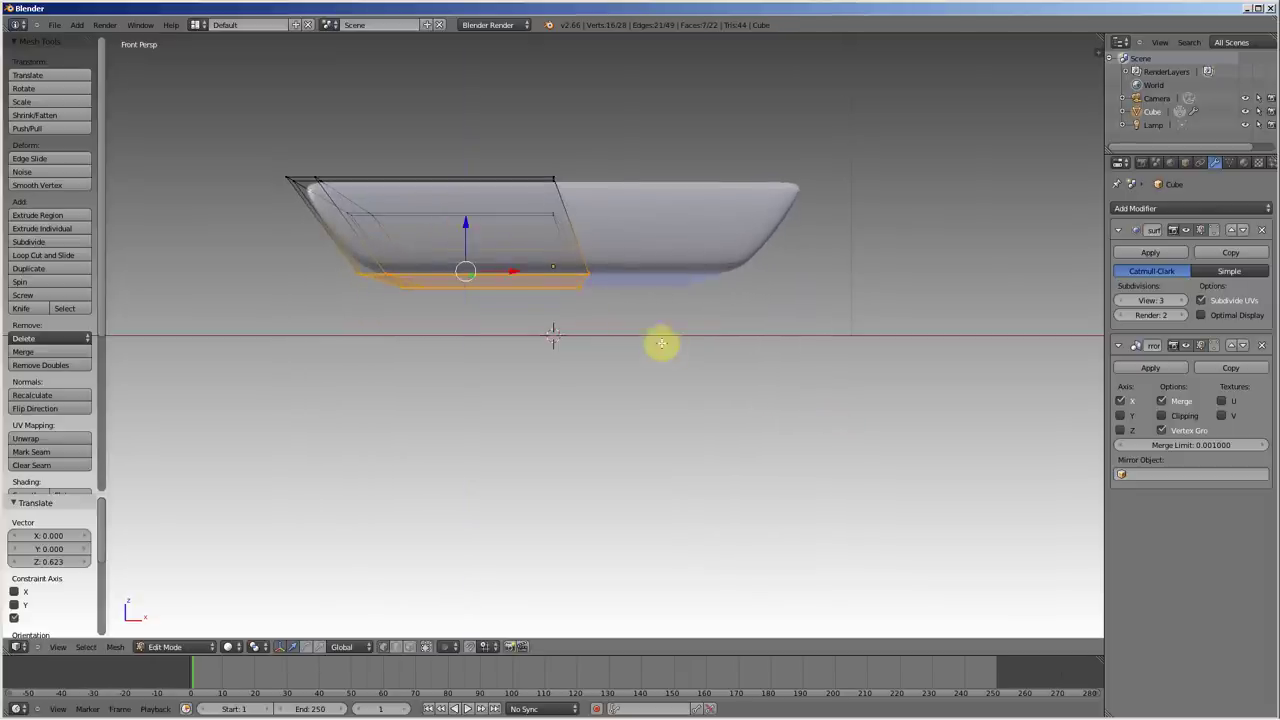
key("s")
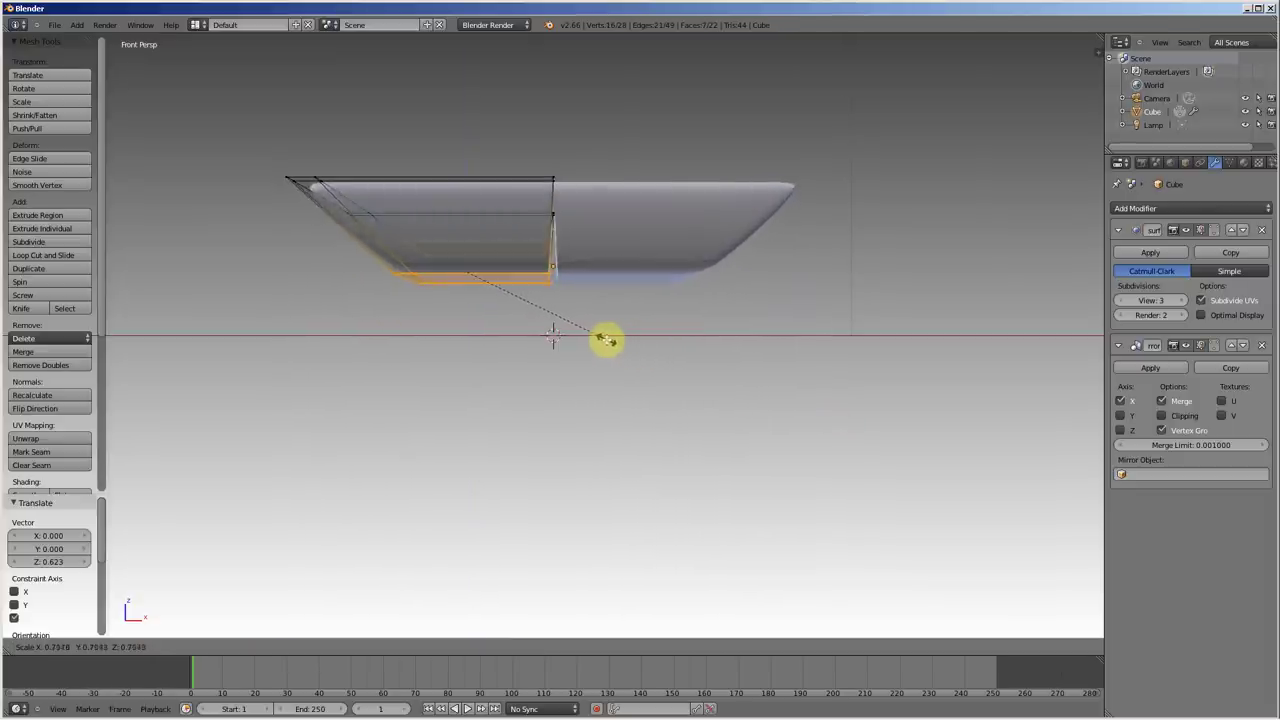
left_click(609, 338)
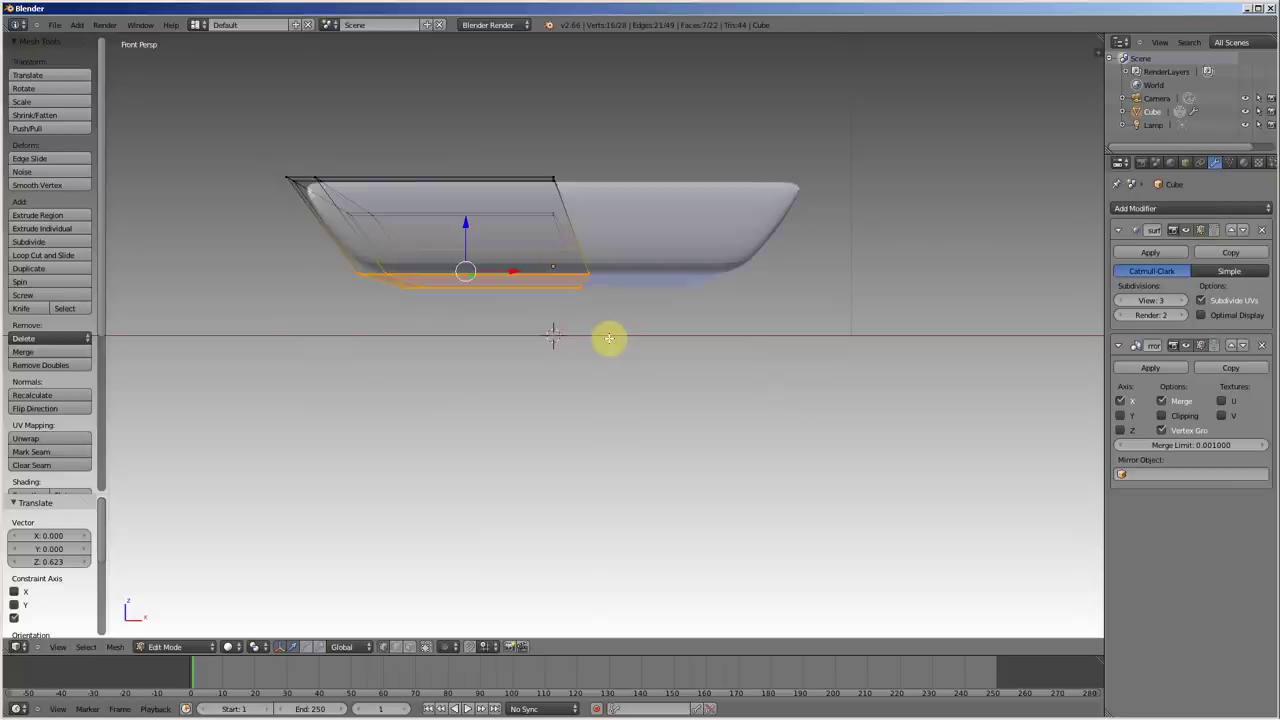
left_click(1157, 410)
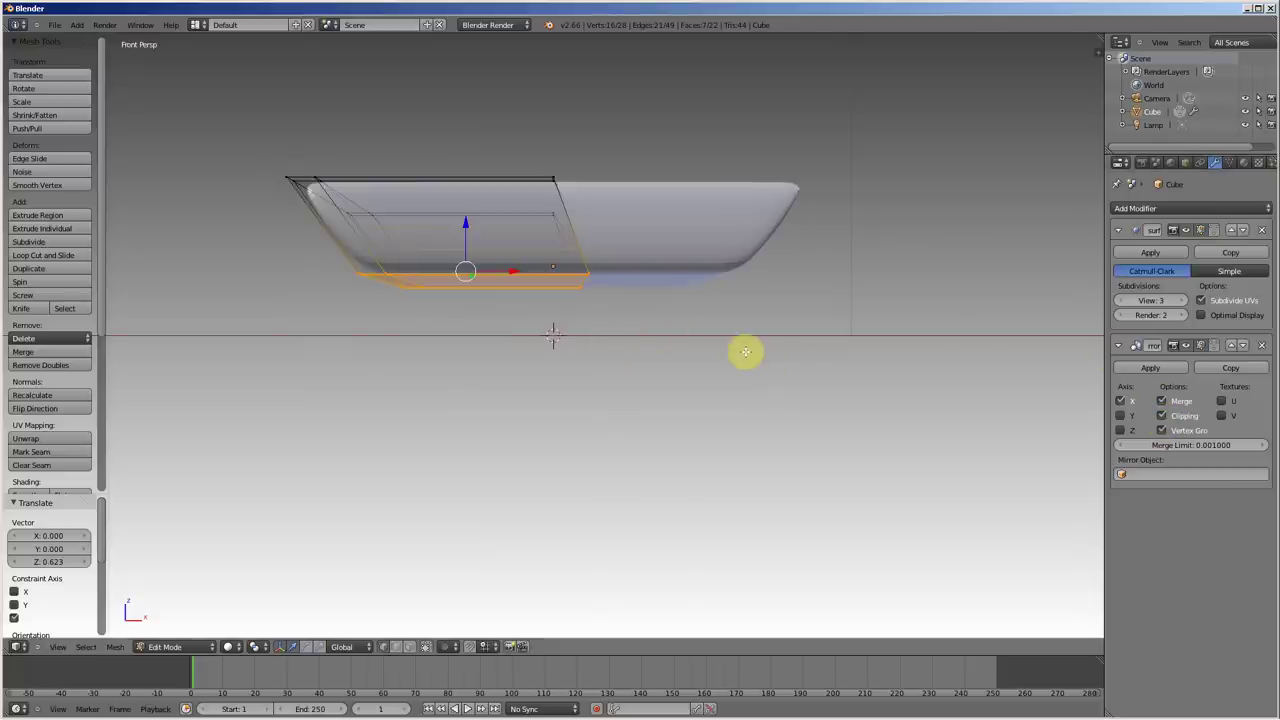
Shrink the tub's bottom to 0.564 and raise it 0.386 along Z
key("s")
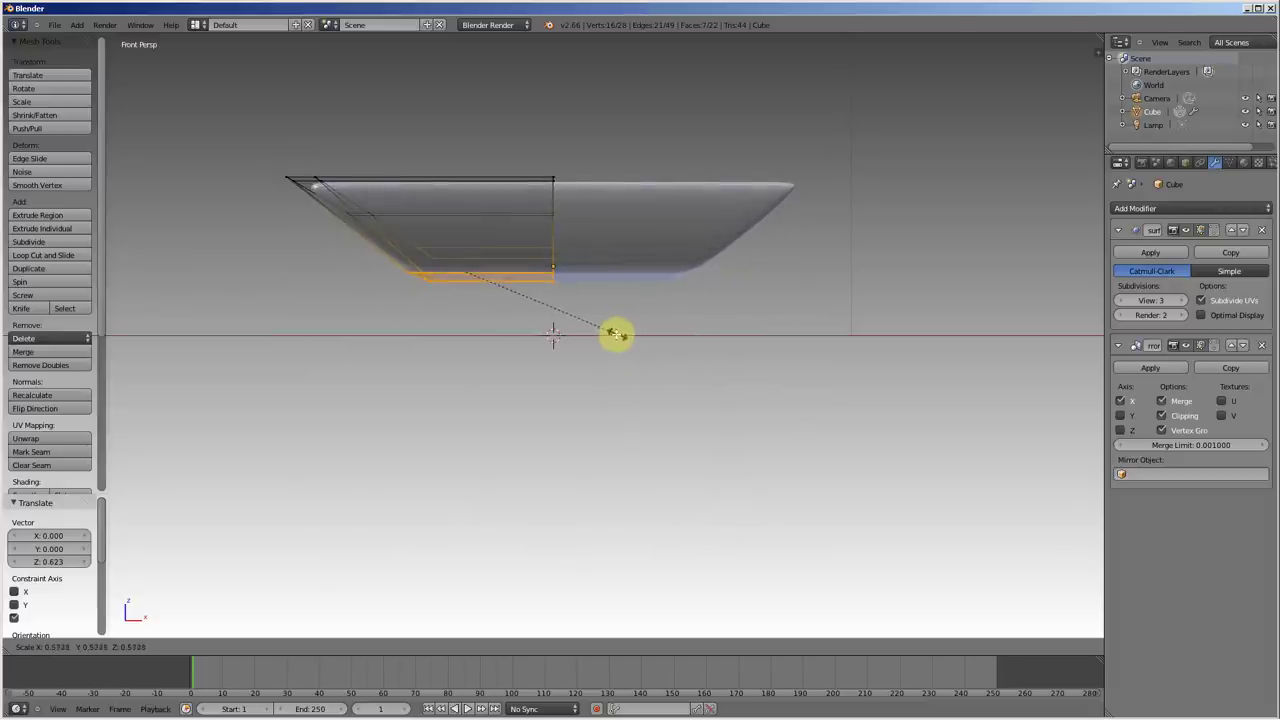
left_click(614, 334)
key("g")
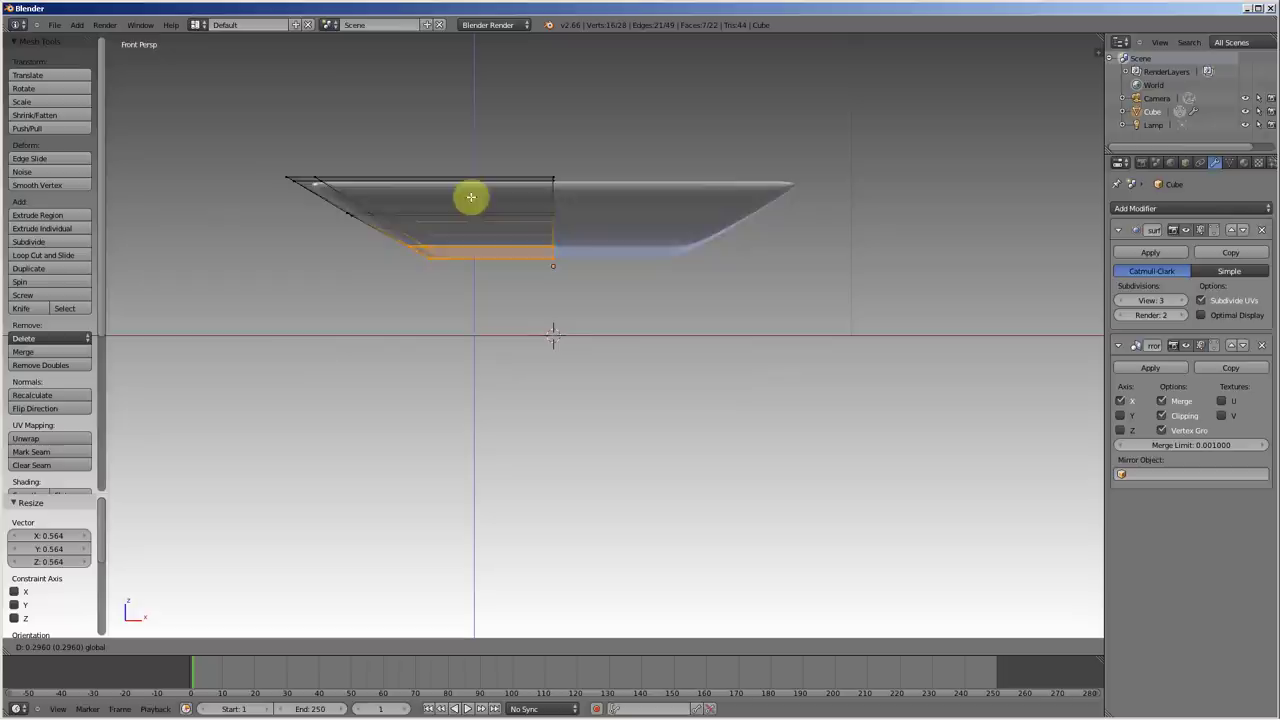
key("z")
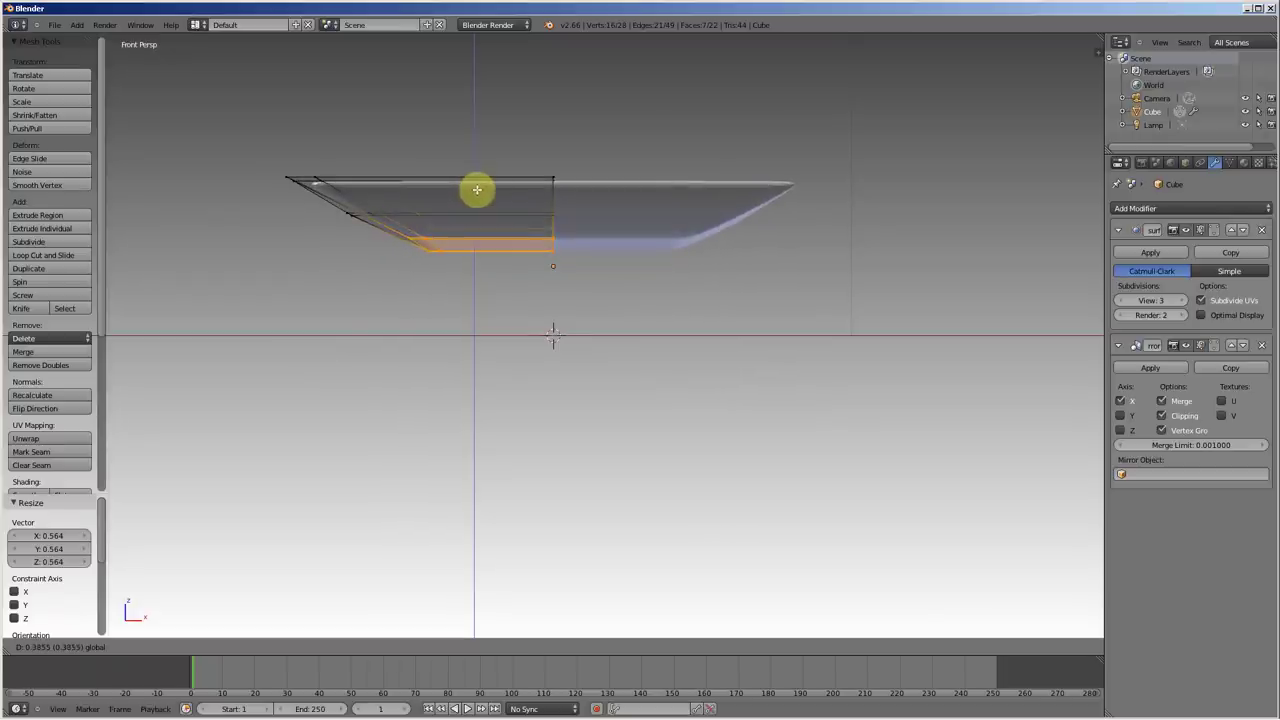
left_click(477, 189)
mouse_move(480, 200)
middle_mouse_down()
mouse_move(652, 346)
mouse_move(671, 343)
mouse_move(634, 351)
mouse_move(574, 337)
mouse_move(634, 349)
mouse_move(602, 324)
middle_mouse_up()
Switch to Object Mode for smooth shading, then go back into Edit Mode on the tub
key("Tab")
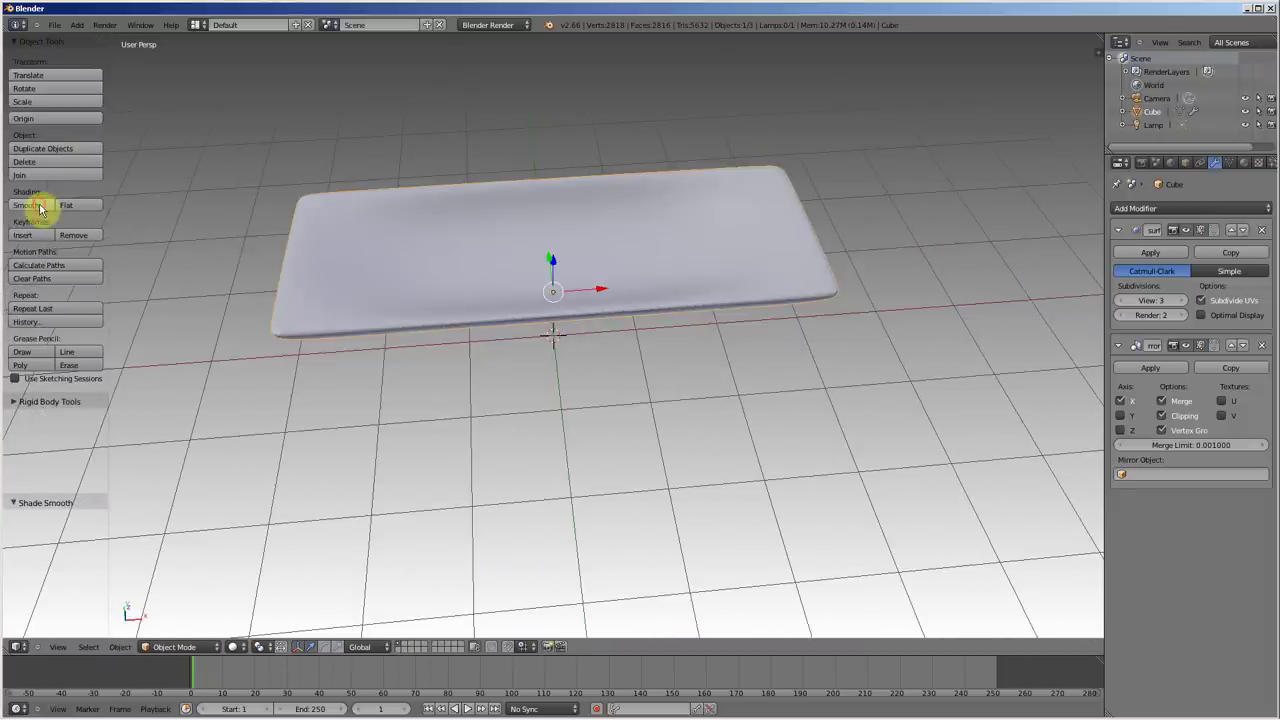
mouse_move(451, 300)
middle_mouse_down()
mouse_move(486, 294)
mouse_move(471, 306)
mouse_move(574, 268)
mouse_move(557, 237)
mouse_move(491, 246)
mouse_move(489, 300)
mouse_move(377, 309)
mouse_move(363, 291)
mouse_move(351, 298)
middle_mouse_up()
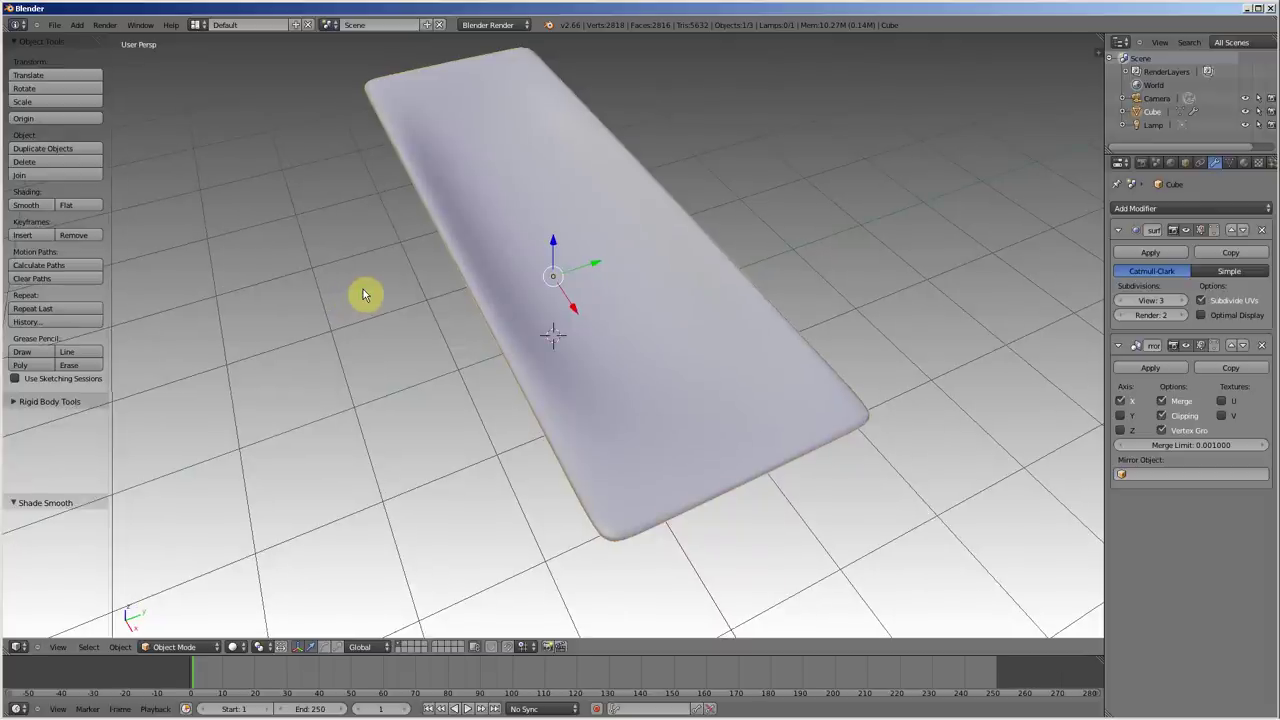
key("Tab")
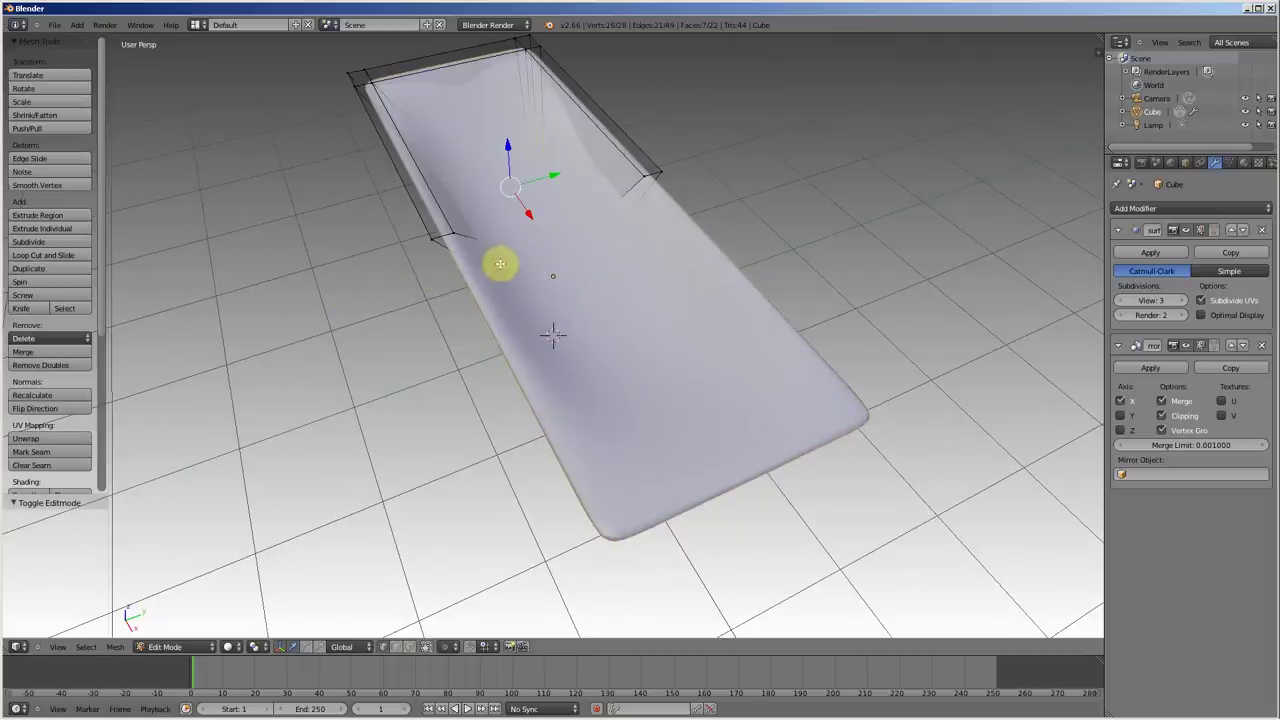
mouse_move(622, 323)
middle_mouse_down()
mouse_move(680, 323)
mouse_move(621, 291)
middle_mouse_up()
Add two edge loops near the tub's inner end, shifting one -0.0398 along Z
key("ctrl+r")
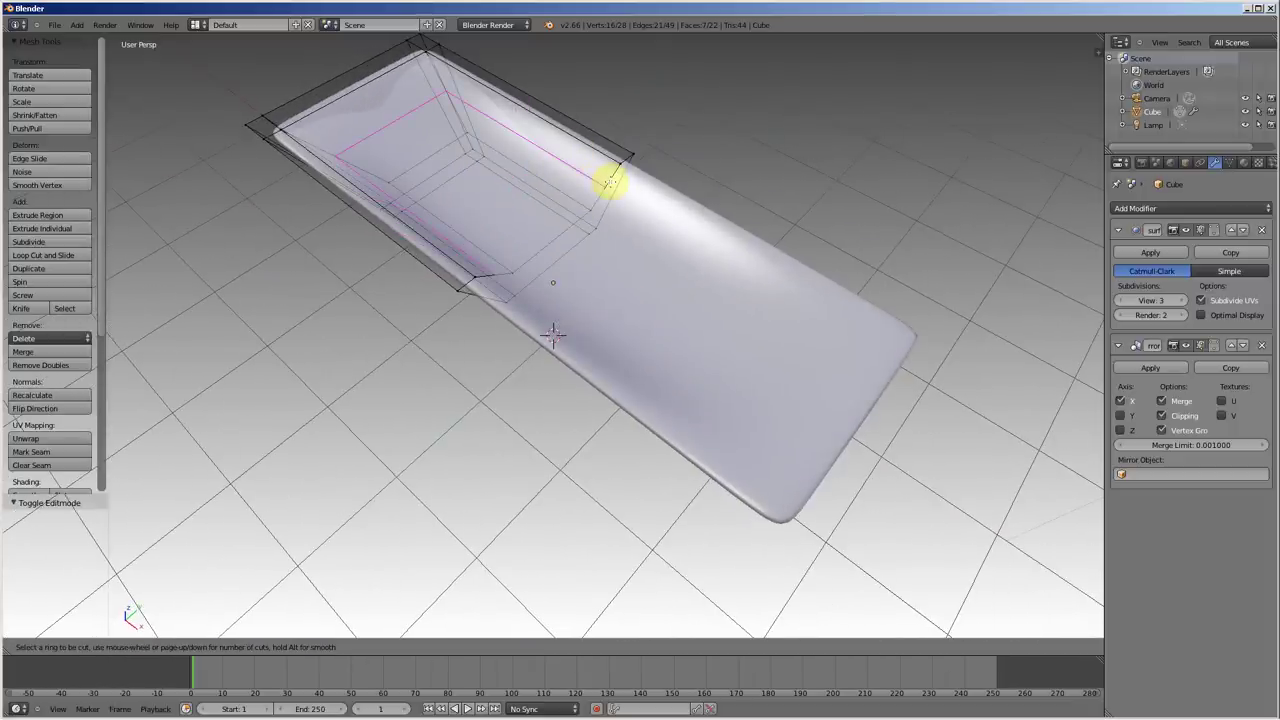
left_click(605, 185)
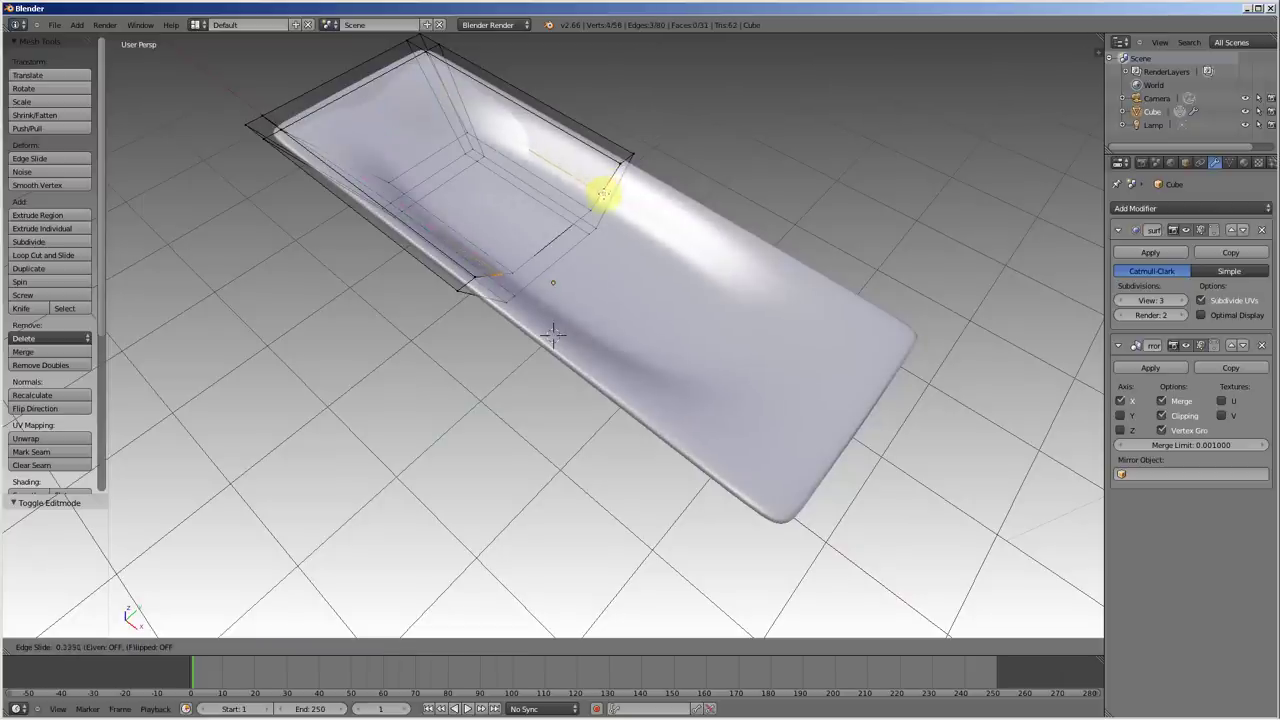
left_click(603, 205)
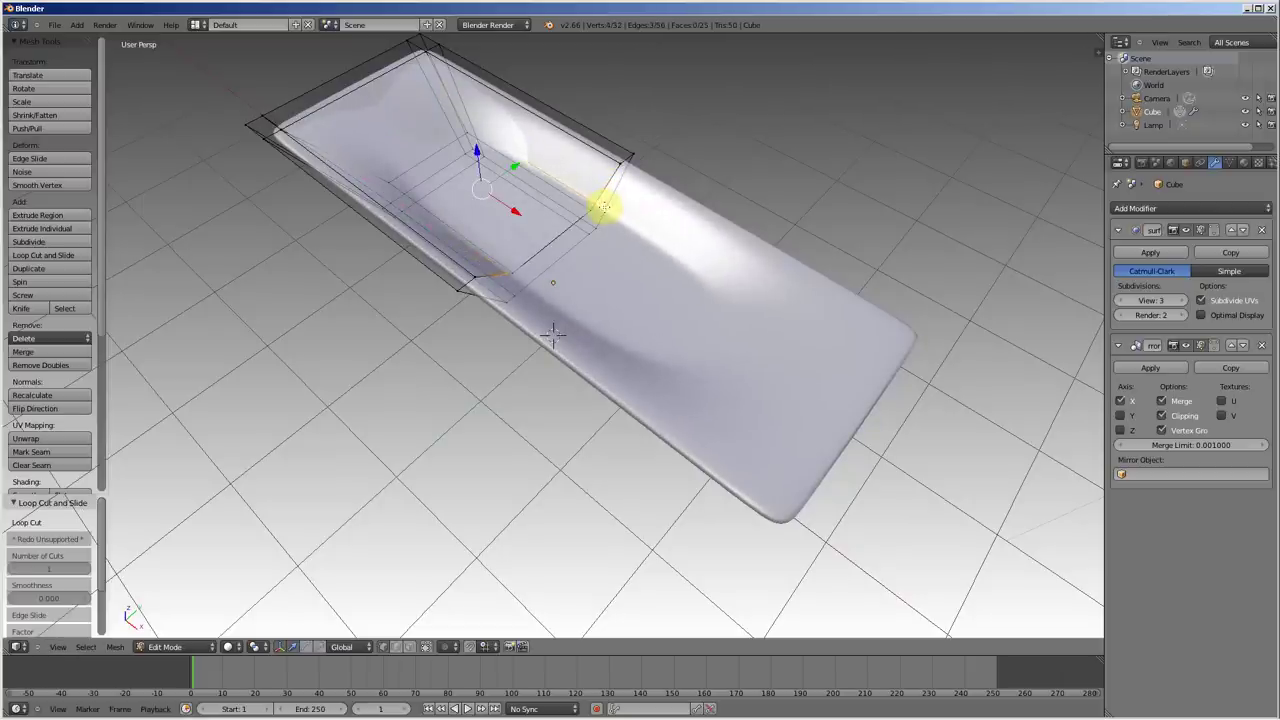
key("ctrl+r")
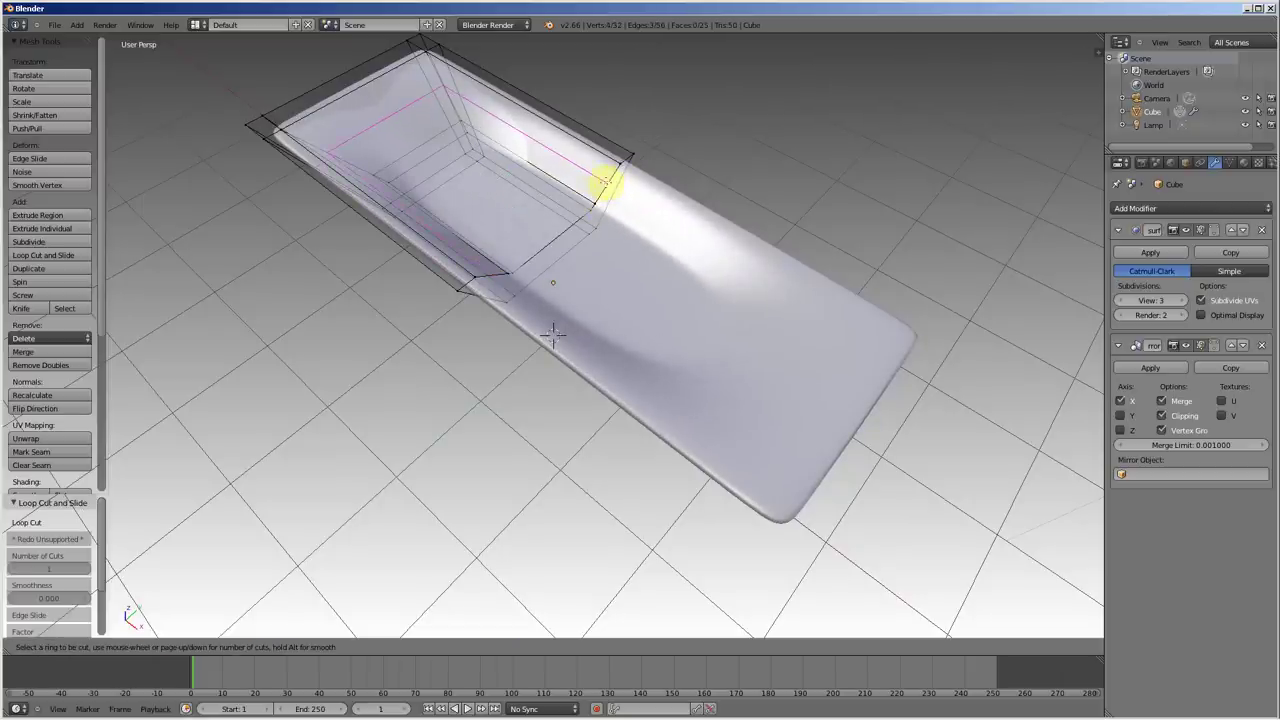
left_click(606, 181)
right_click(606, 181)
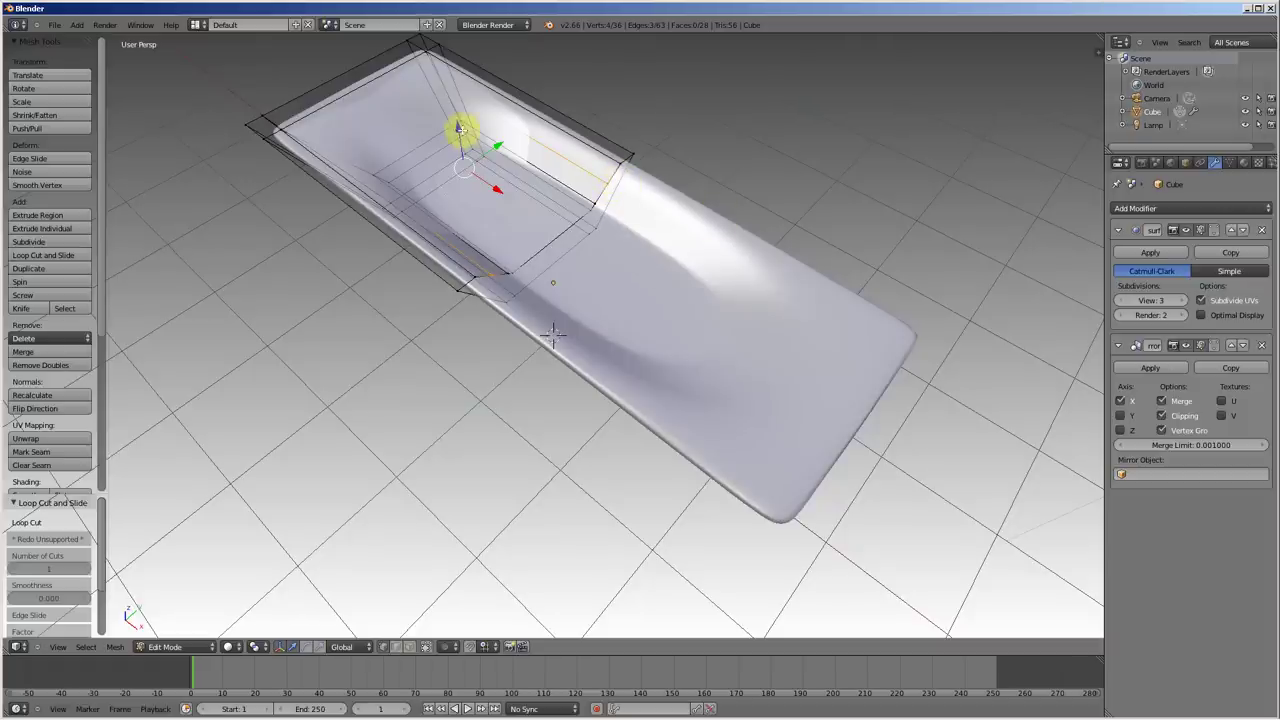
left_click_drag(459, 129, 479, 132)
key("Tab")
mouse_move(563, 220)
middle_mouse_down()
mouse_move(743, 169)
mouse_move(823, 177)
mouse_move(777, 203)
mouse_move(614, 191)
mouse_move(676, 182)
middle_mouse_up()
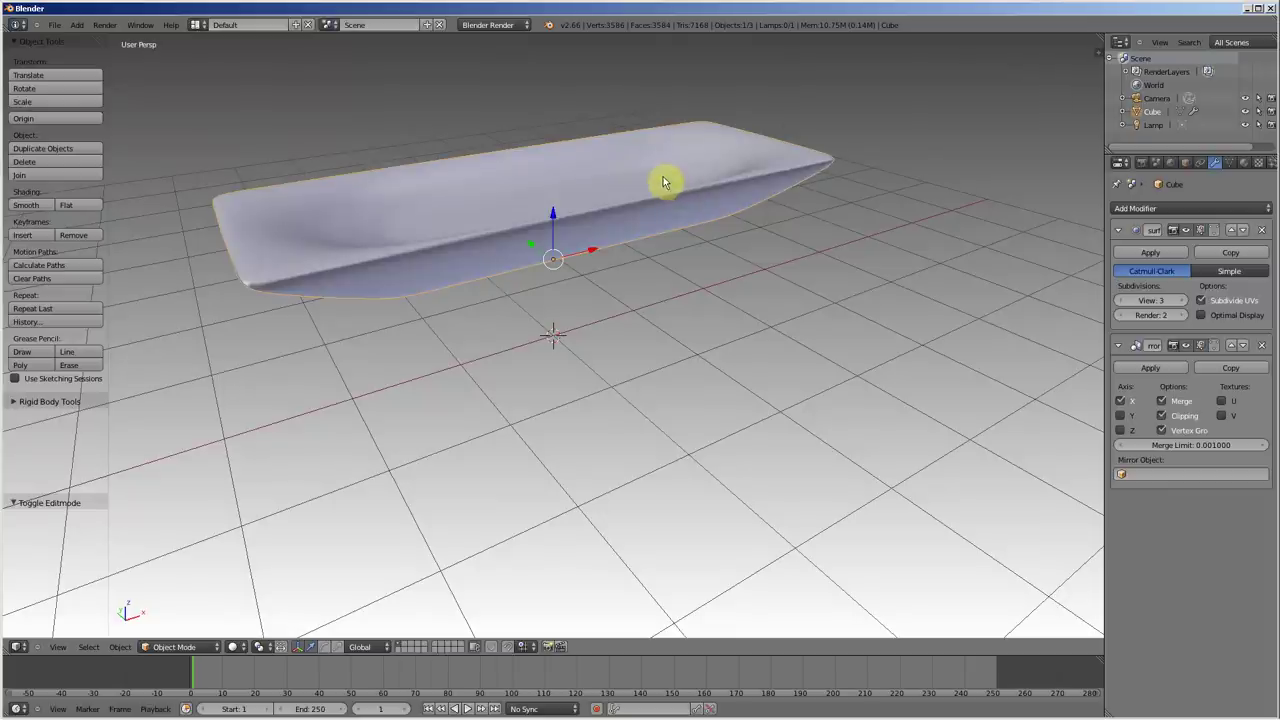
Add a plane, move it -1.523 along Y, and scale it down to 0.696
key("shift+a")
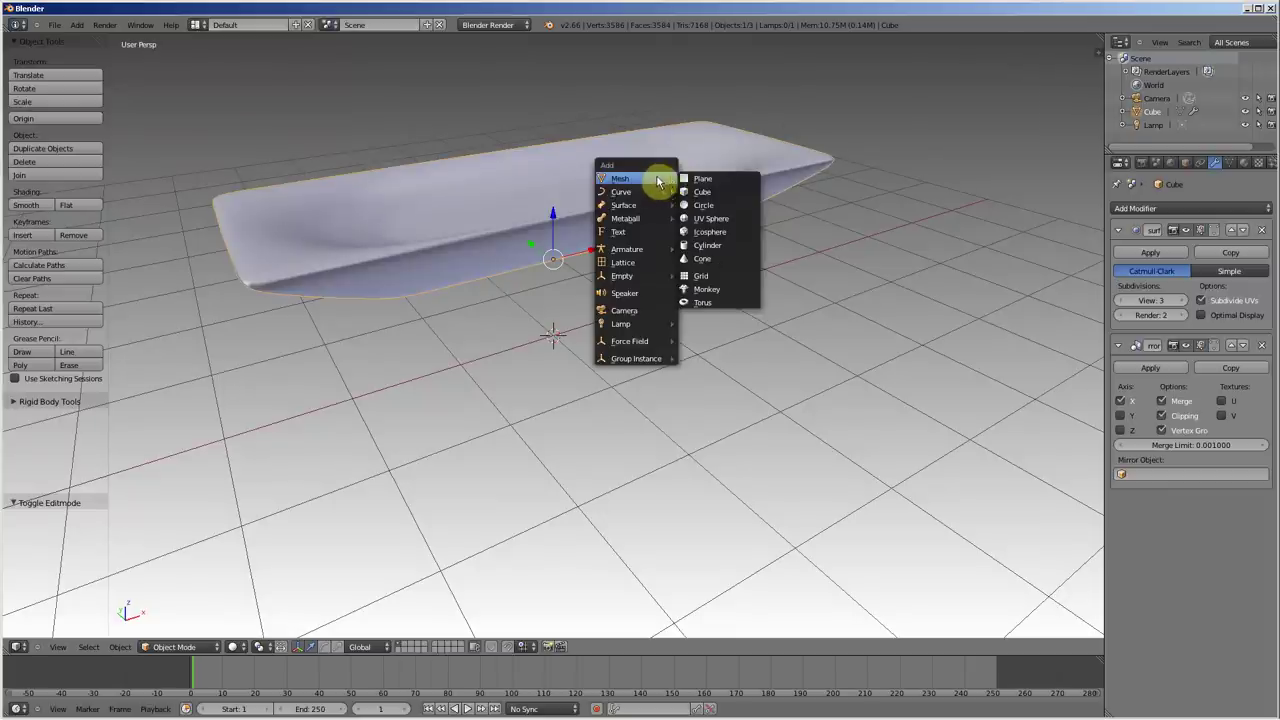
left_click(699, 181)
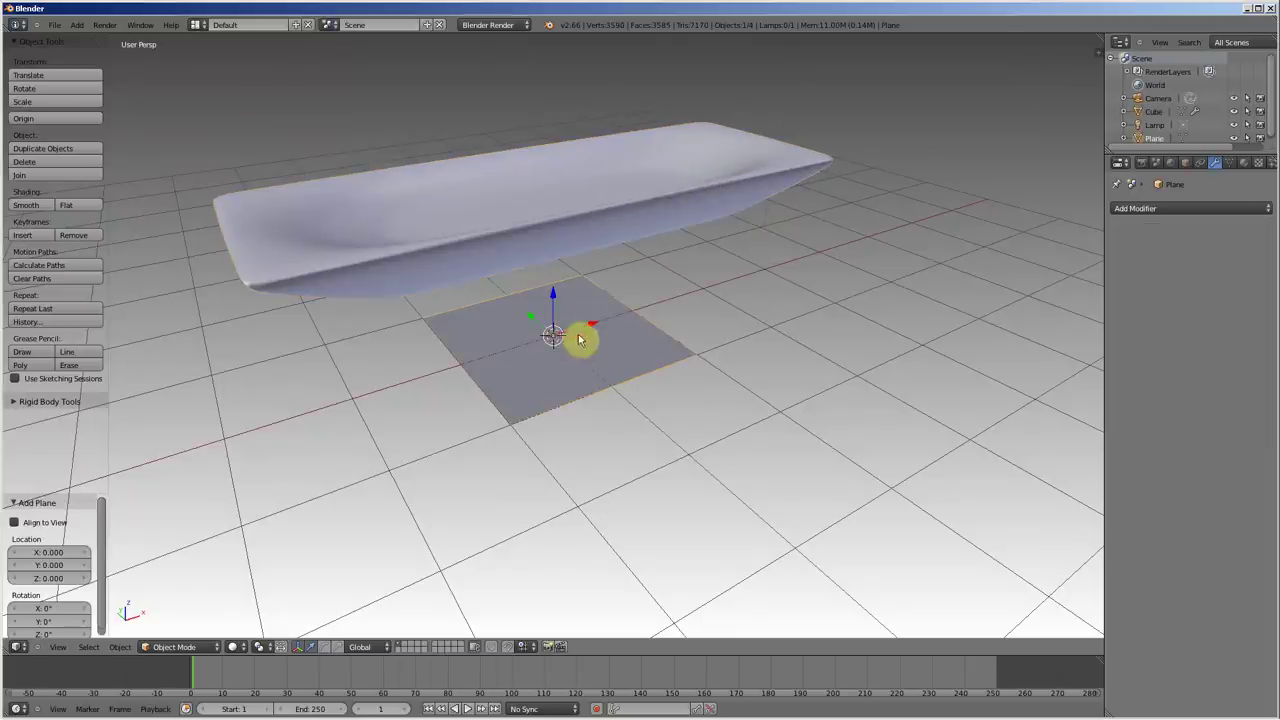
key("g")
key("y")
left_click(615, 422)
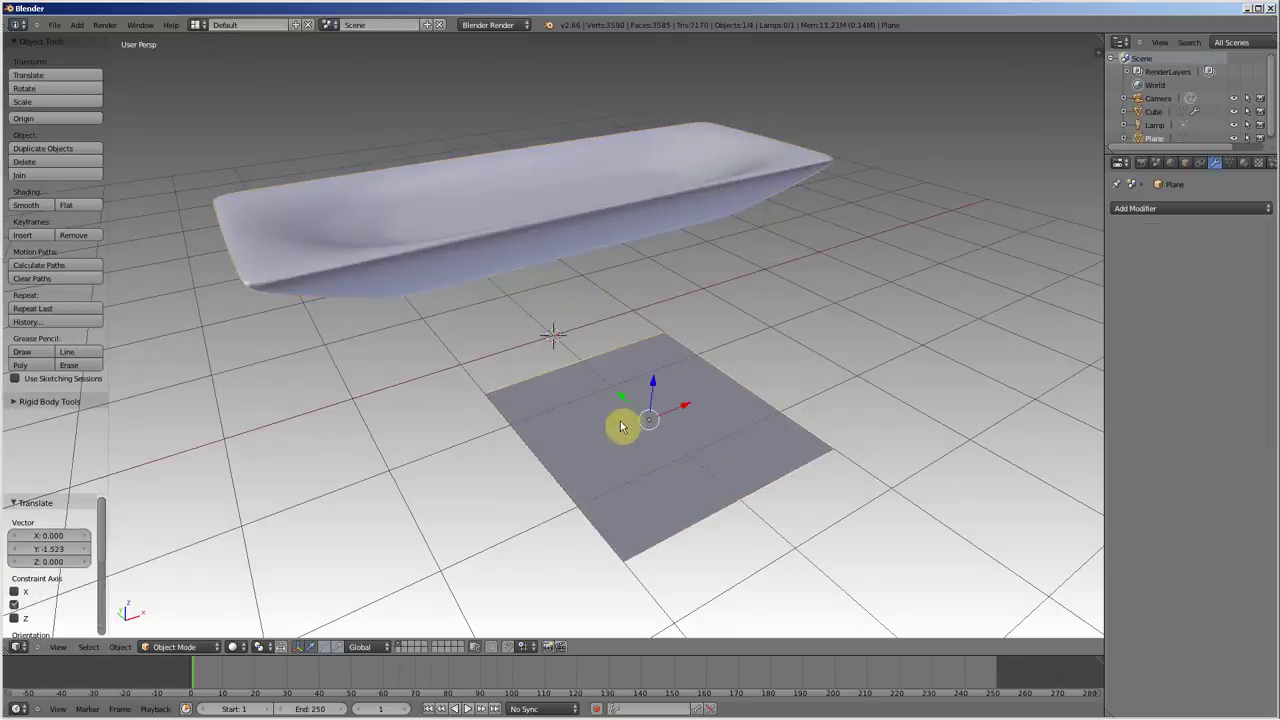
scroll(630, 430, "down", 2)
scroll(640, 420, "down", 3)
key("s")
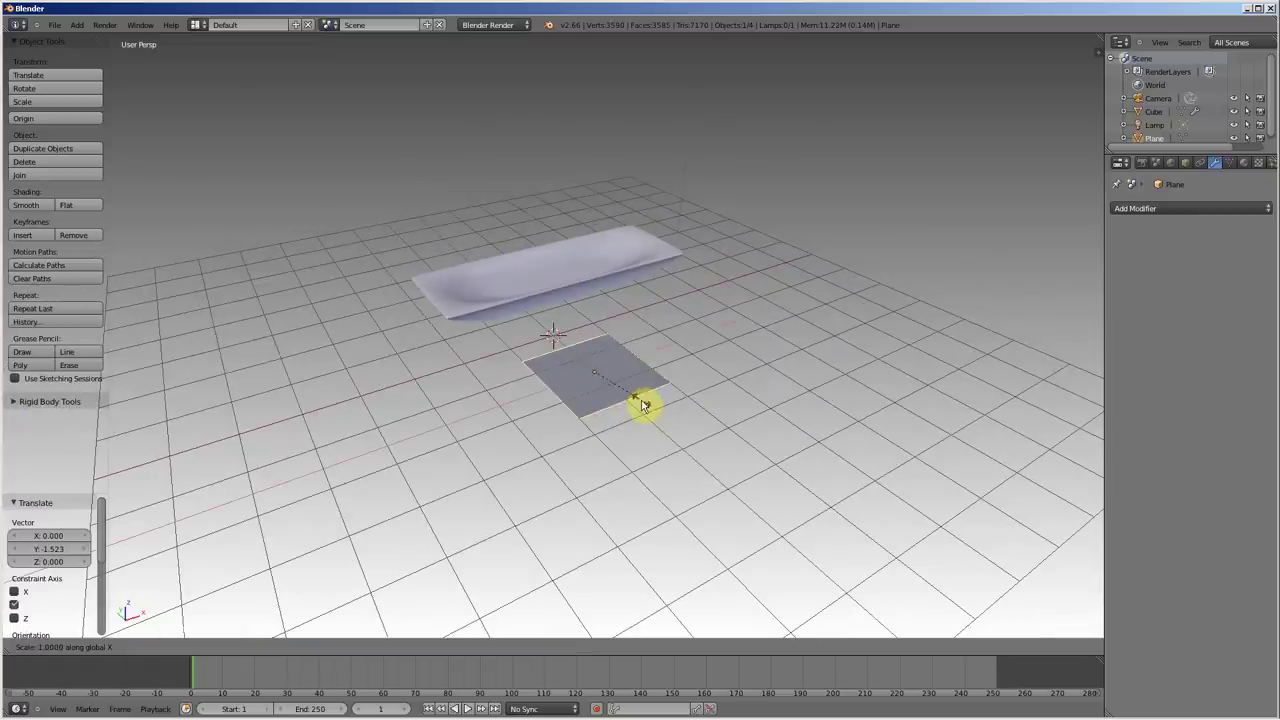
left_click(611, 408)
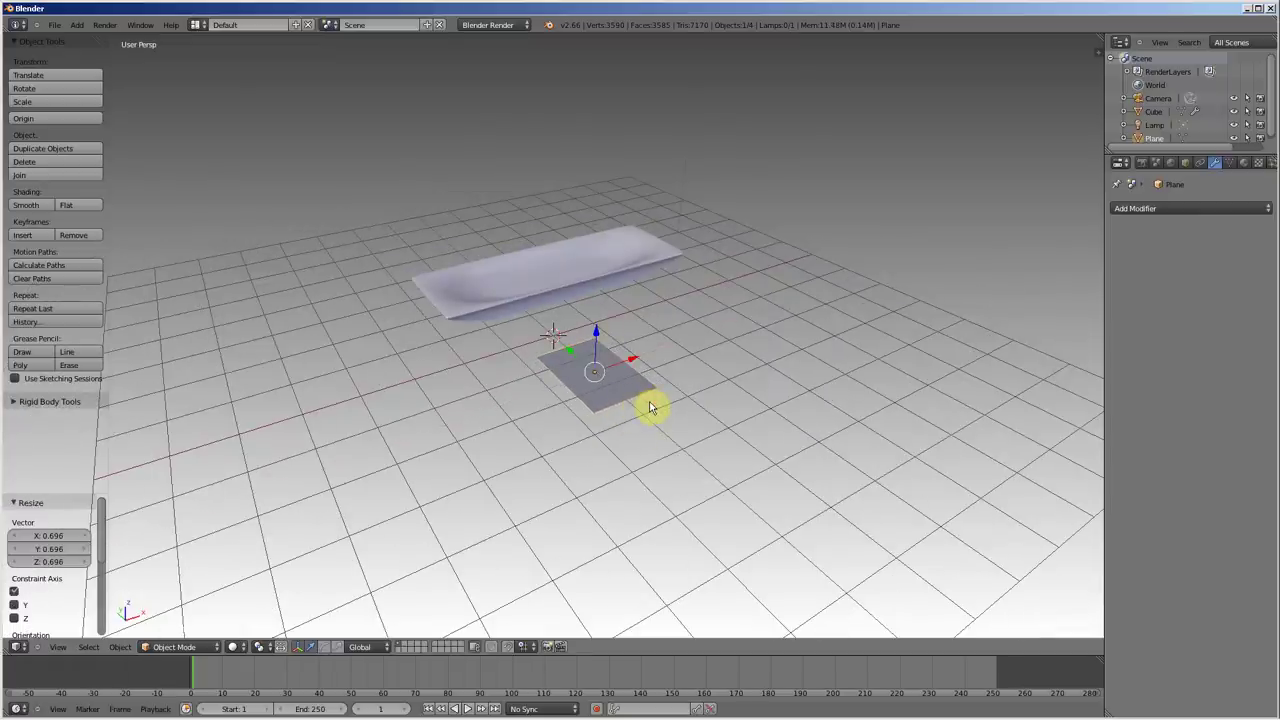
Extrude the plane's edge, narrow it to 0.383, and extrude a handle 3.815 along Y
key("Tab")
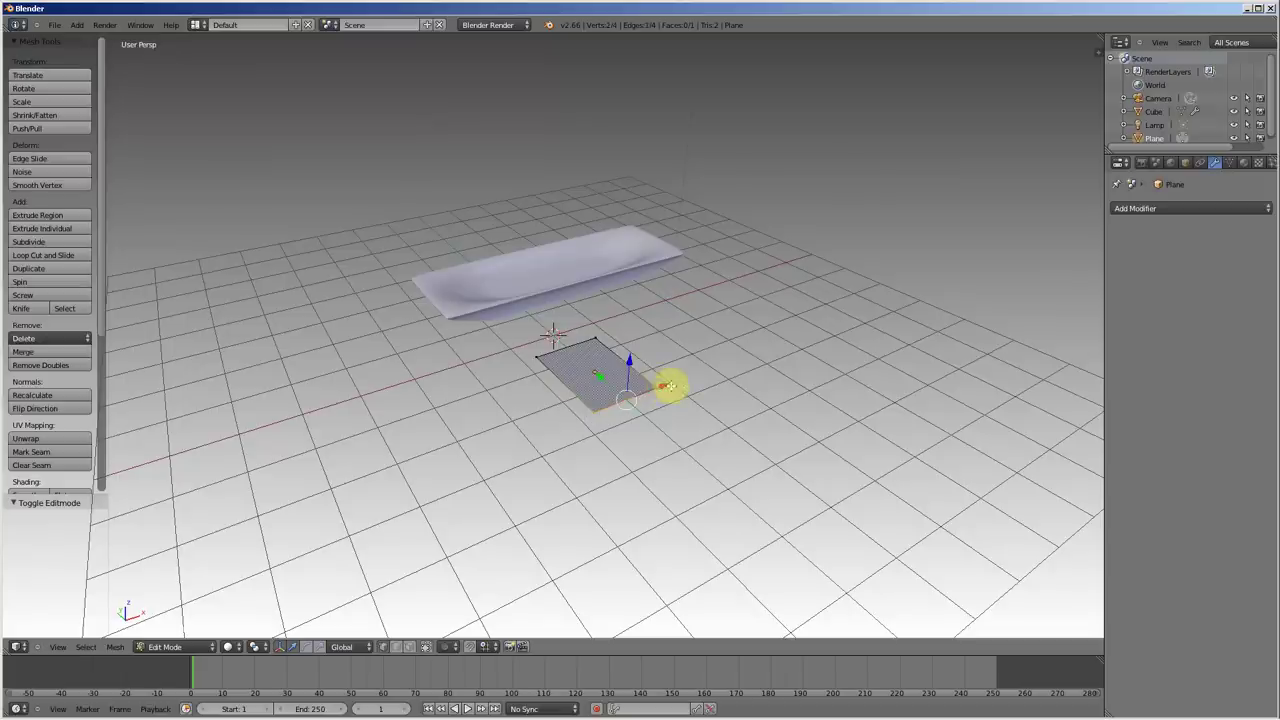
key("e")
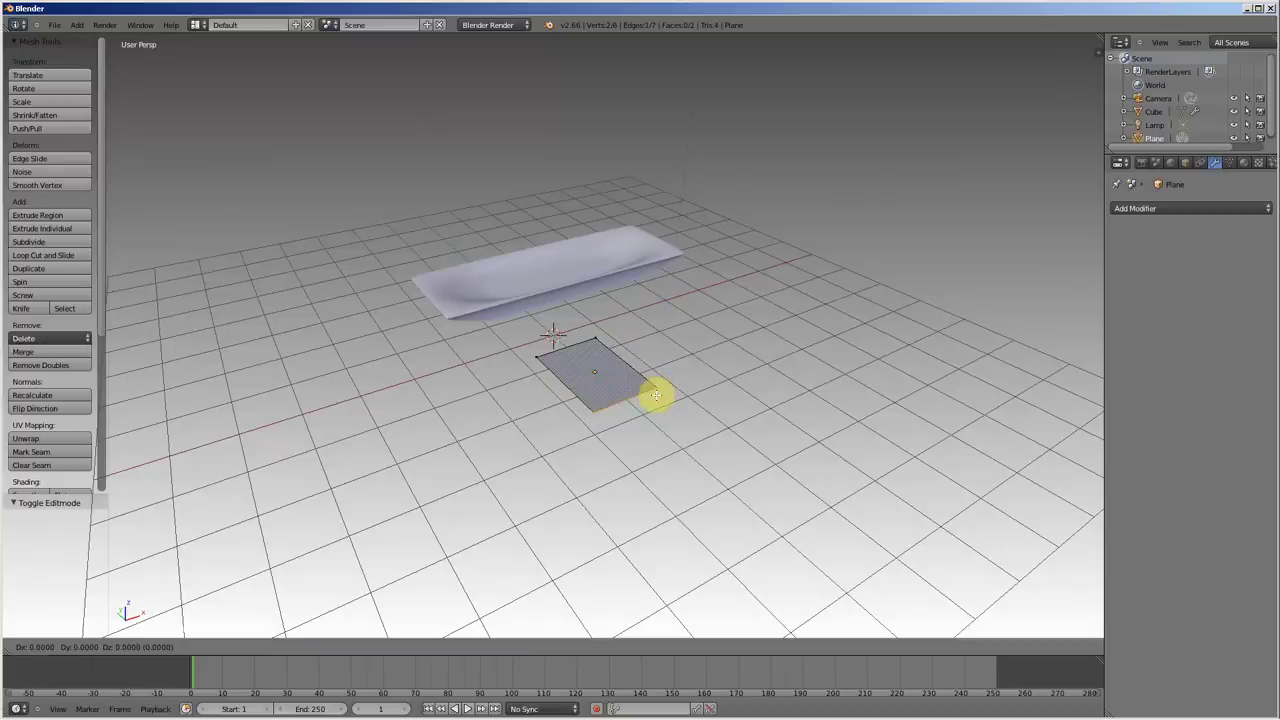
left_click(655, 395)
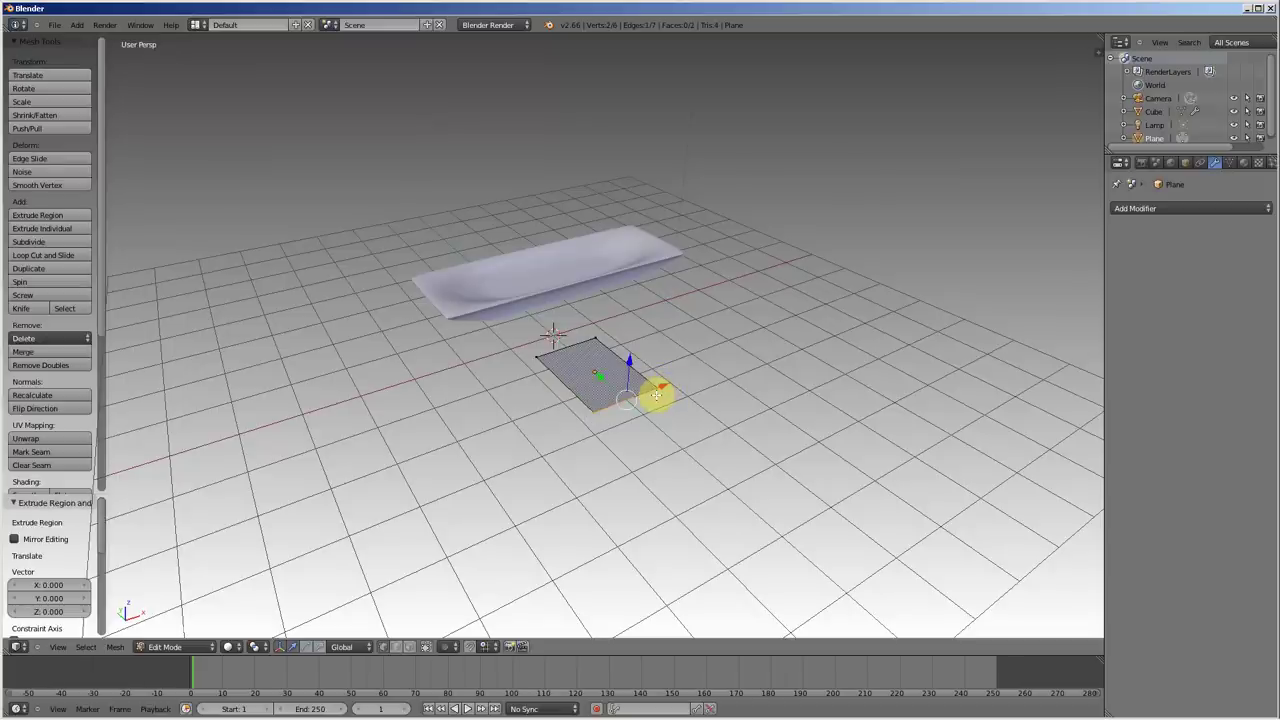
key("s")
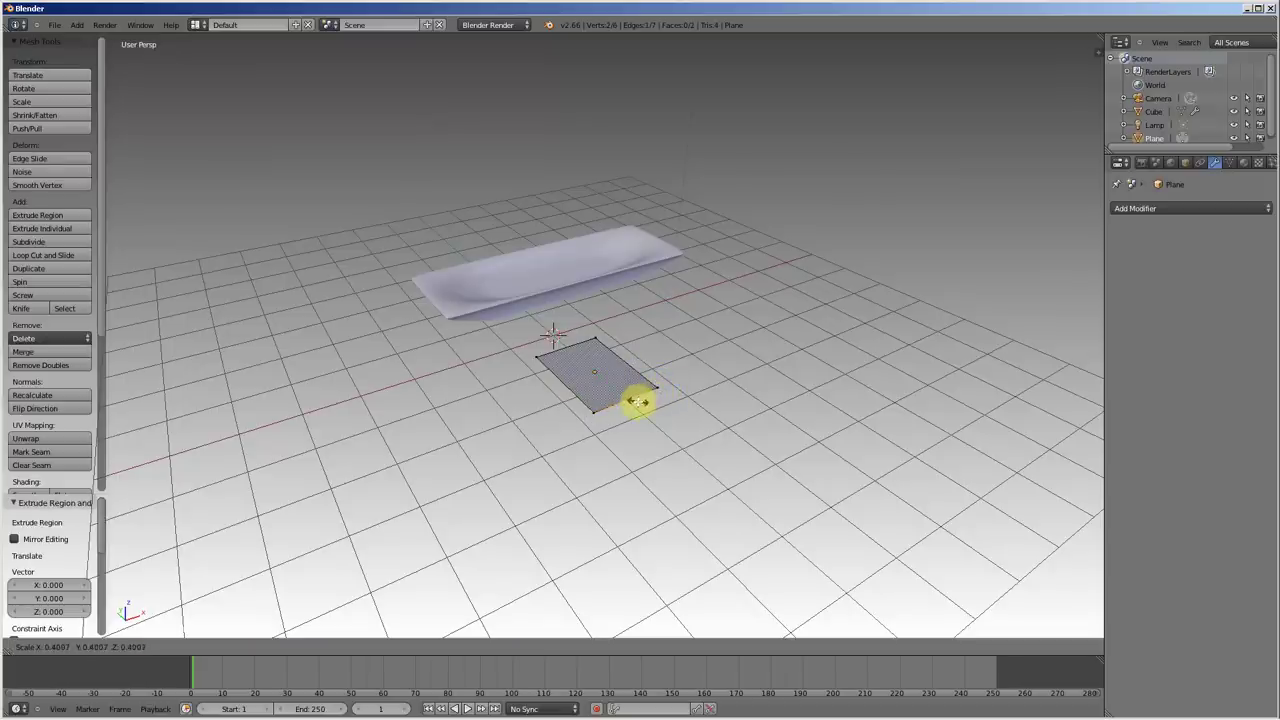
left_click(637, 401)
key("e")
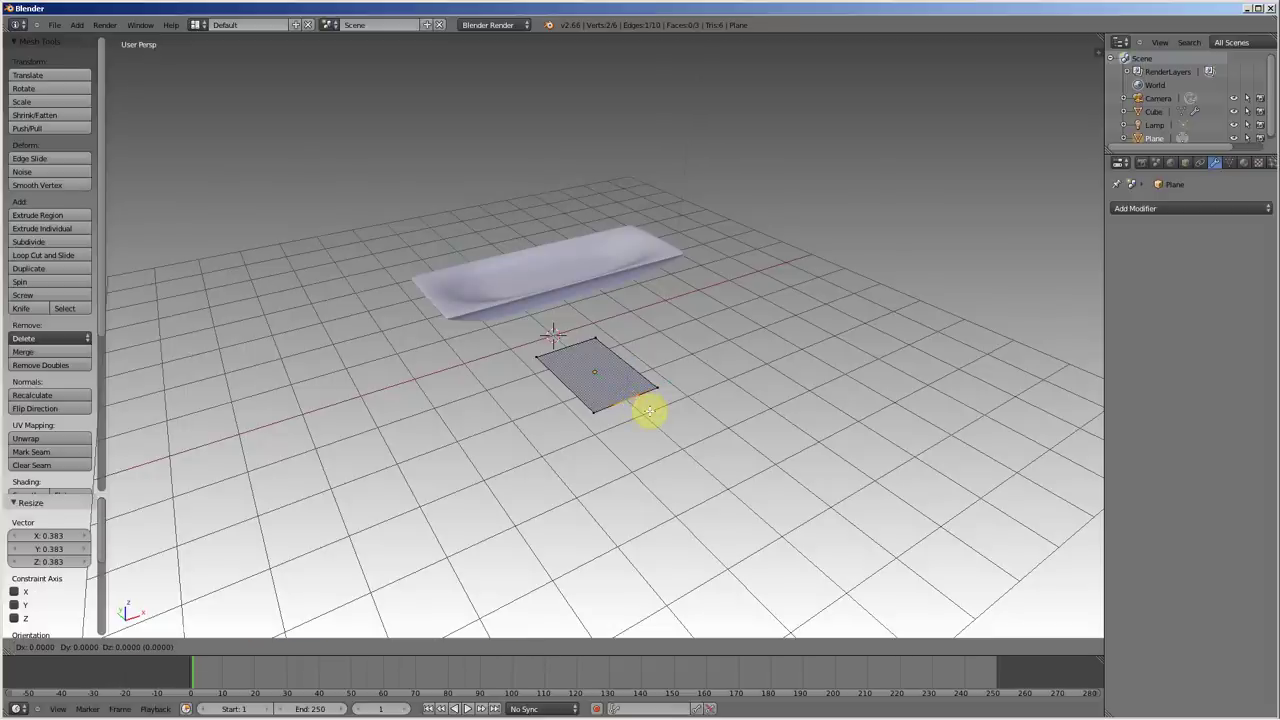
key("y")
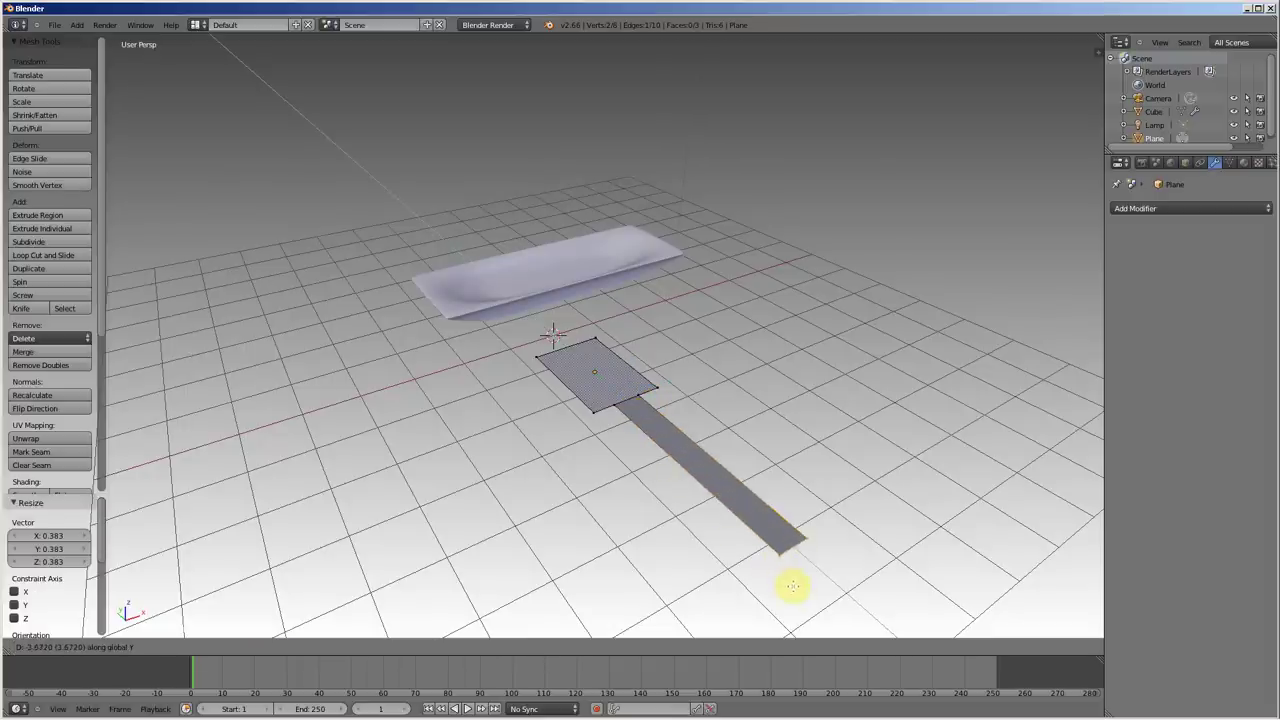
left_click(800, 594)
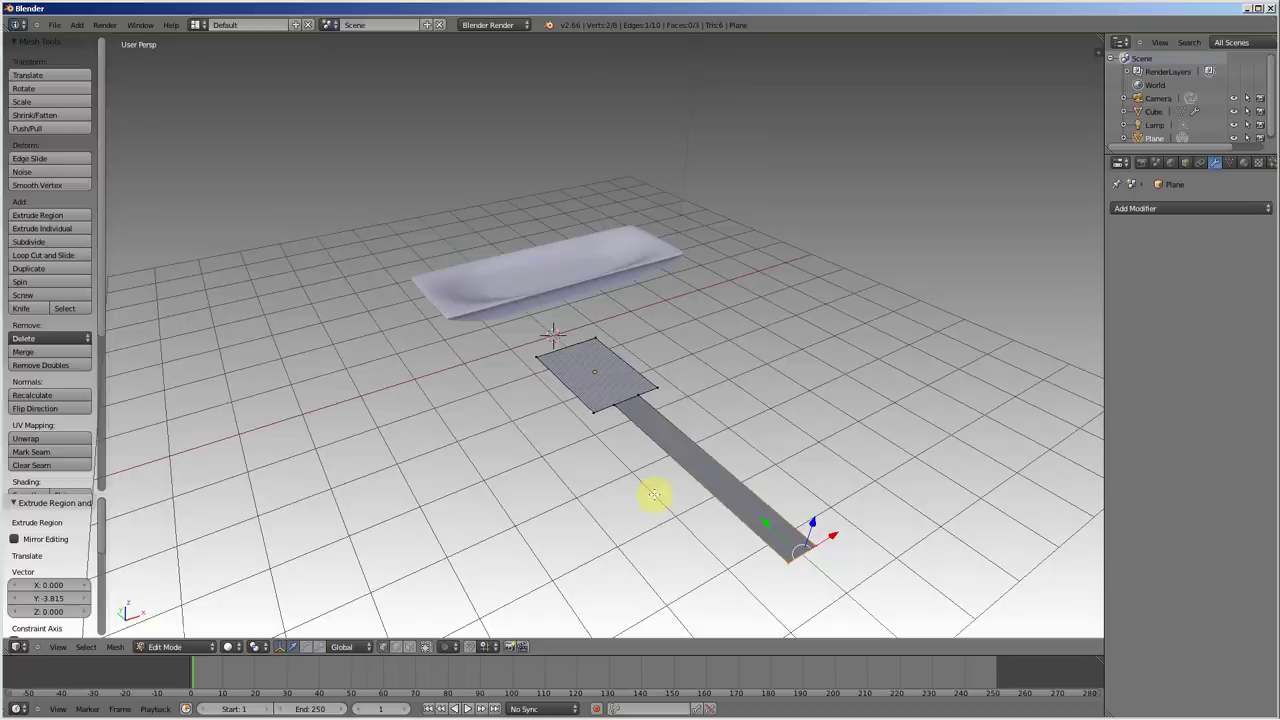
Select the whole plane mesh and extrude it 0.123 for thickness
key("a")
key("a")
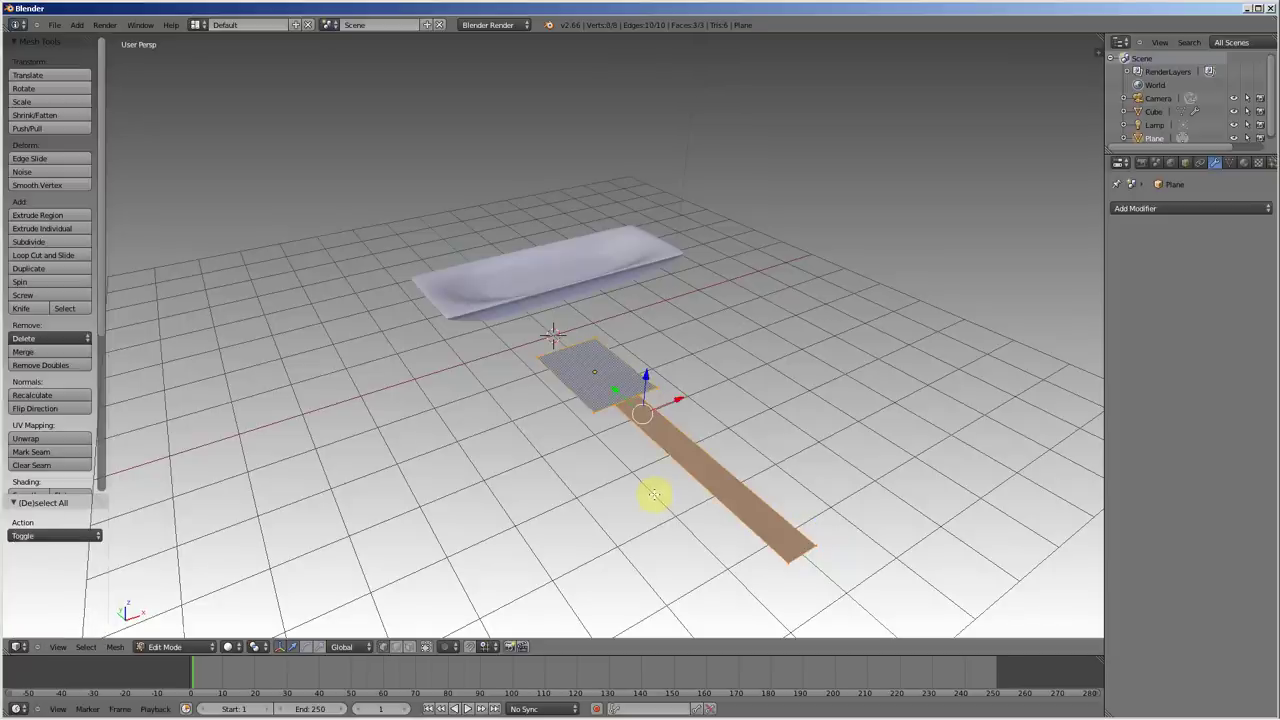
key("e")
left_click(657, 489)
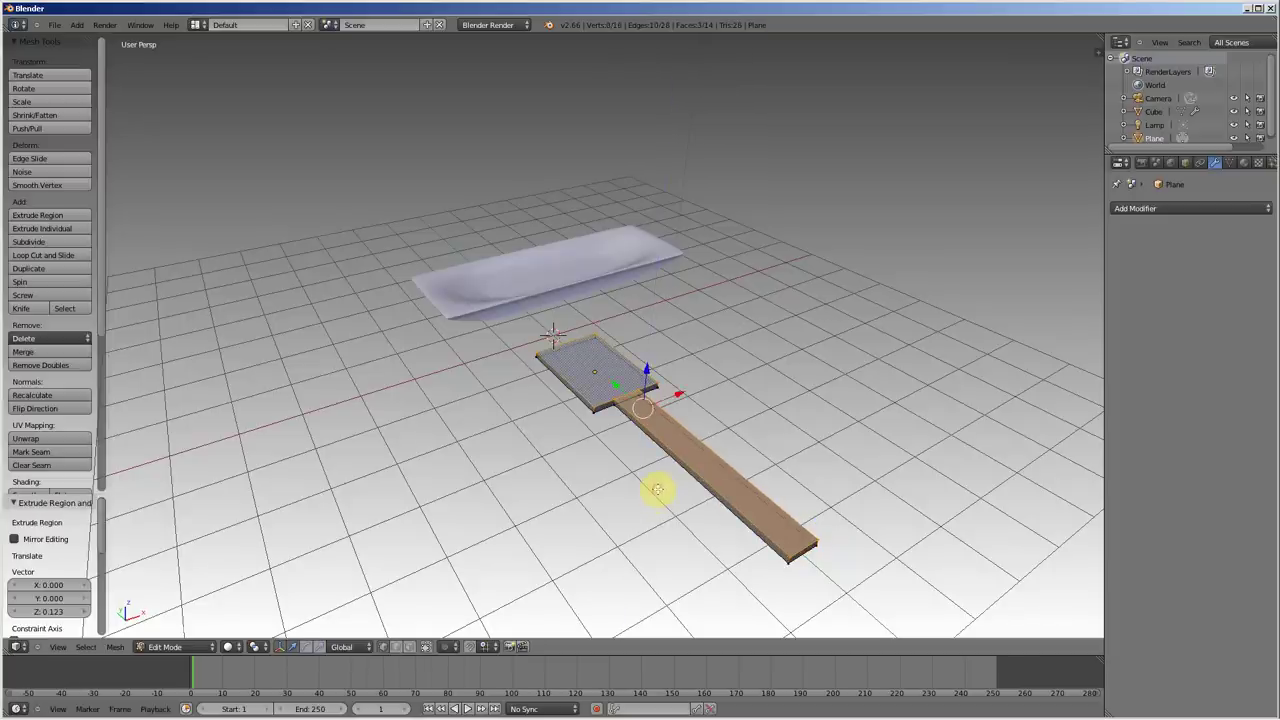
key("Tab")
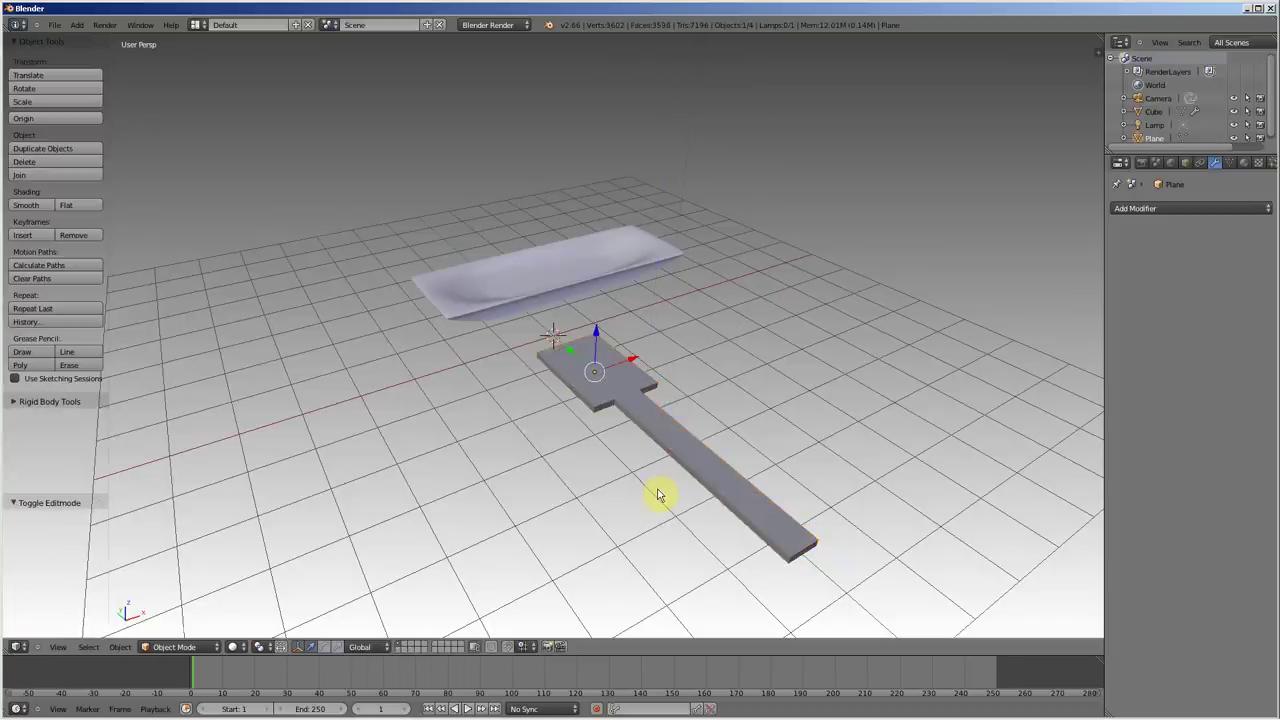
Give the paddle a level-3 Subdivision Surface and cut two edge loops across its handle
key("ctrl+3")
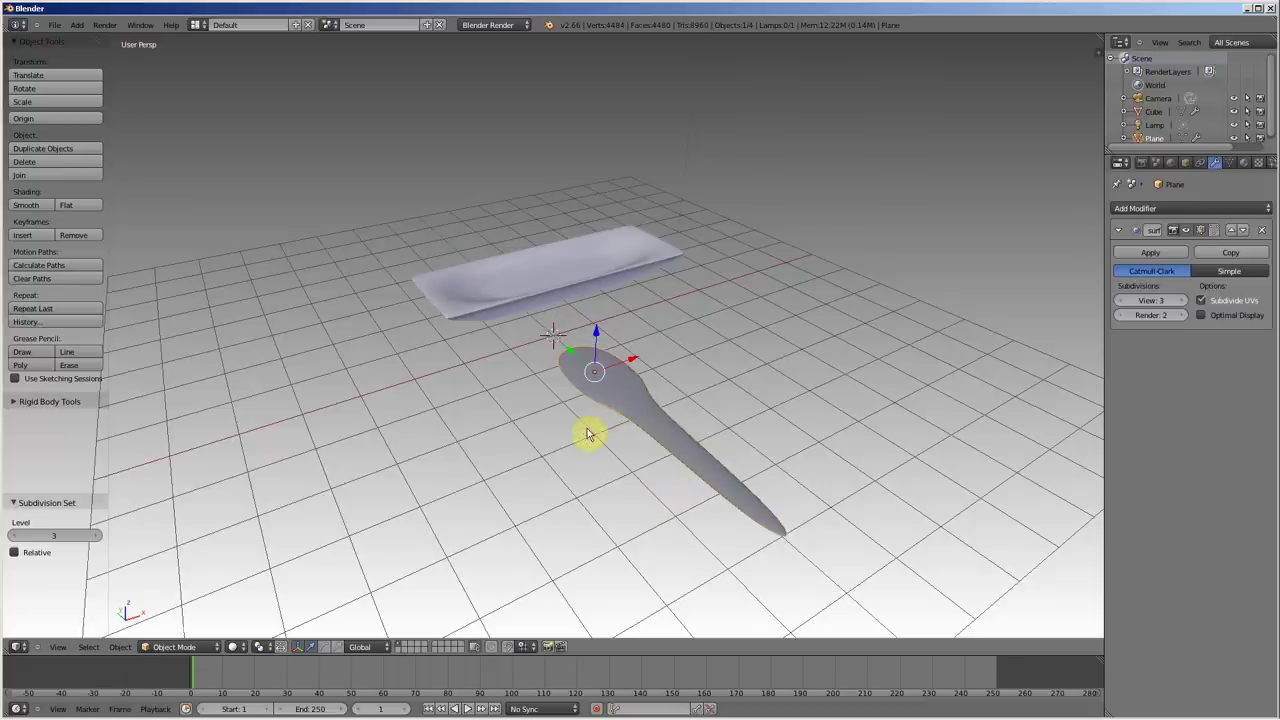
key("Tab")
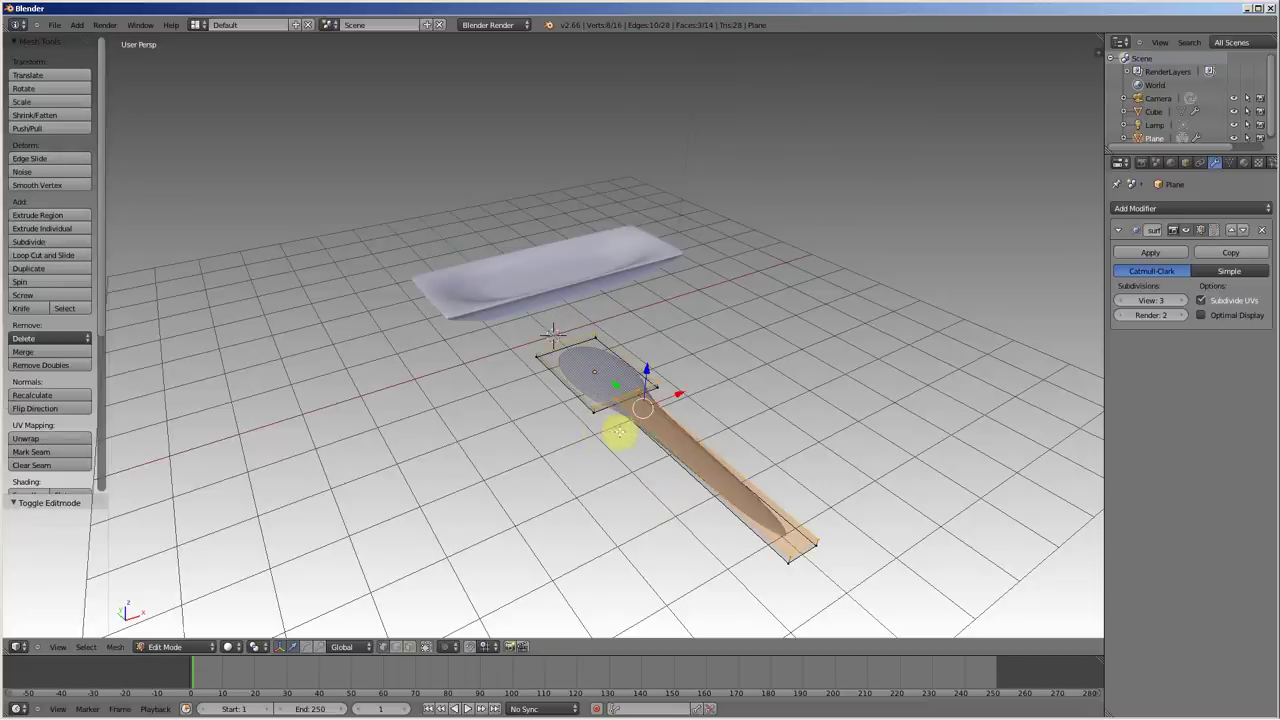
key("ctrl+r")
left_click(684, 446)
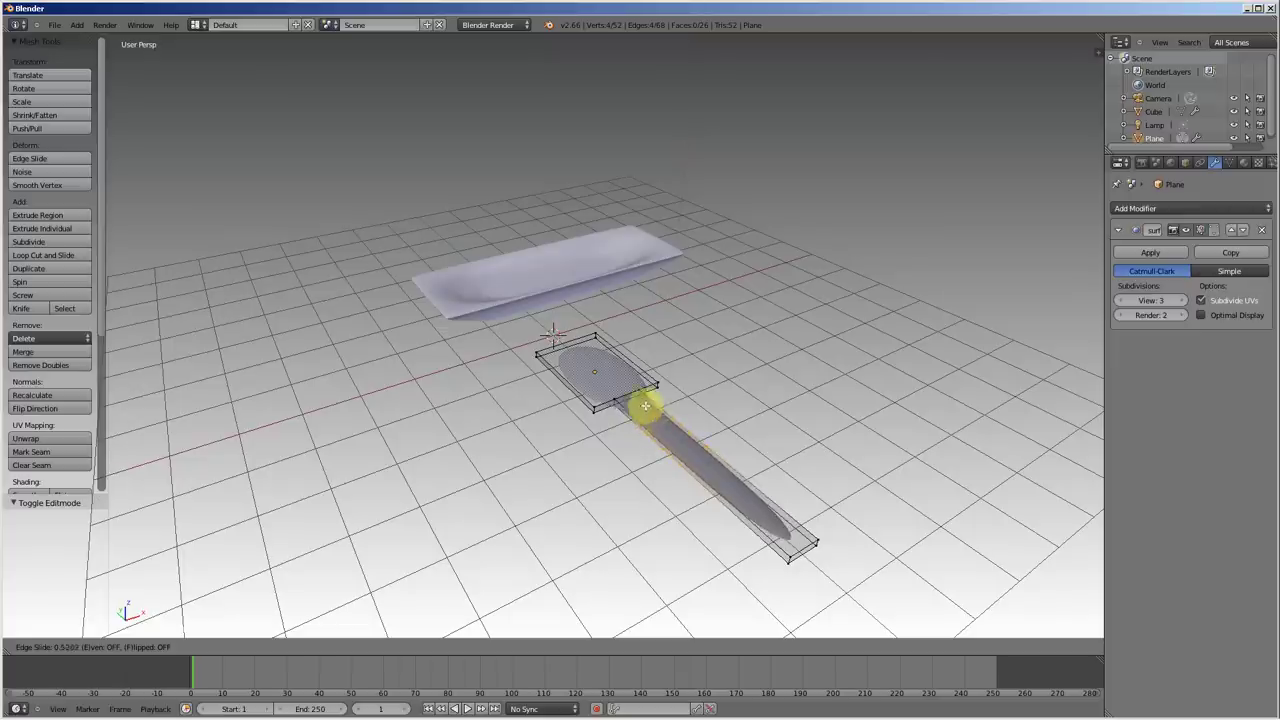
left_click(622, 380)
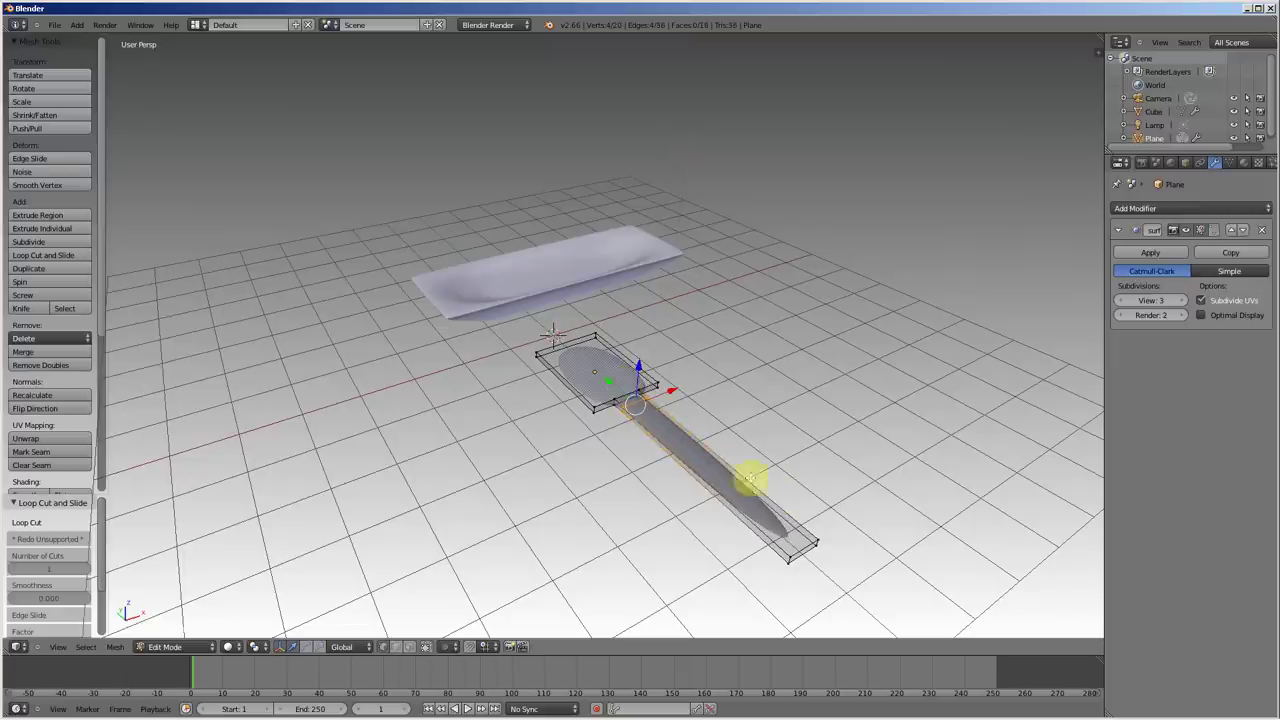
key("ctrl+r")
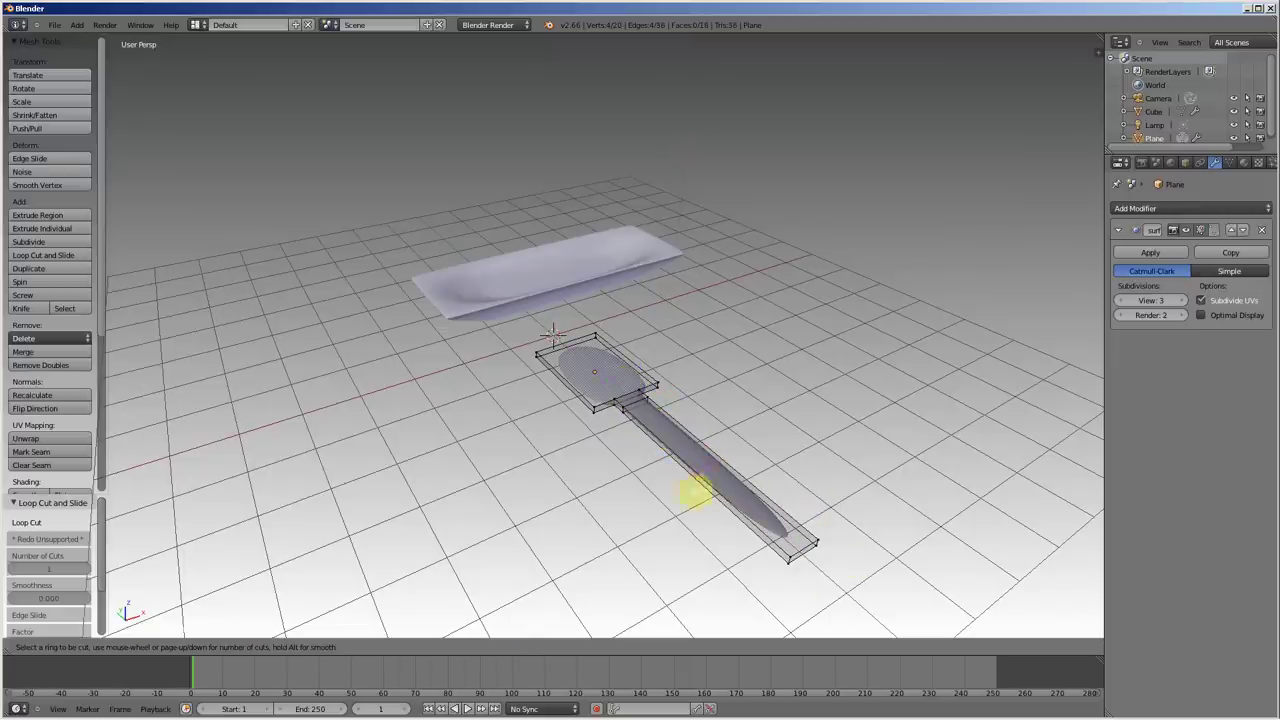
left_click(700, 490)
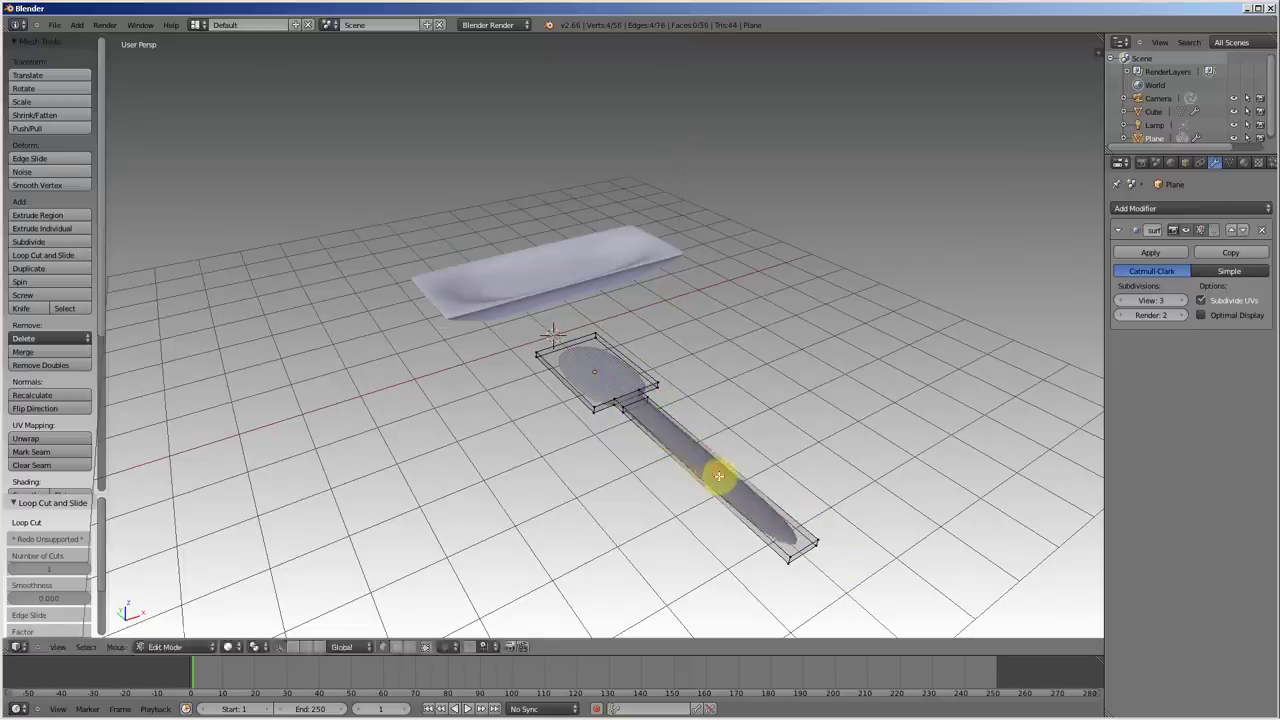
left_click(797, 538)
Widen the far-end vertices of the spoon head along X by 2.076
scroll(557, 409, "up", 2)
scroll(543, 337, "up", 2)
right_click(523, 363)
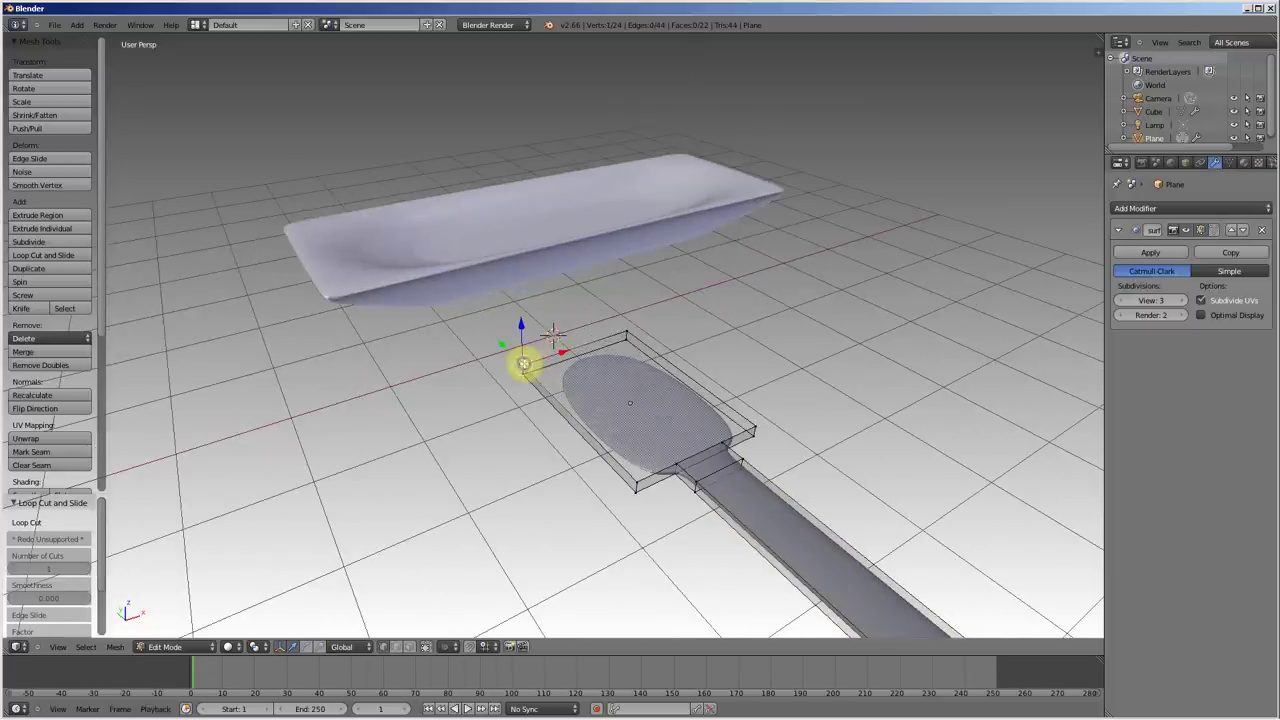
right_click(626, 331, "ctrl")
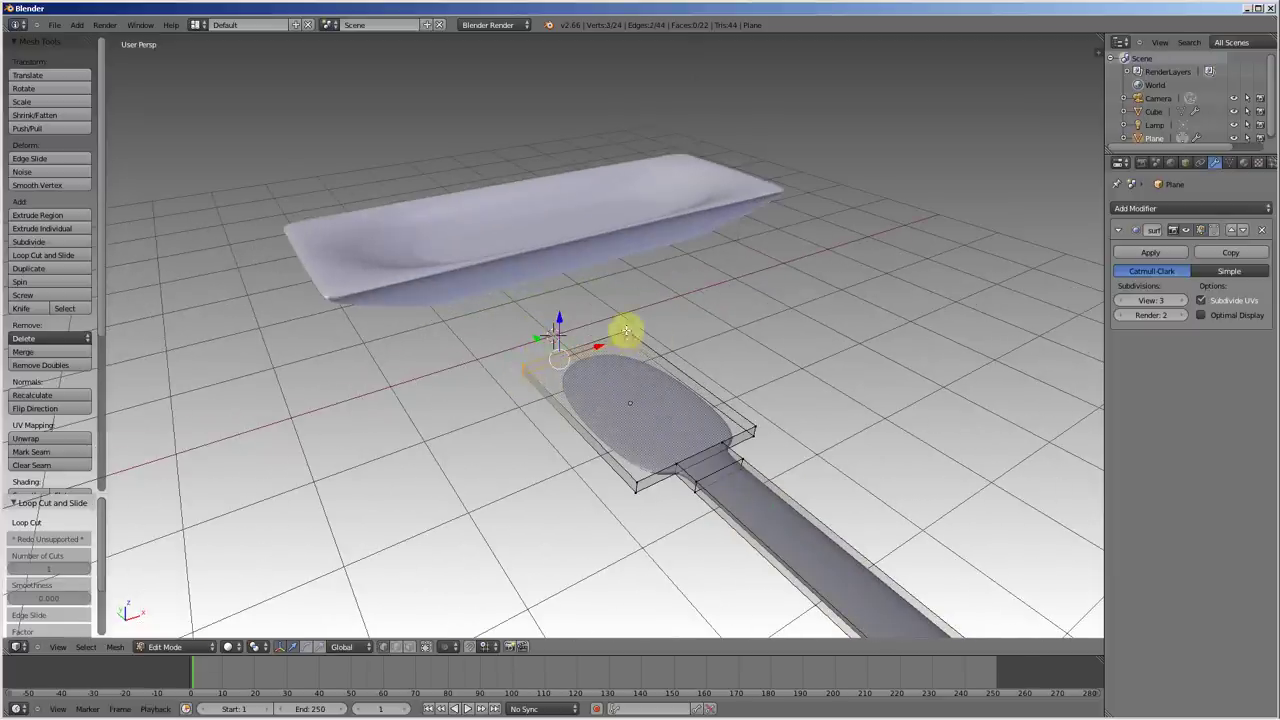
right_click(632, 330, "ctrl")
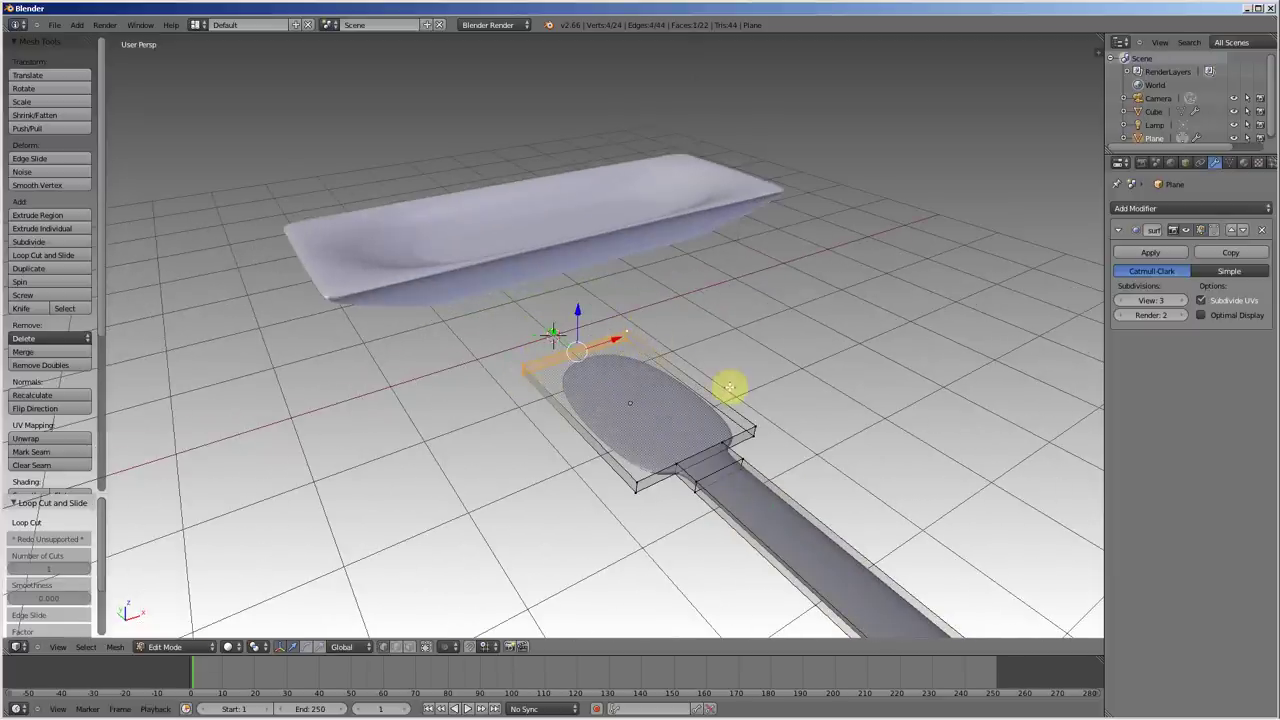
key("s")
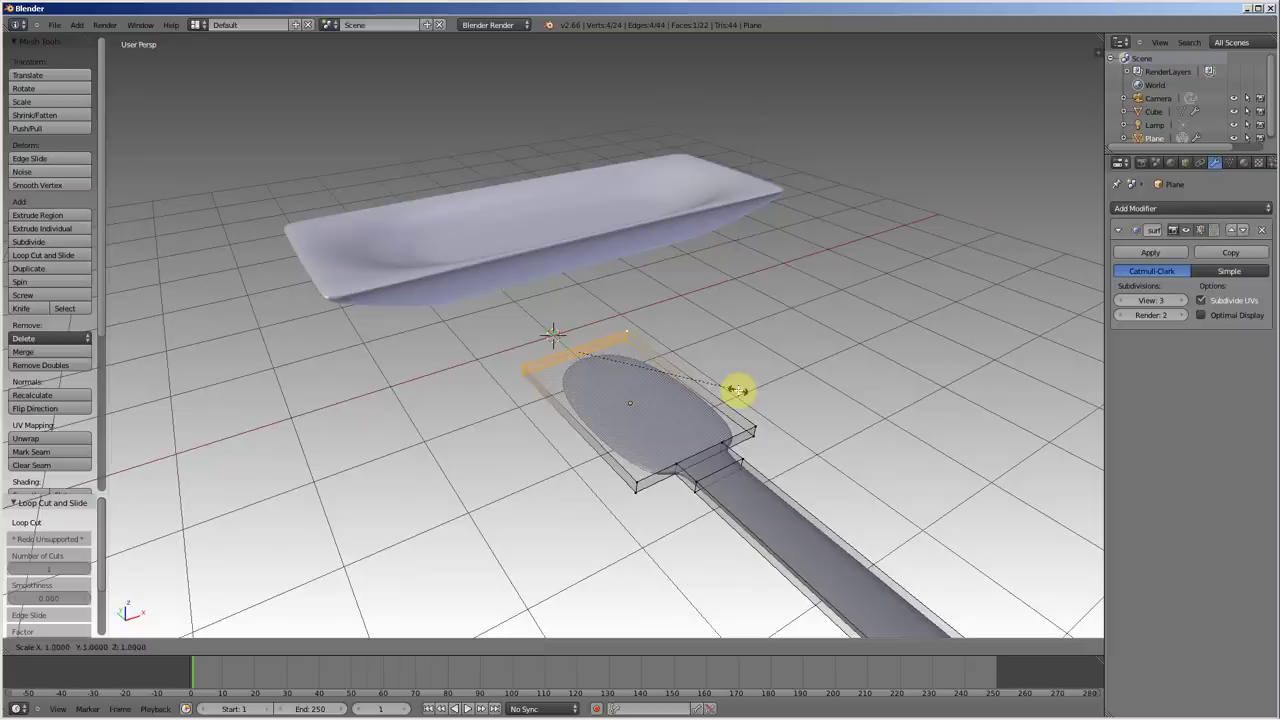
key("x")
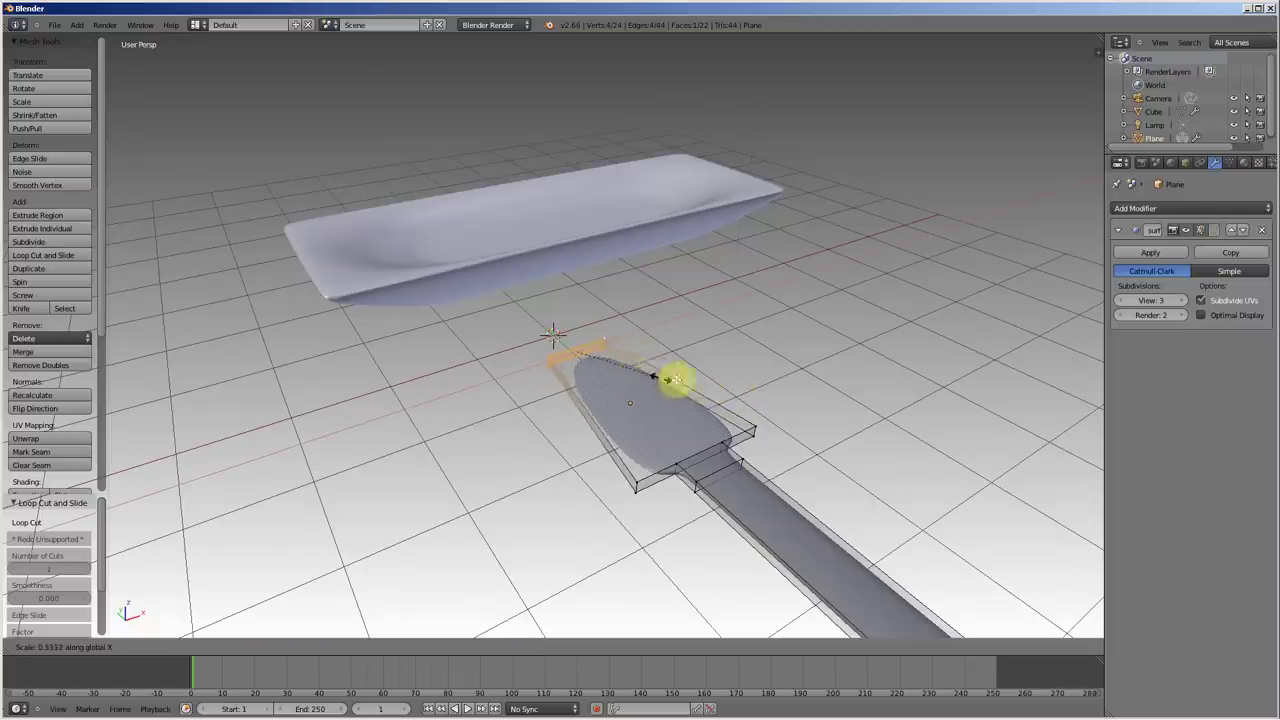
left_click(908, 428)
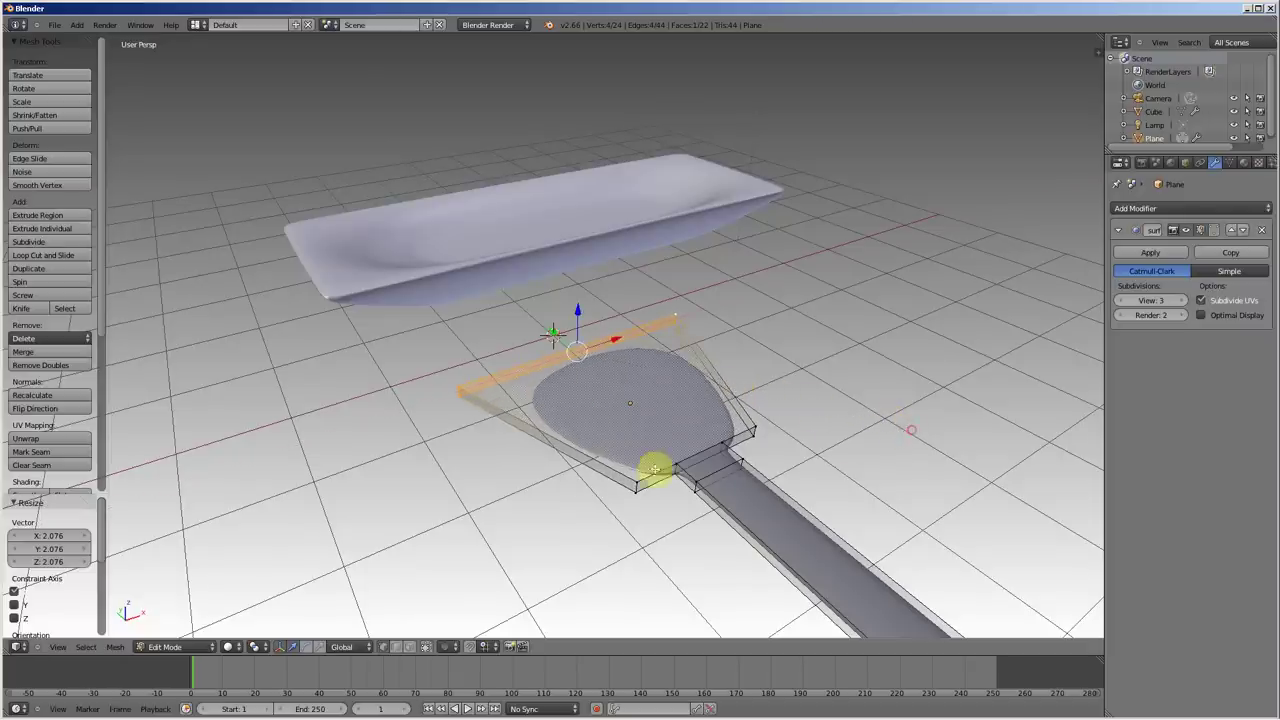
Narrow the handle-side vertices of the spoon head along X to 0.614
right_click(636, 486)
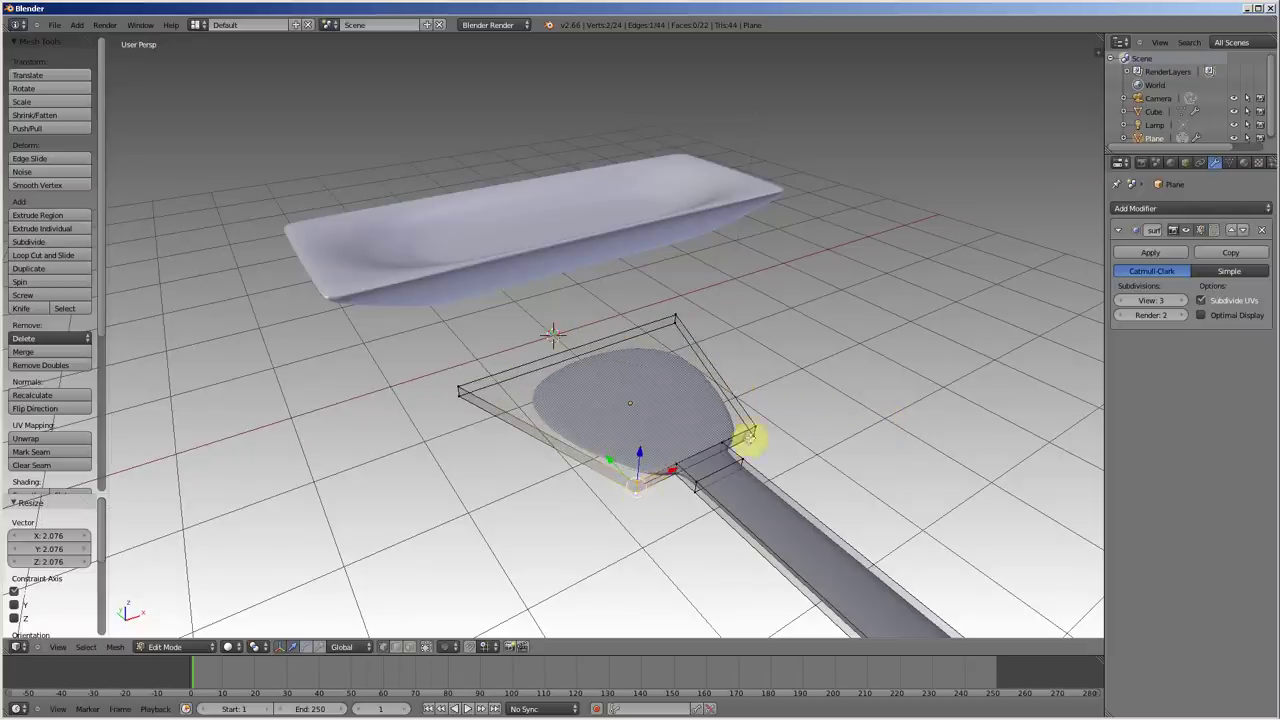
right_click(752, 428, "shift")
key("s")
key("x")
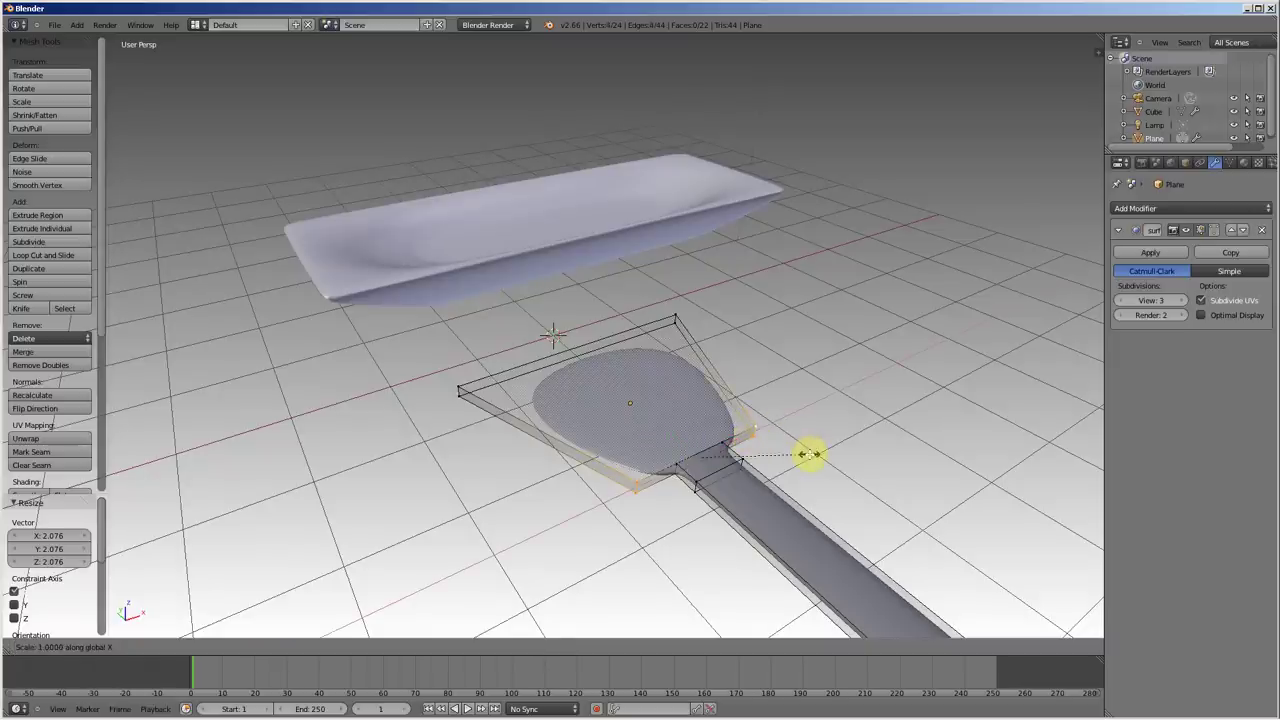
left_click(765, 458)
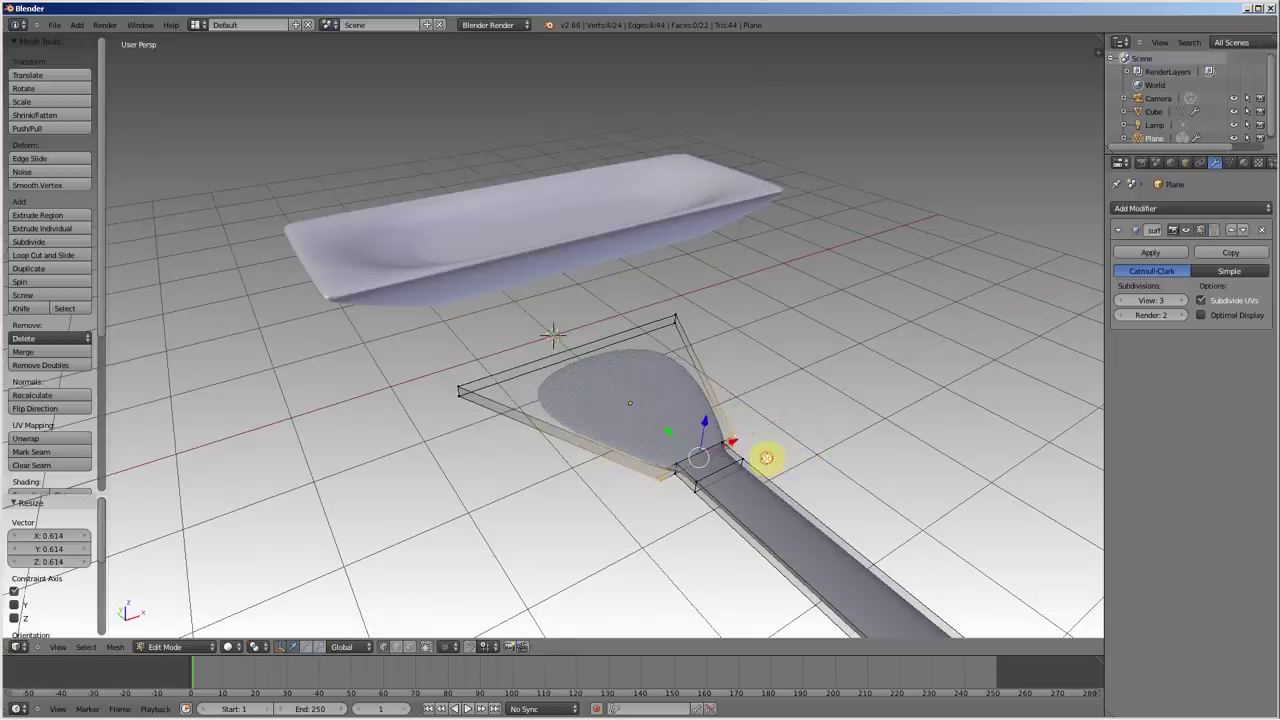
Return to Object Mode and scale the whole spoon down to 0.476
key("Tab")
scroll(723, 380, "down", 5)
scroll(757, 434, "down", 3)
middle_click_drag(757, 434, 811, 423)
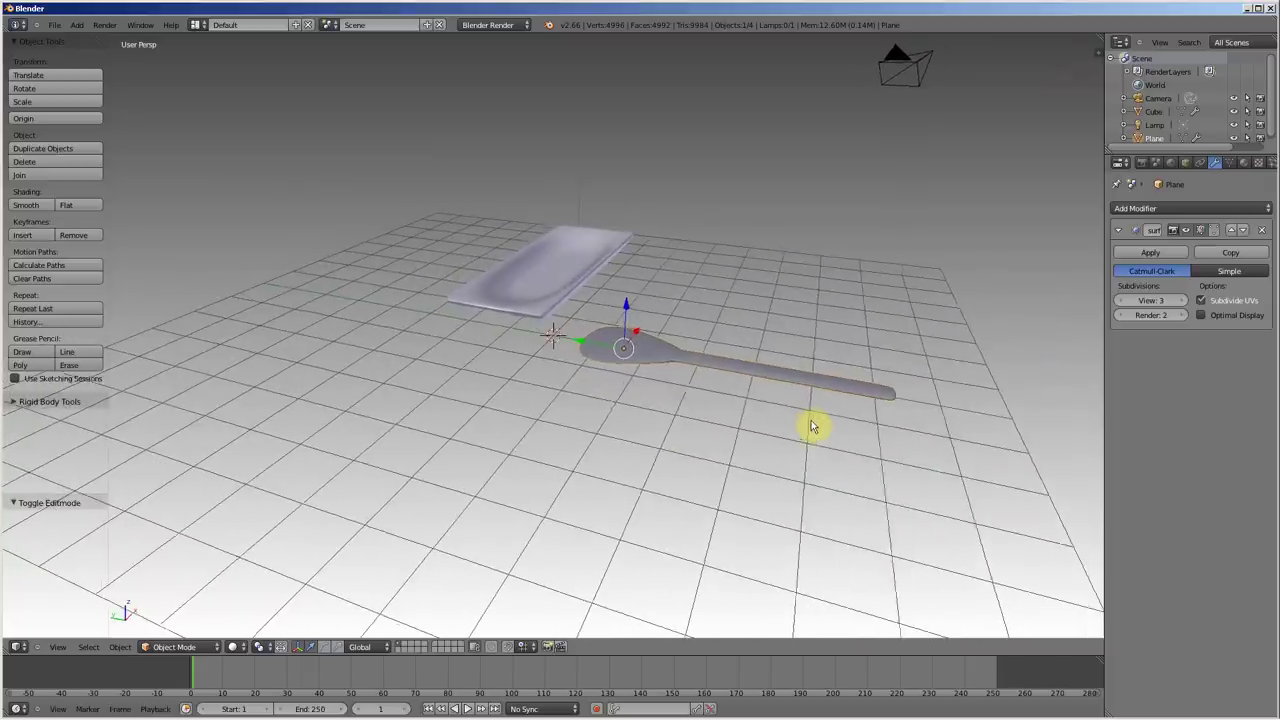
key("s")
left_click(745, 429)
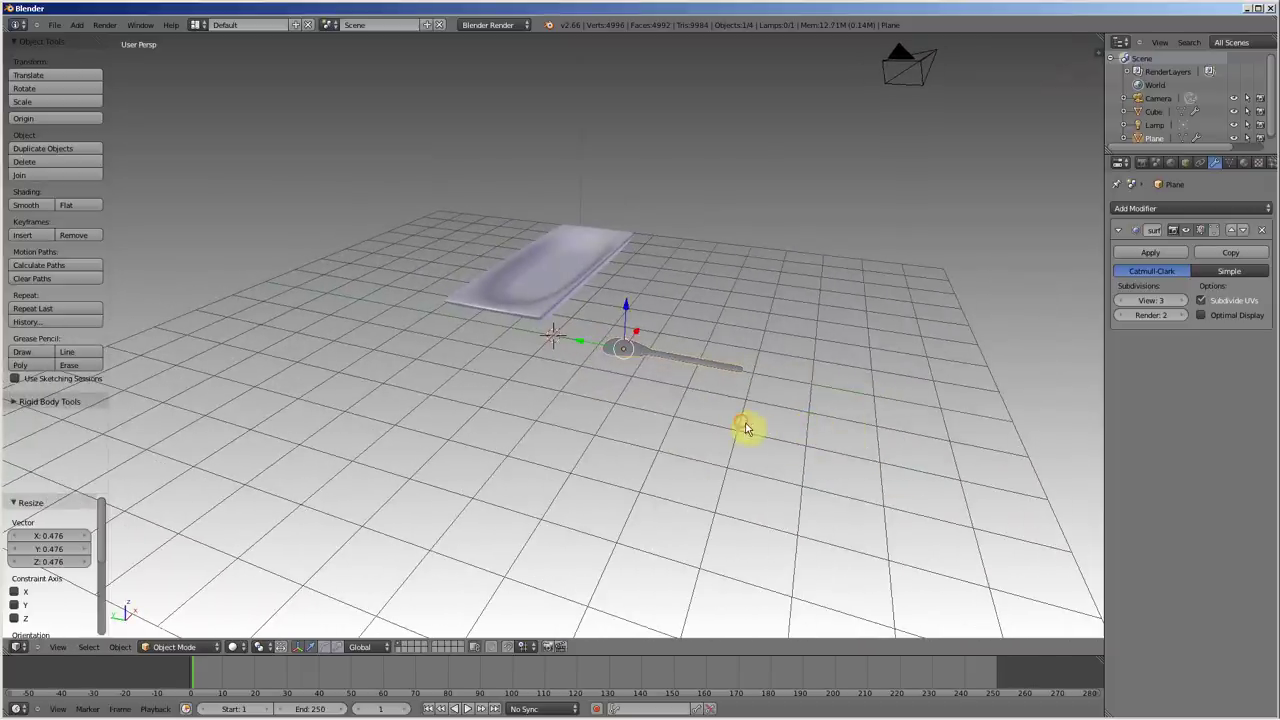
Move the spoon 3.980 along Y and lower it 0.153 on Z onto the tub rim
left_click_drag(625, 310, 632, 219)
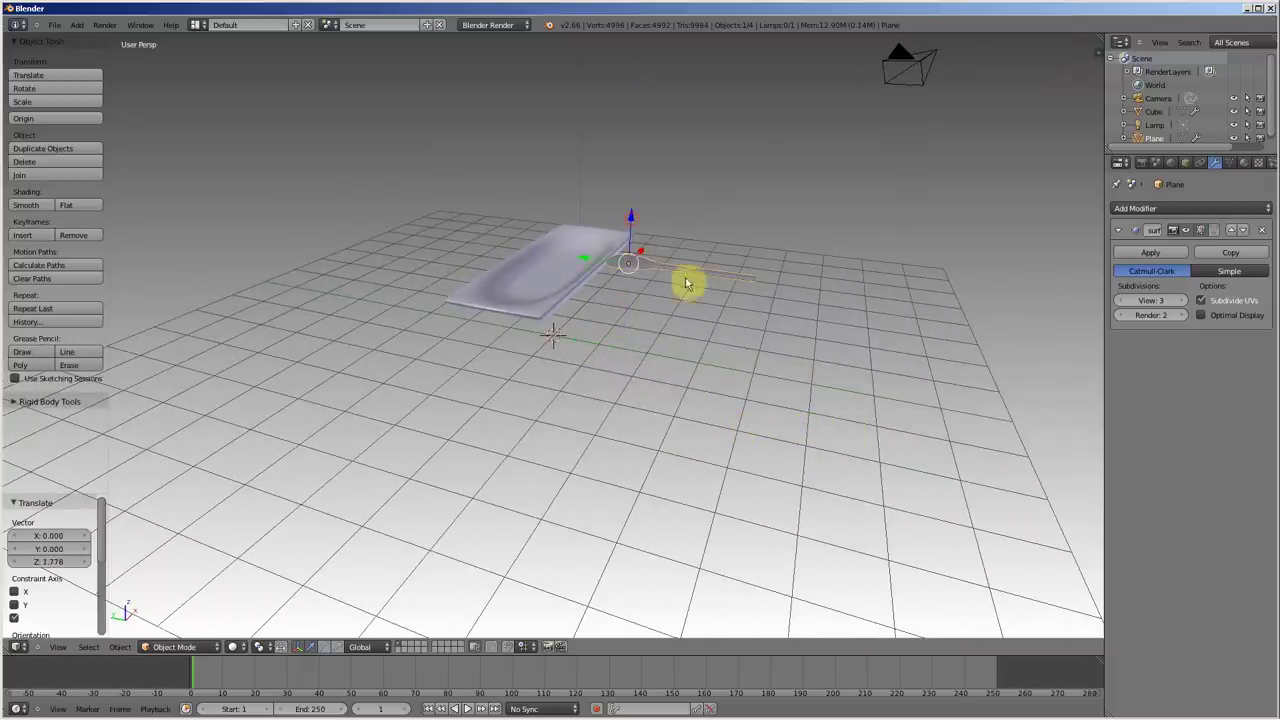
mouse_move(586, 260)
left_mouse_down()
mouse_move(510, 253)
mouse_move(414, 280)
left_mouse_up()
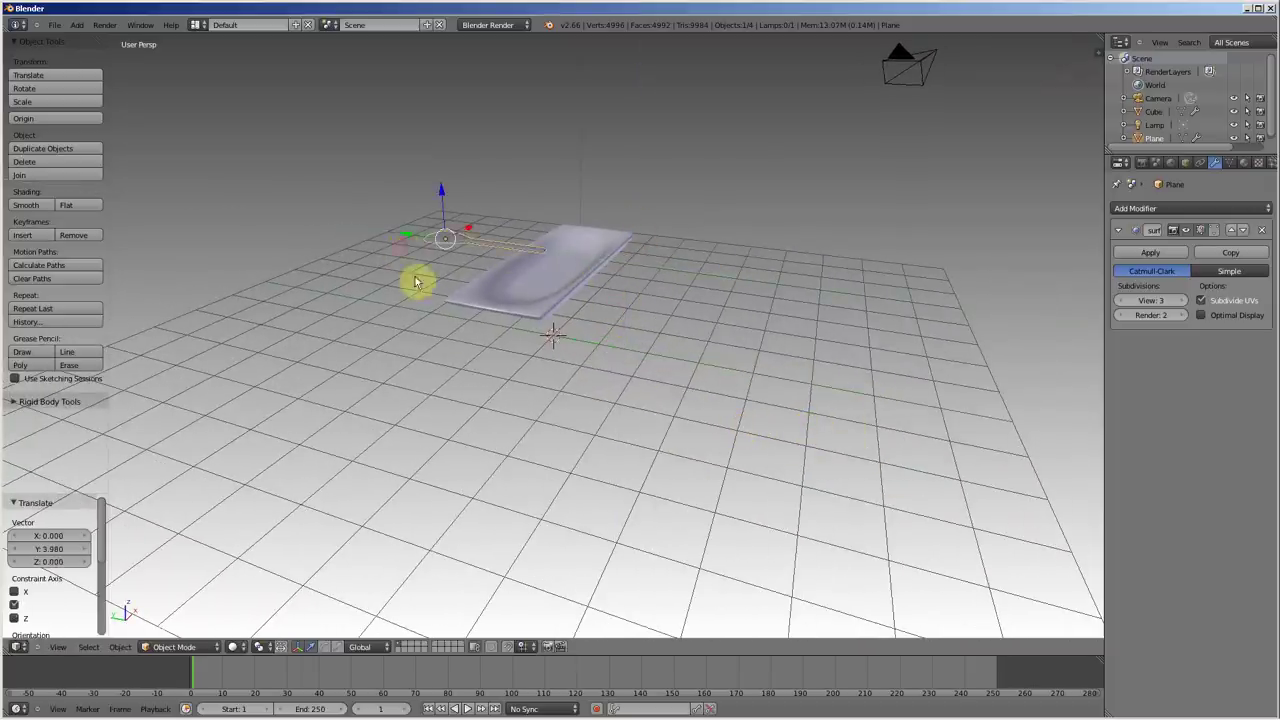
scroll(414, 280, "up", 3)
middle_click_drag(466, 320, 551, 334)
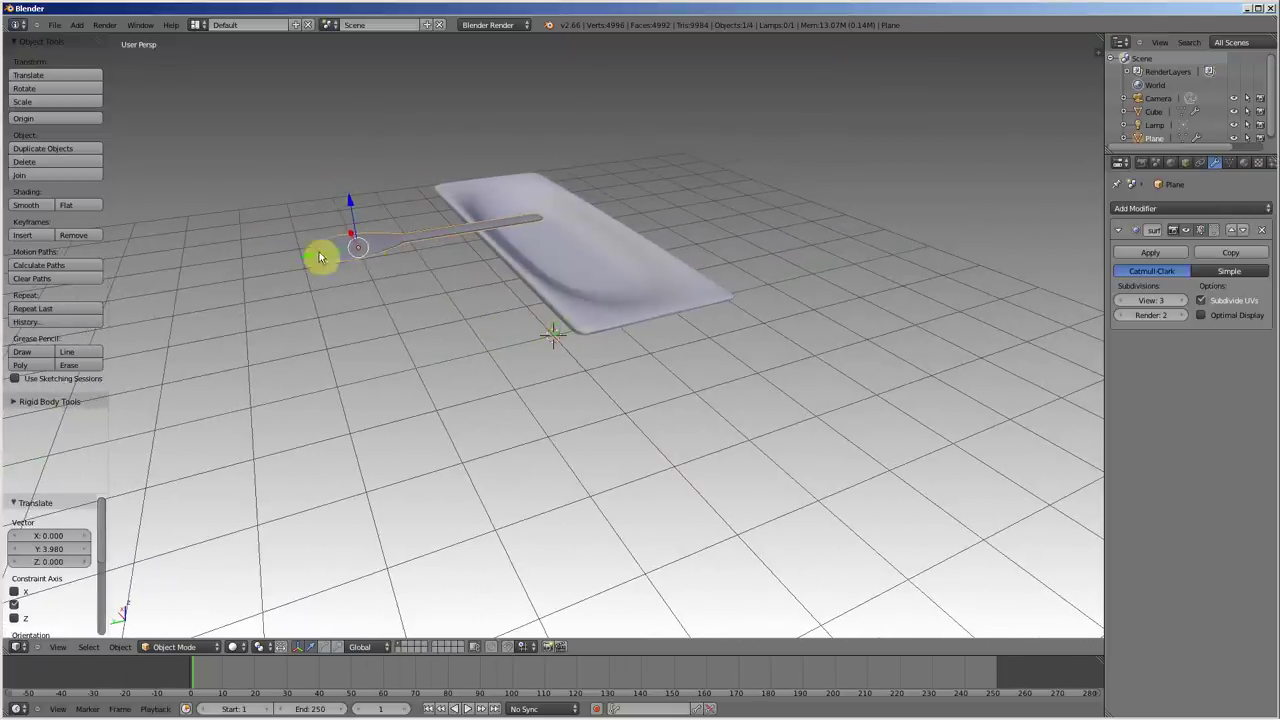
left_click_drag(326, 253, 369, 209)
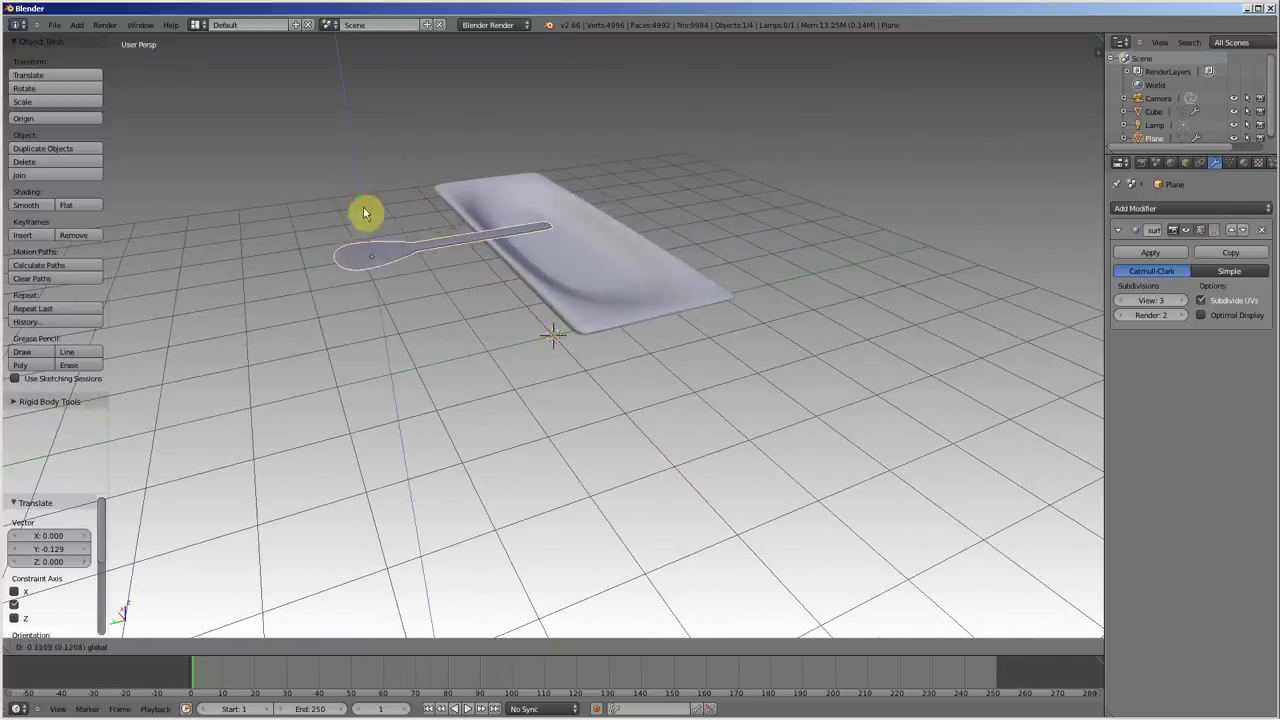
mouse_move(678, 335)
middle_mouse_down()
mouse_move(626, 334)
mouse_move(630, 366)
middle_mouse_up()
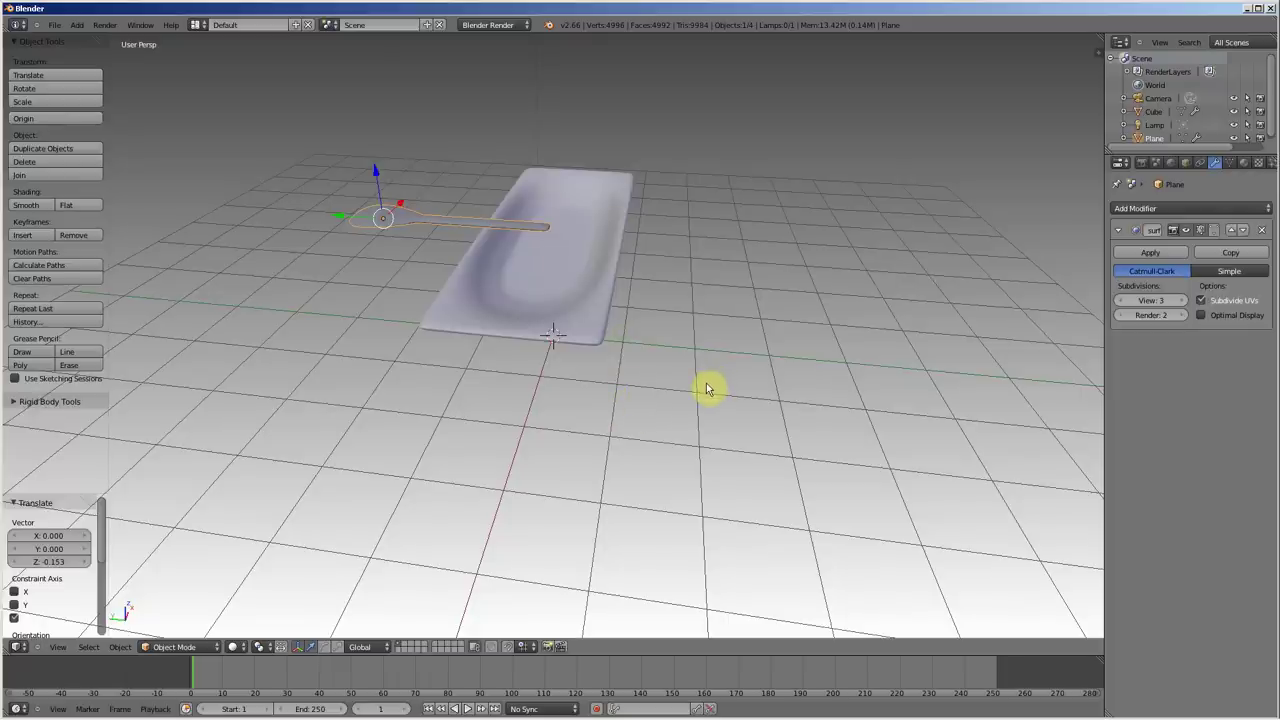
mouse_move(745, 343)
middle_mouse_down()
mouse_move(646, 329)
mouse_move(537, 271)
mouse_move(518, 285)
middle_mouse_up()
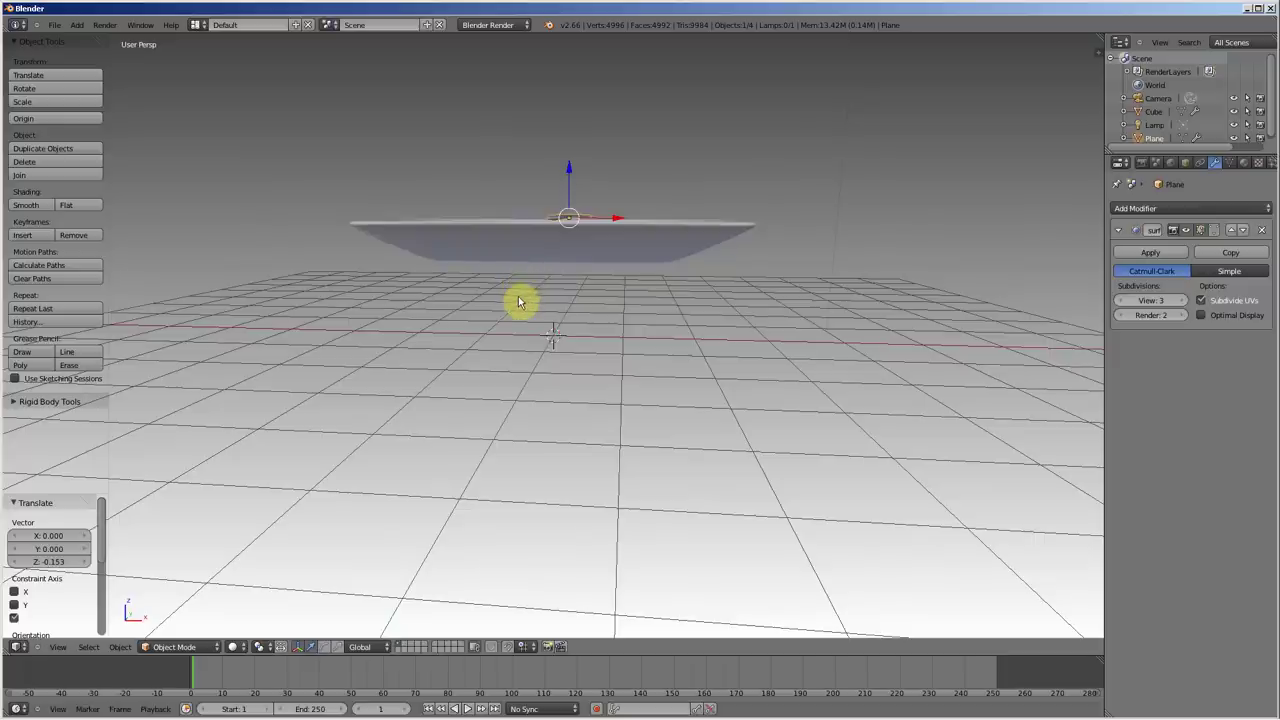